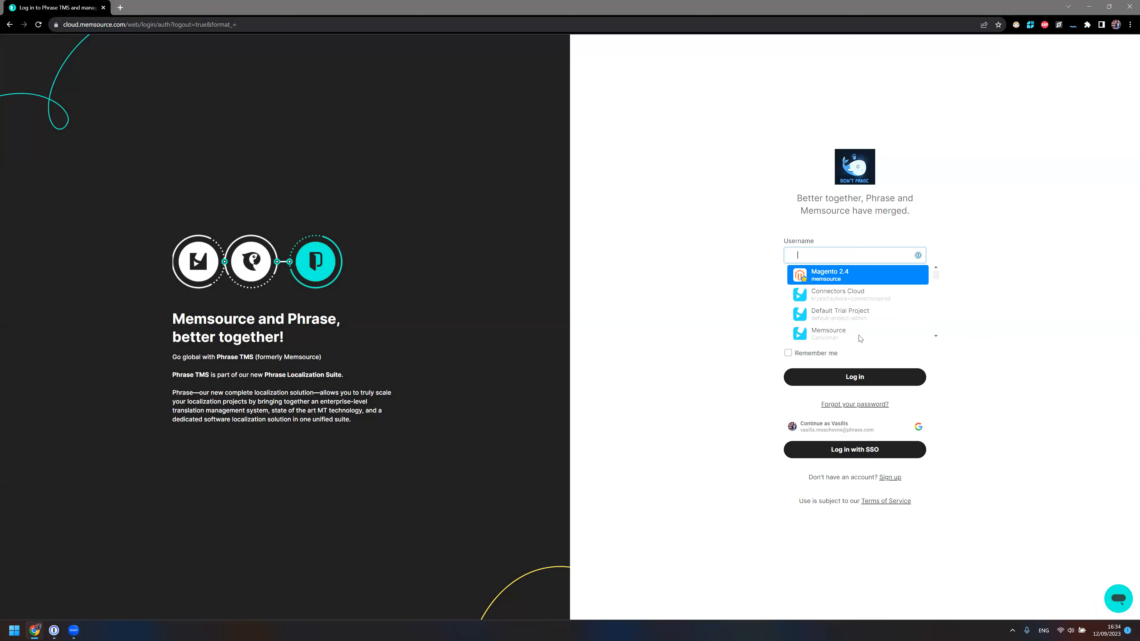
Log in with the saved account's username and password, using the European Union data center.
click(835, 327)
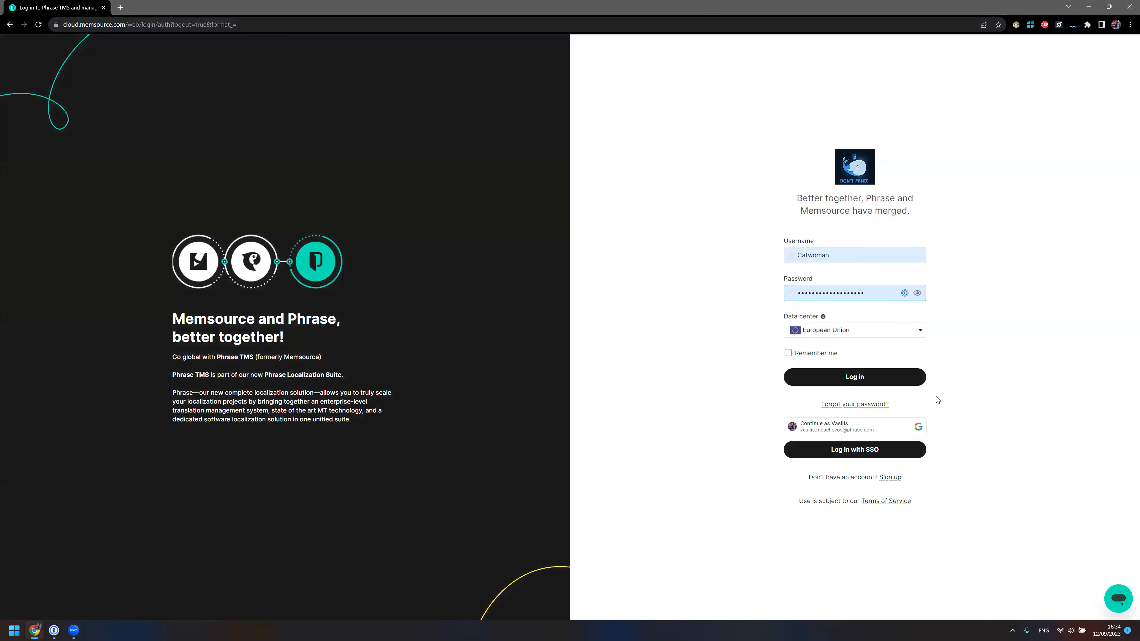
click(860, 382)
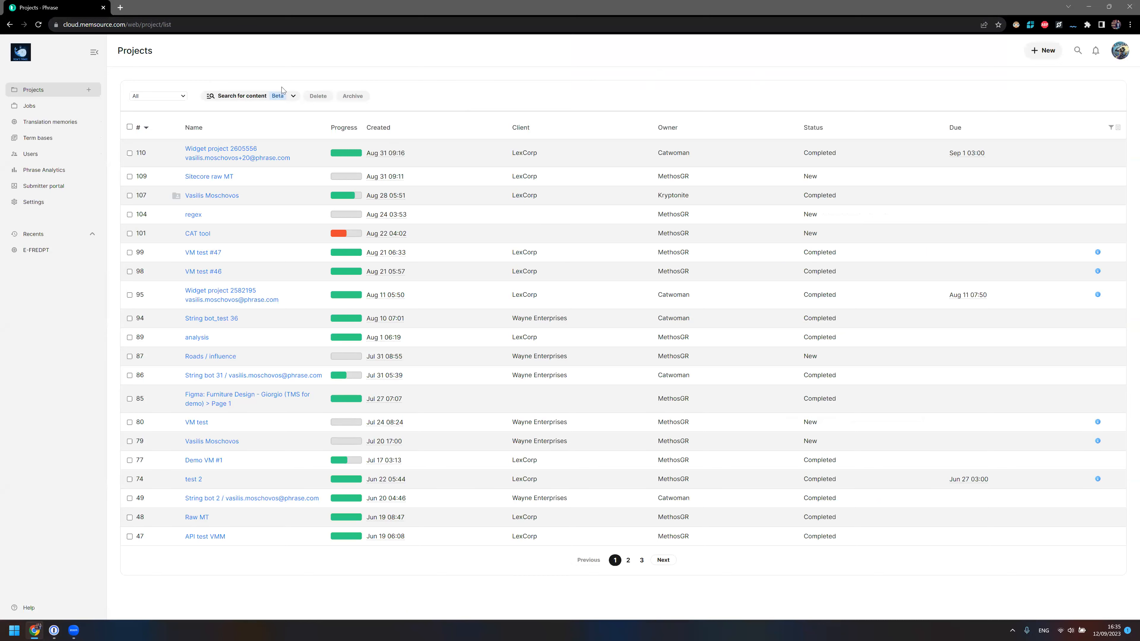
Open the users list, view the dialog for importing users from a file, and dismiss it.
click(31, 154)
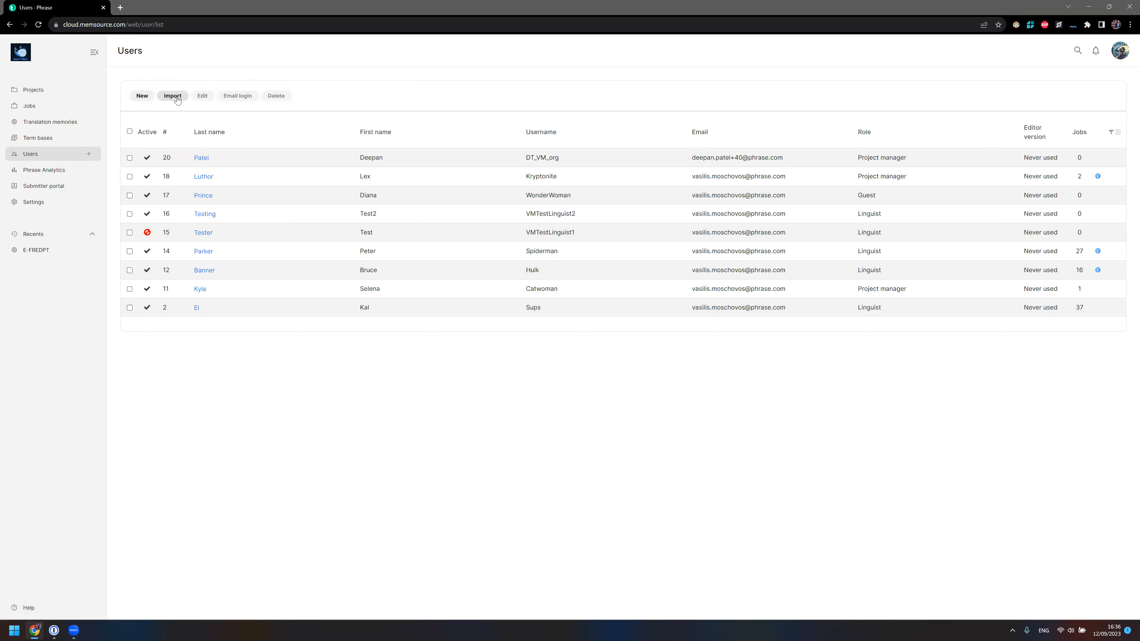
click(173, 96)
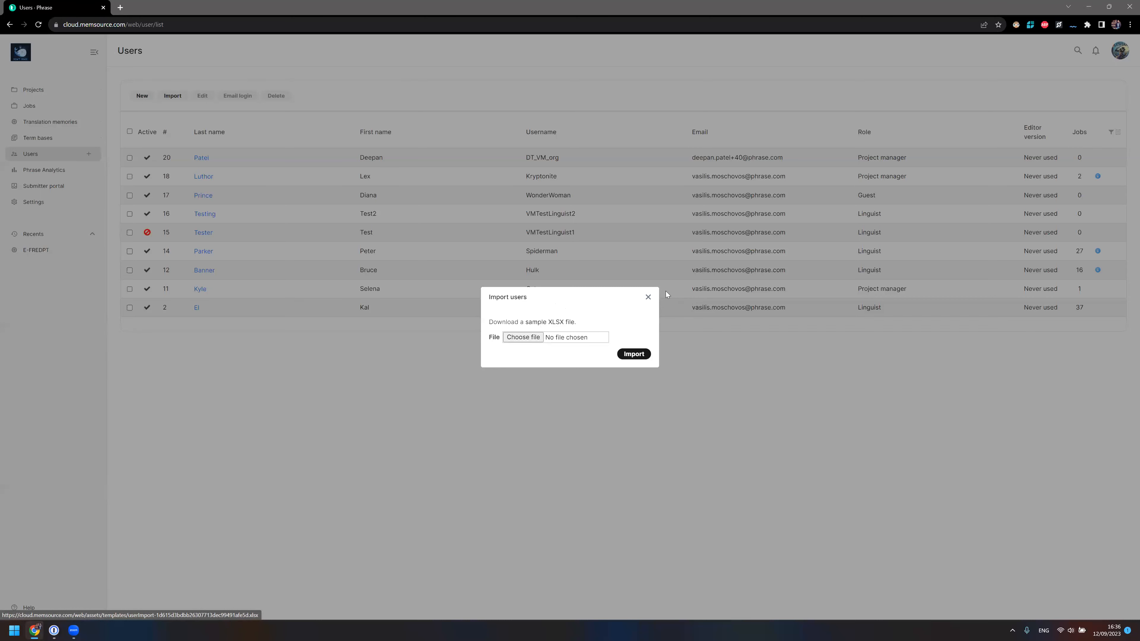
click(648, 298)
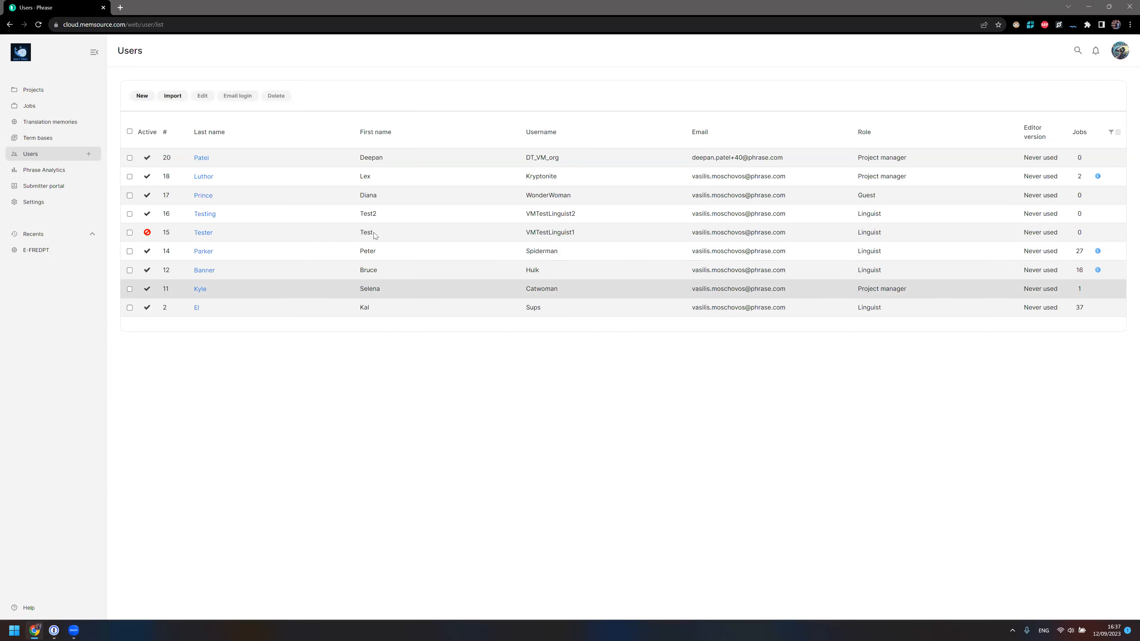
Start creating a new user and set the role to Project manager.
click(141, 96)
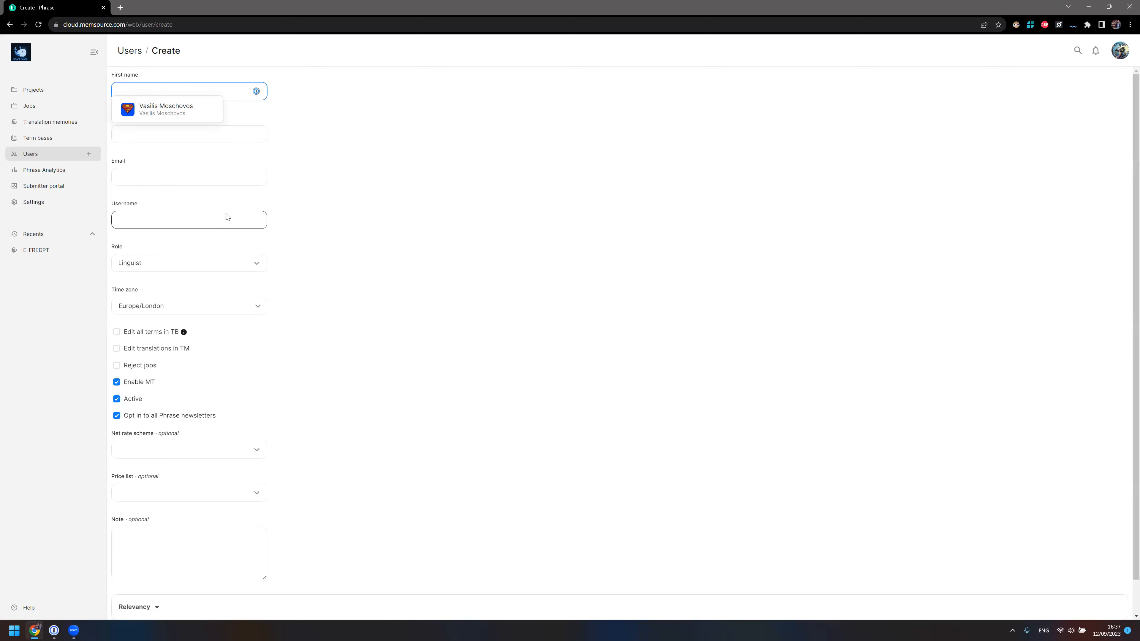
click(176, 270)
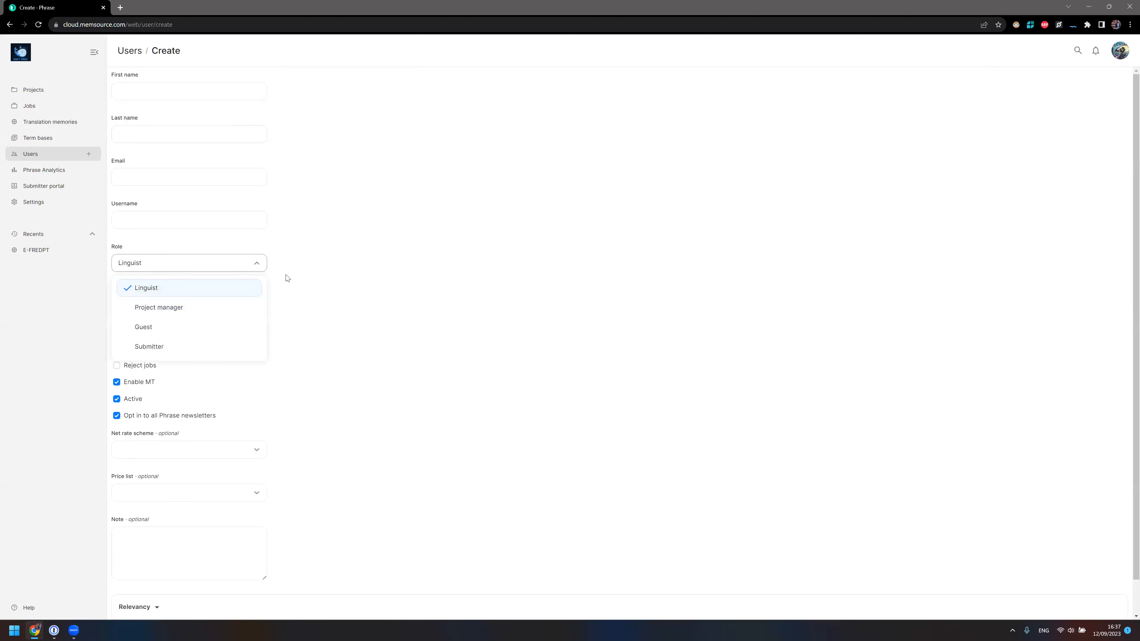
click(184, 310)
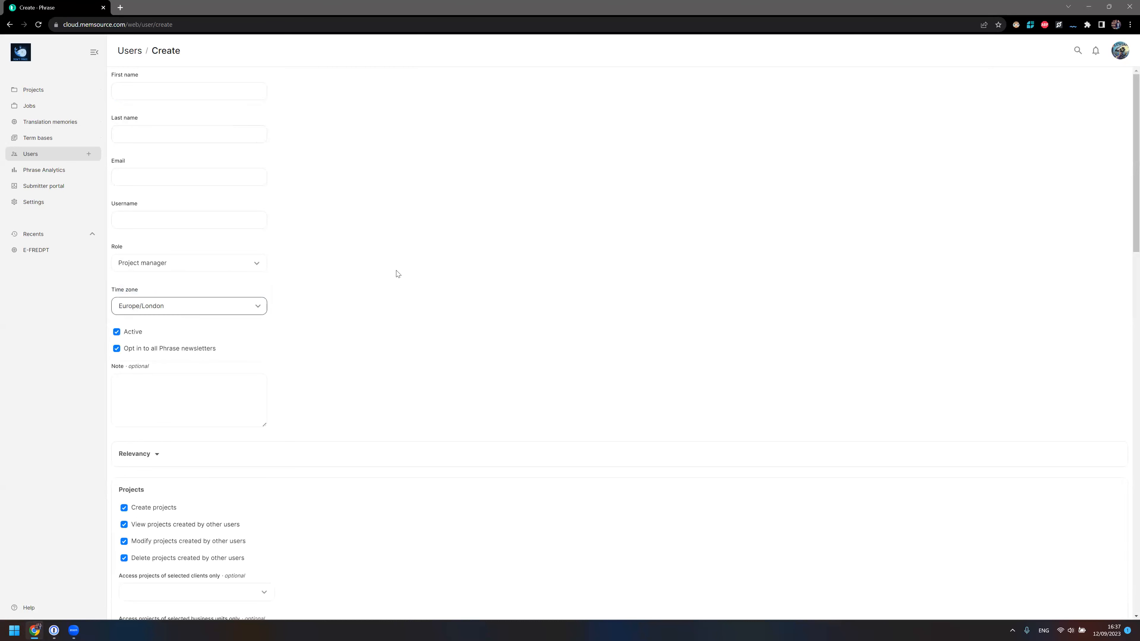
Remove the permission to view projects created by other users and limit project access to the client LexCorp.
scroll(365, 281, down, 1)
scroll(364, 281, down, 3)
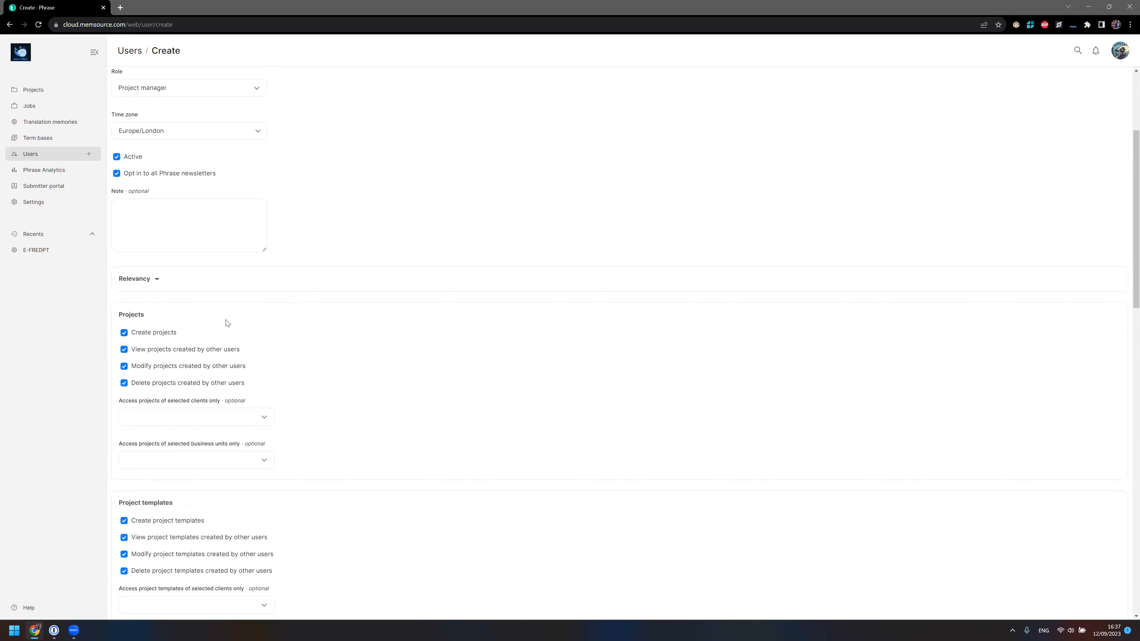
scroll(286, 331, down, 2)
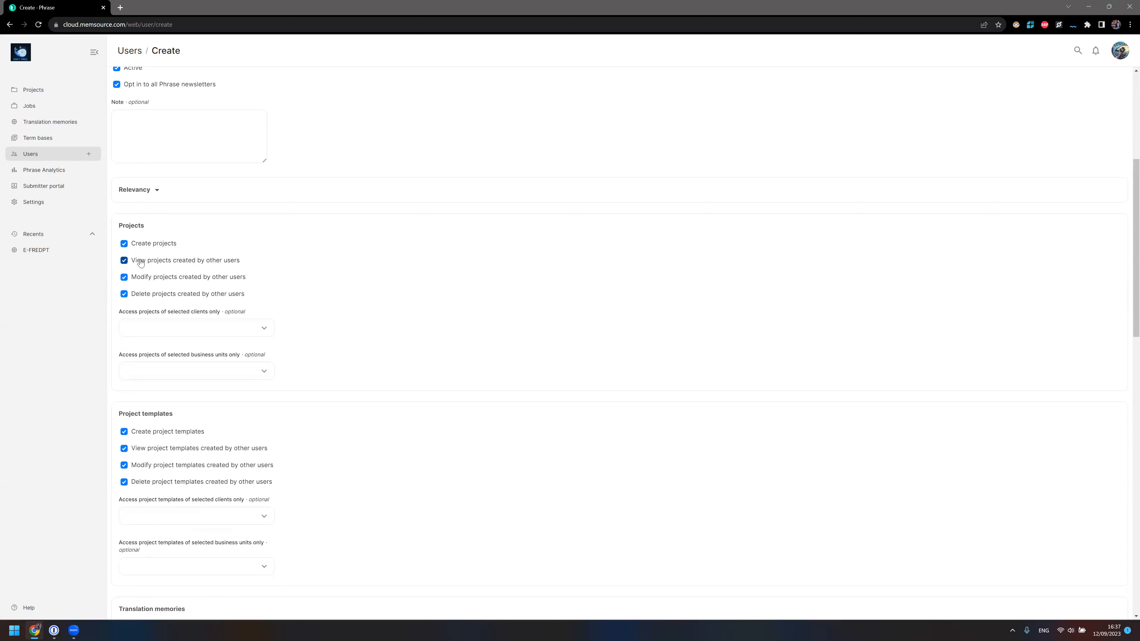
click(124, 260)
scroll(194, 254, down, 1)
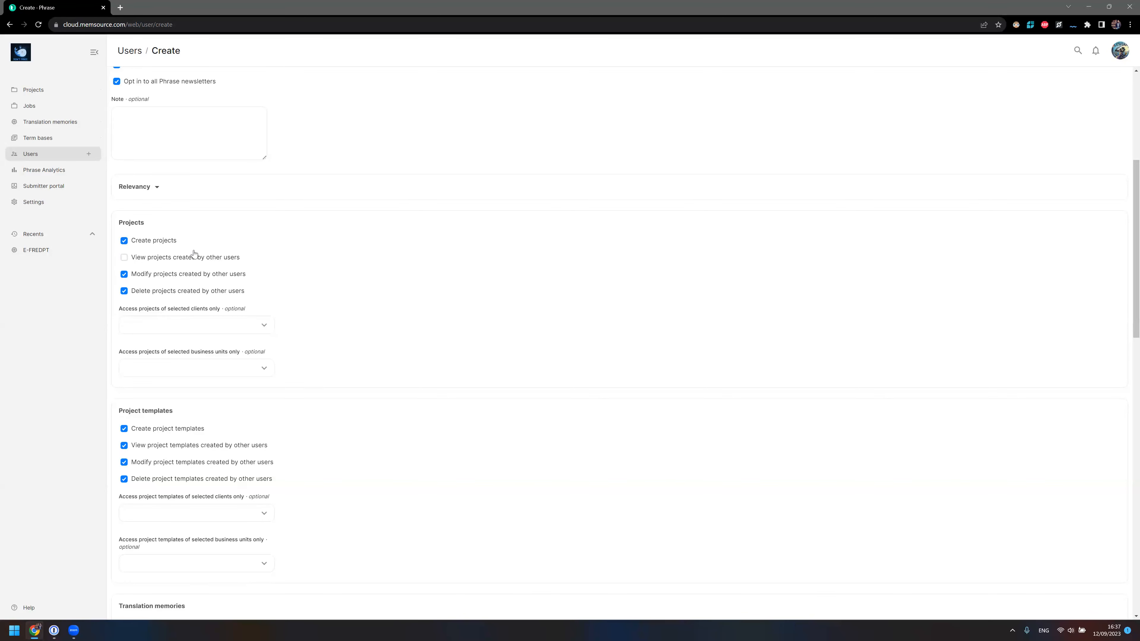
scroll(193, 253, down, 2)
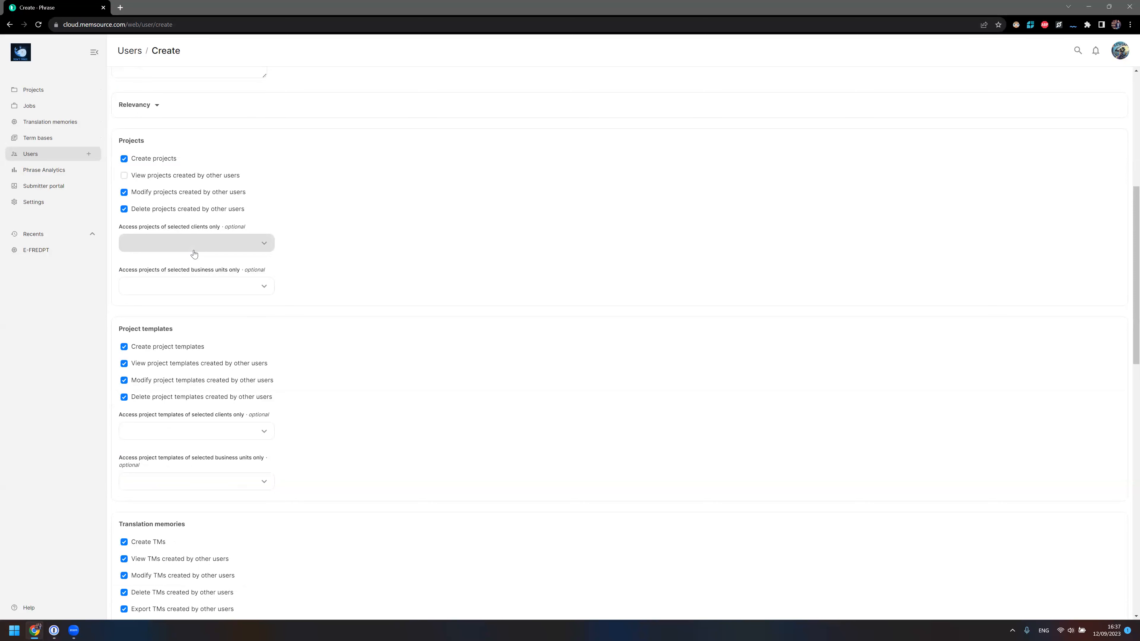
click(200, 249)
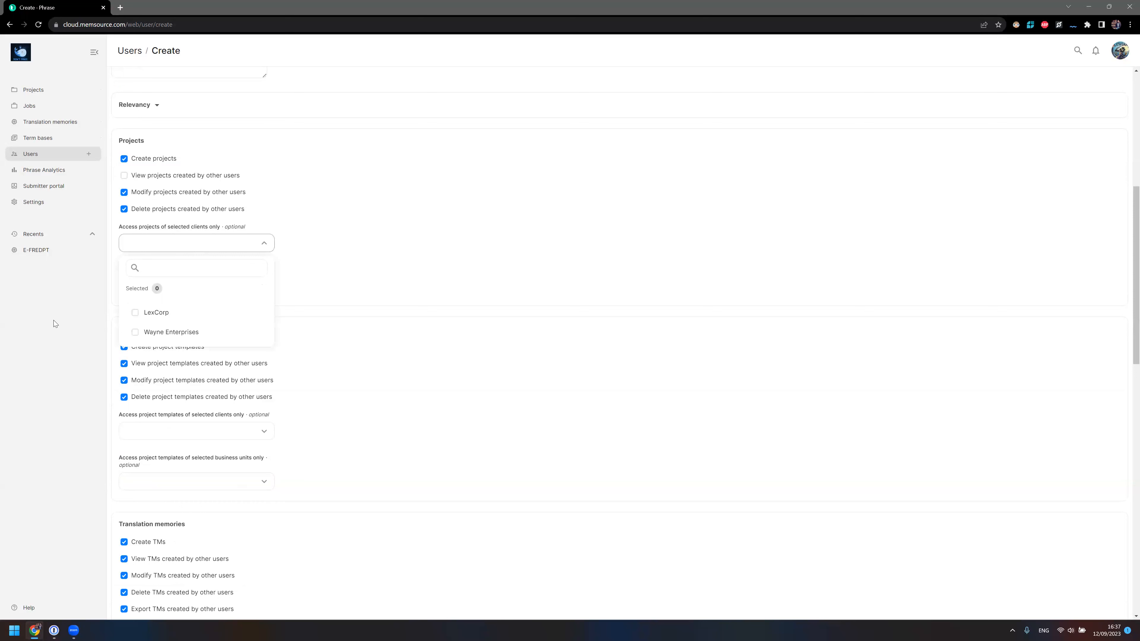
click(136, 313)
click(317, 247)
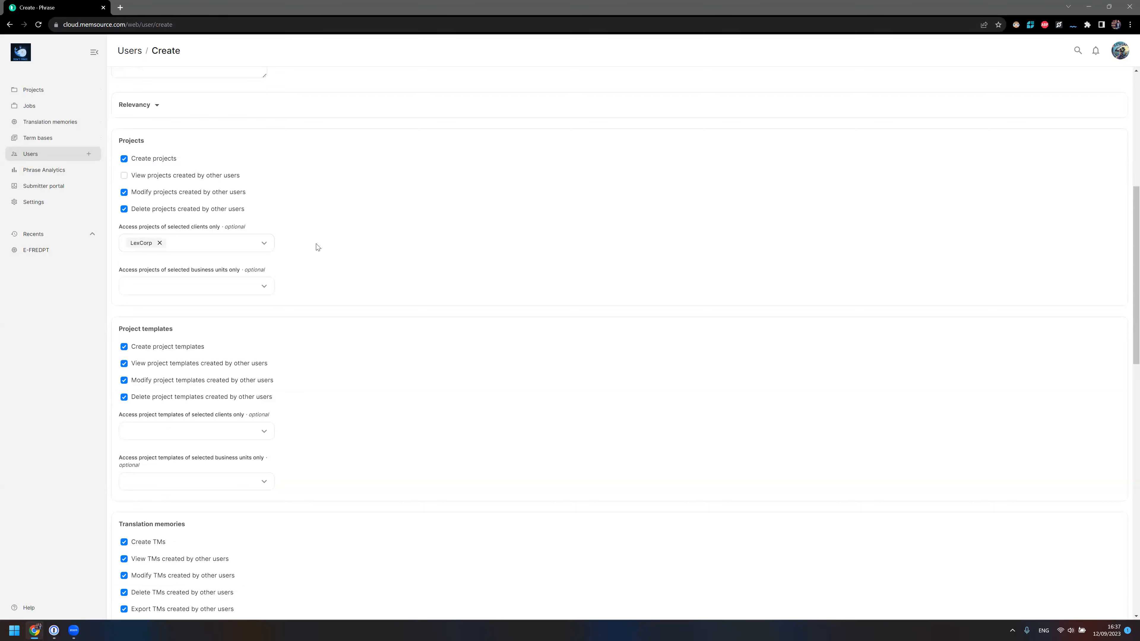
Review the remaining project manager permissions, from project templates down to modifying global server settings.
scroll(319, 246, down, 1)
scroll(324, 243, down, 3)
scroll(325, 243, down, 10)
scroll(324, 243, down, 3)
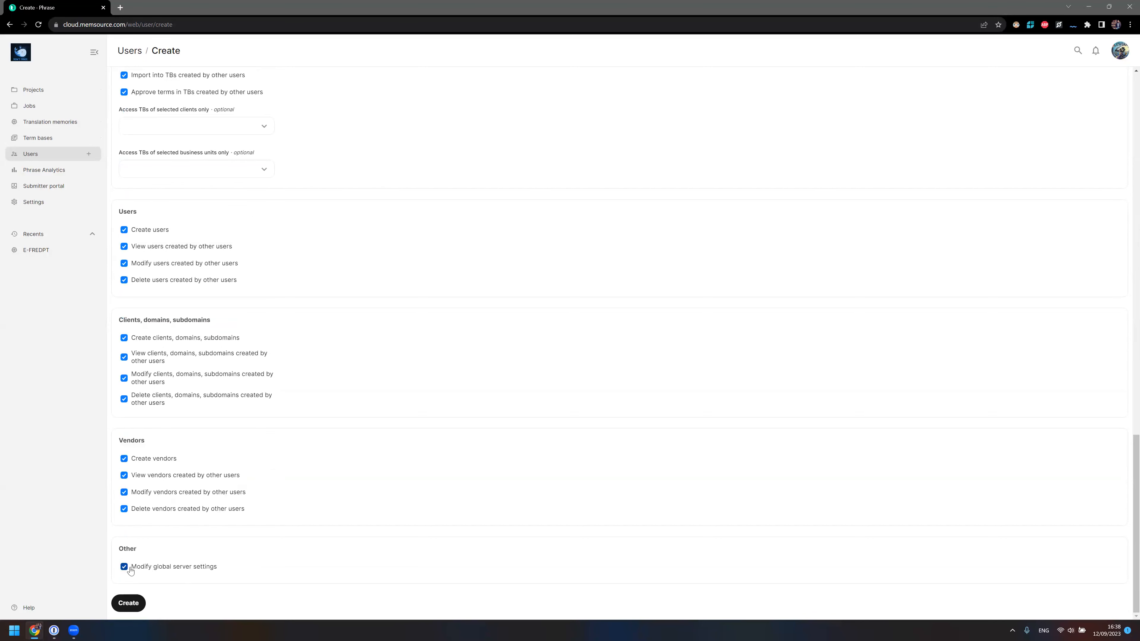
scroll(313, 229, up, 3)
scroll(257, 161, up, 20)
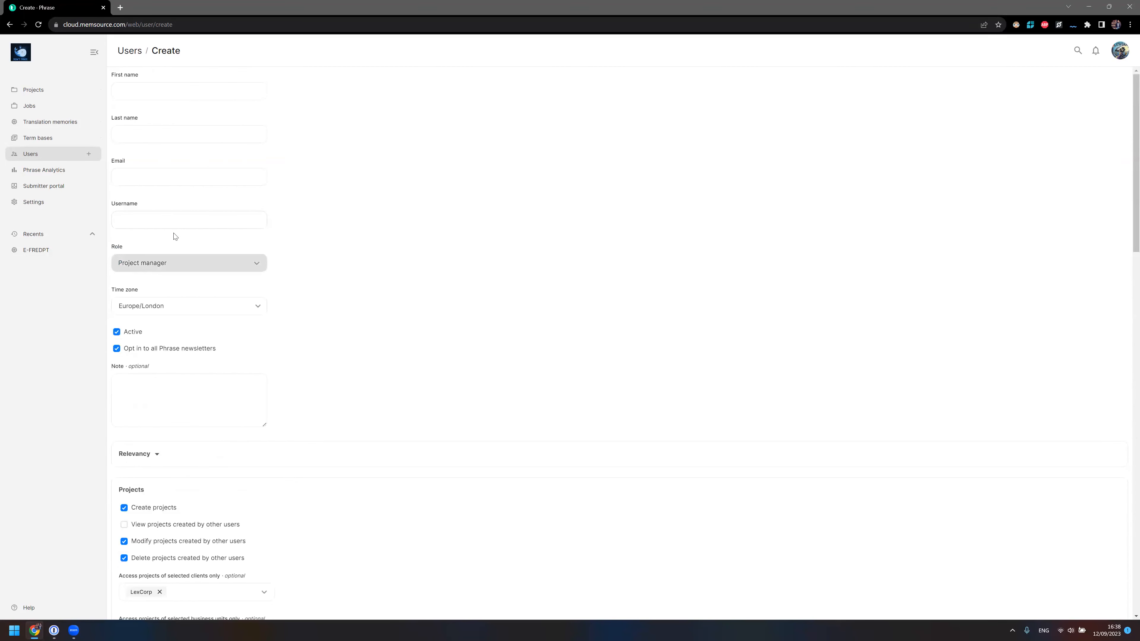
Try the Linguist role with Comics as the relevant domain, and return to the users list without creating the user.
click(172, 266)
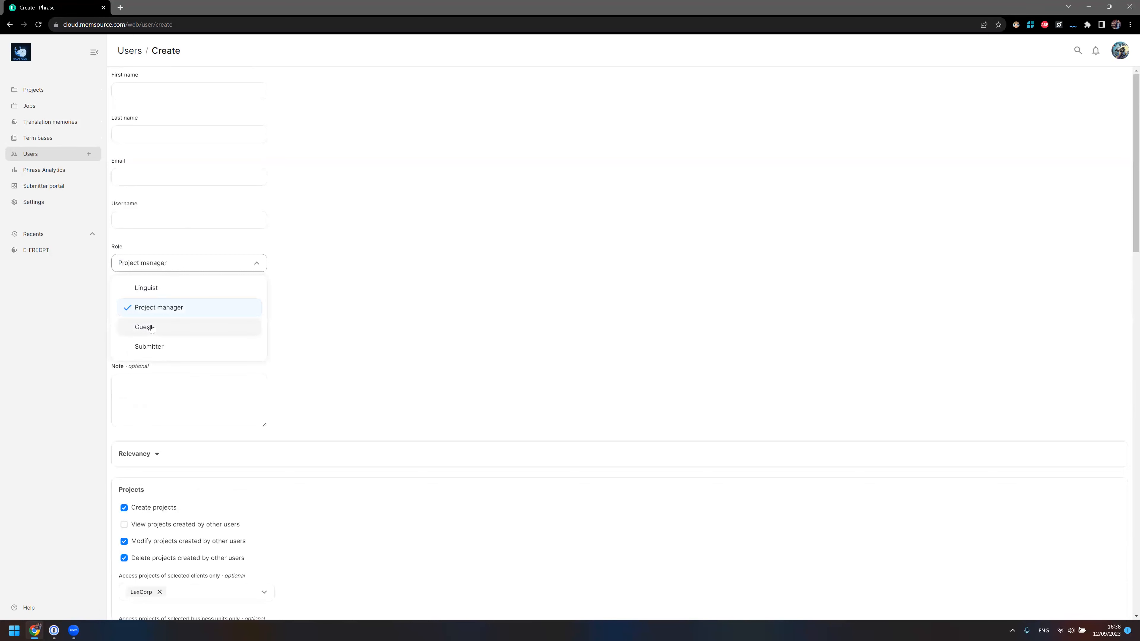
click(160, 288)
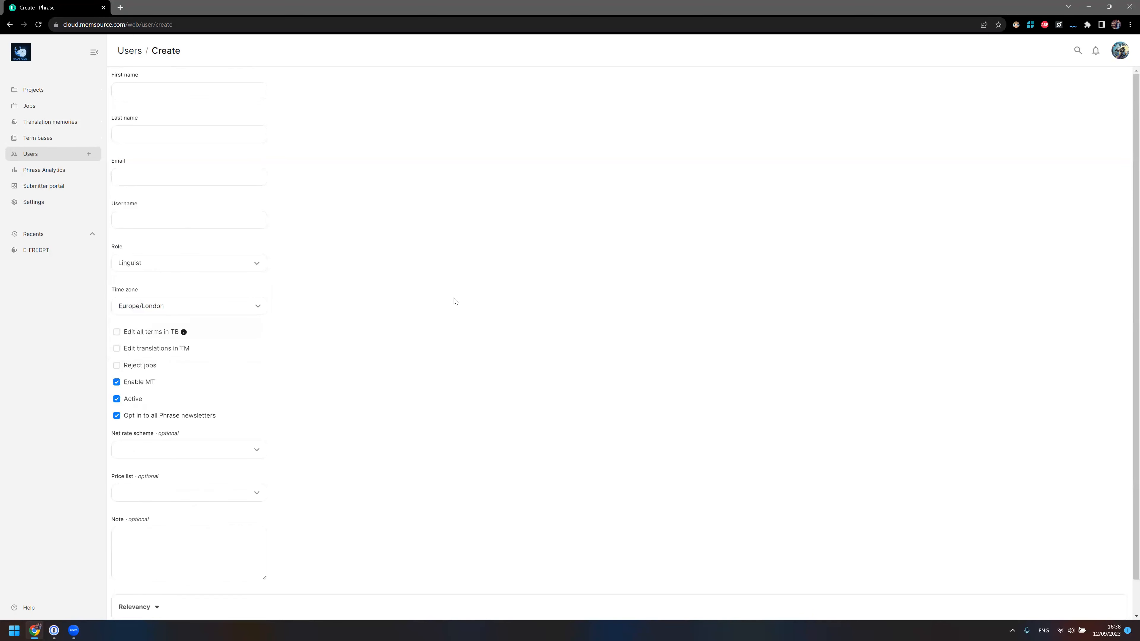
scroll(417, 328, down, 1)
click(146, 571)
scroll(415, 456, down, 5)
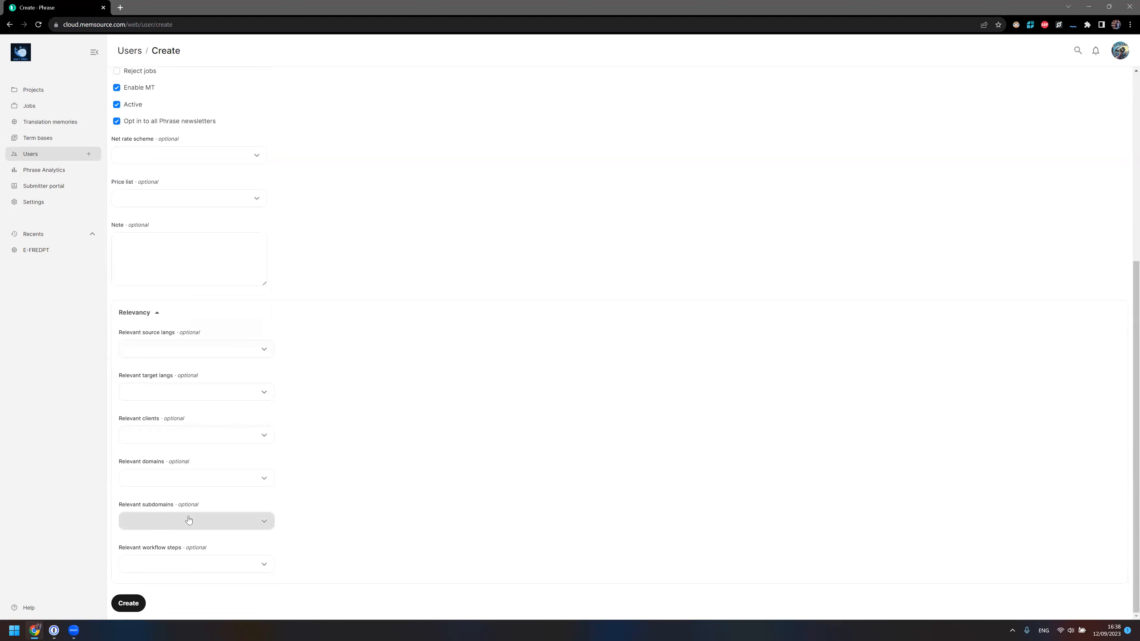
click(200, 480)
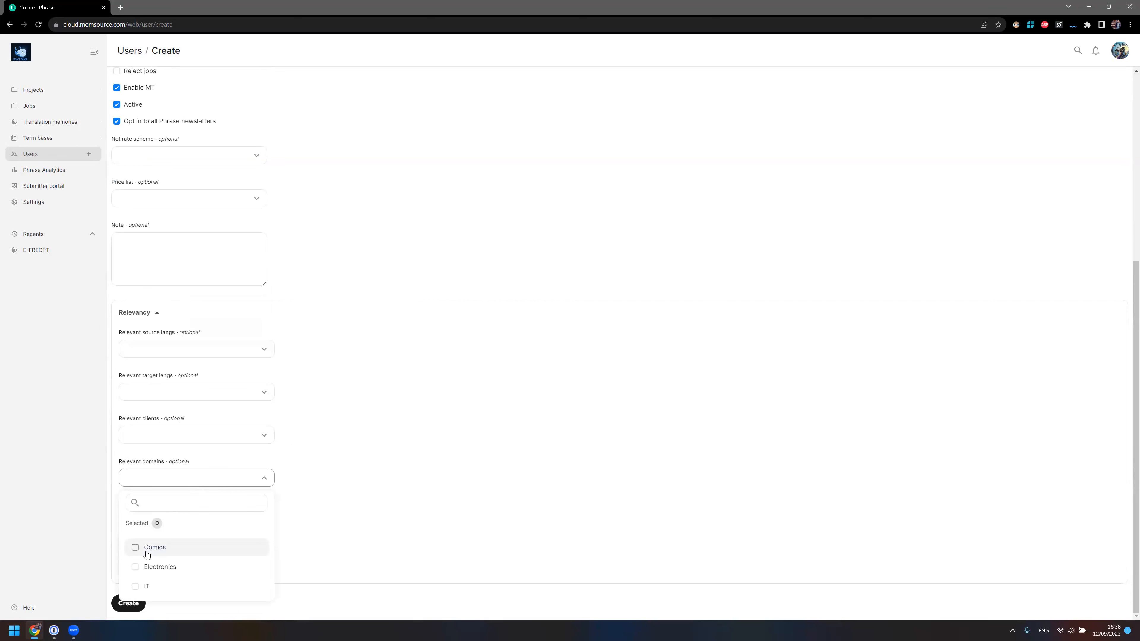
click(146, 555)
click(315, 443)
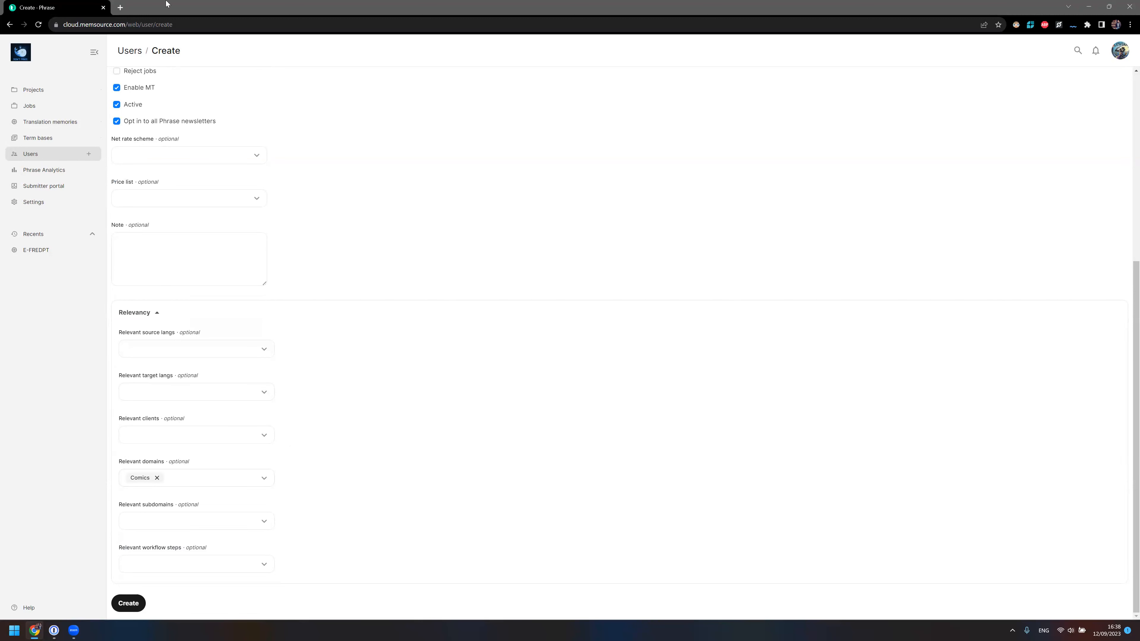
click(126, 51)
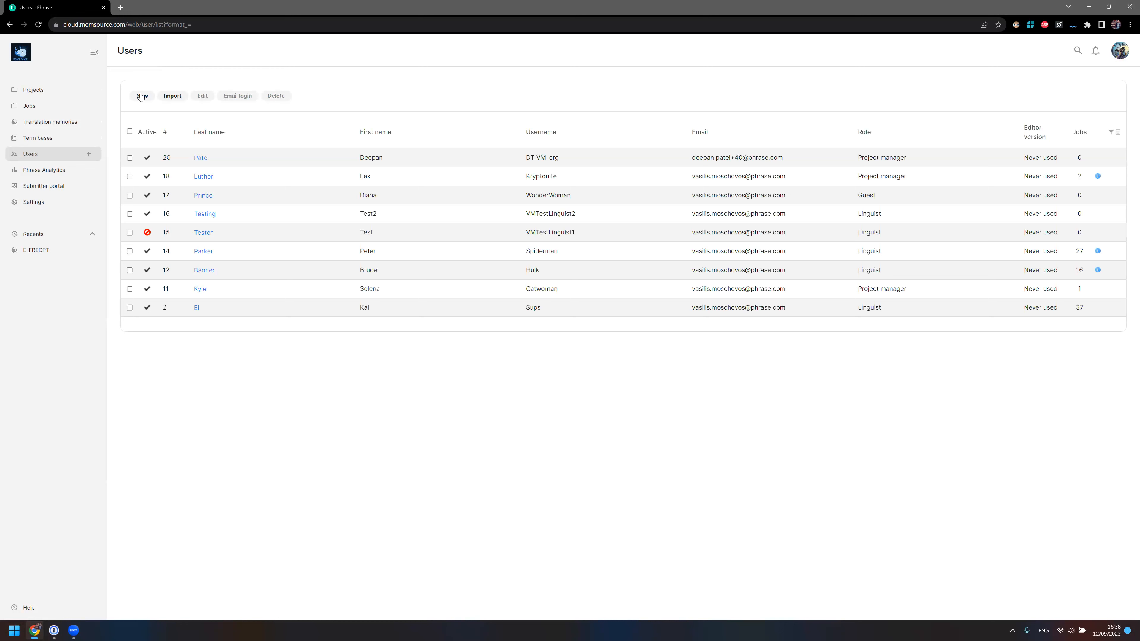
Hide the # column in the projects list.
click(29, 90)
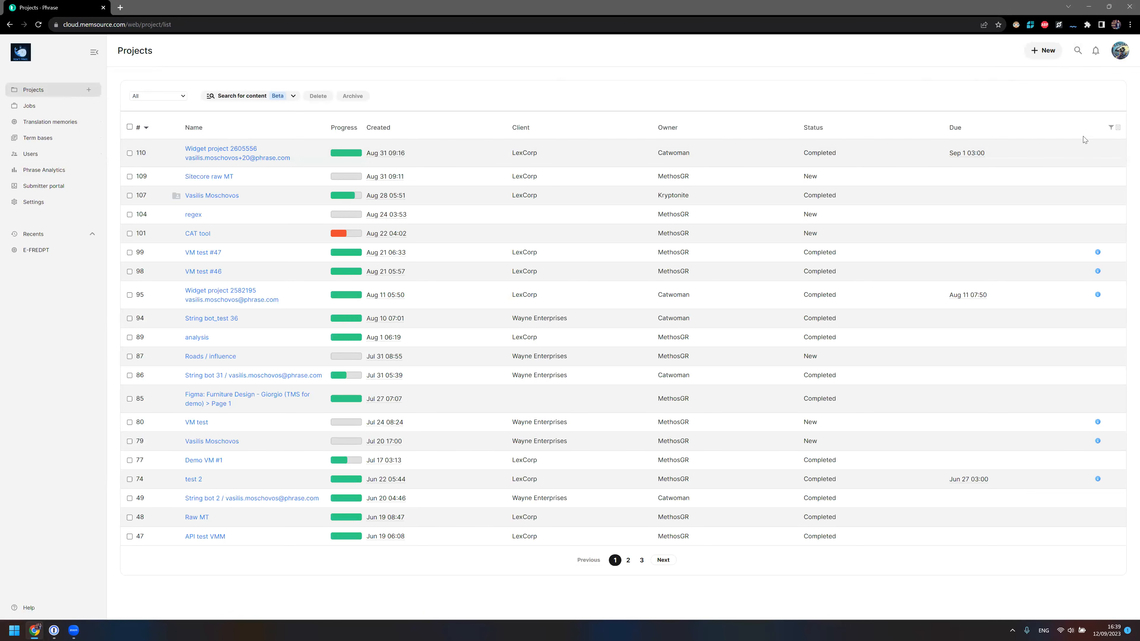
click(1111, 128)
click(1118, 128)
click(1088, 143)
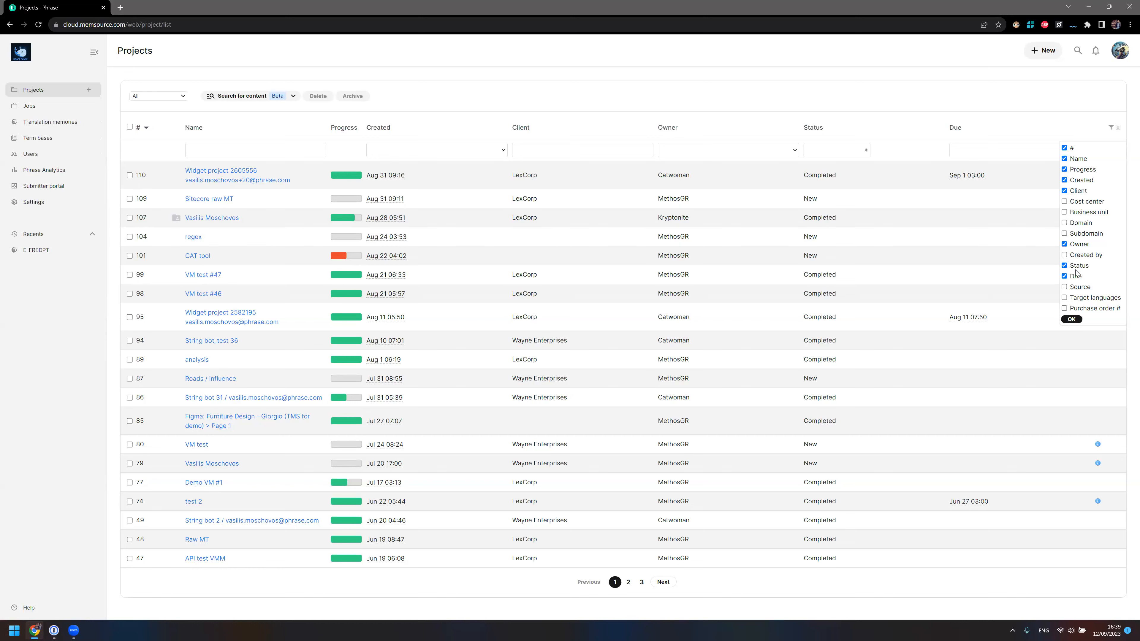
click(1064, 148)
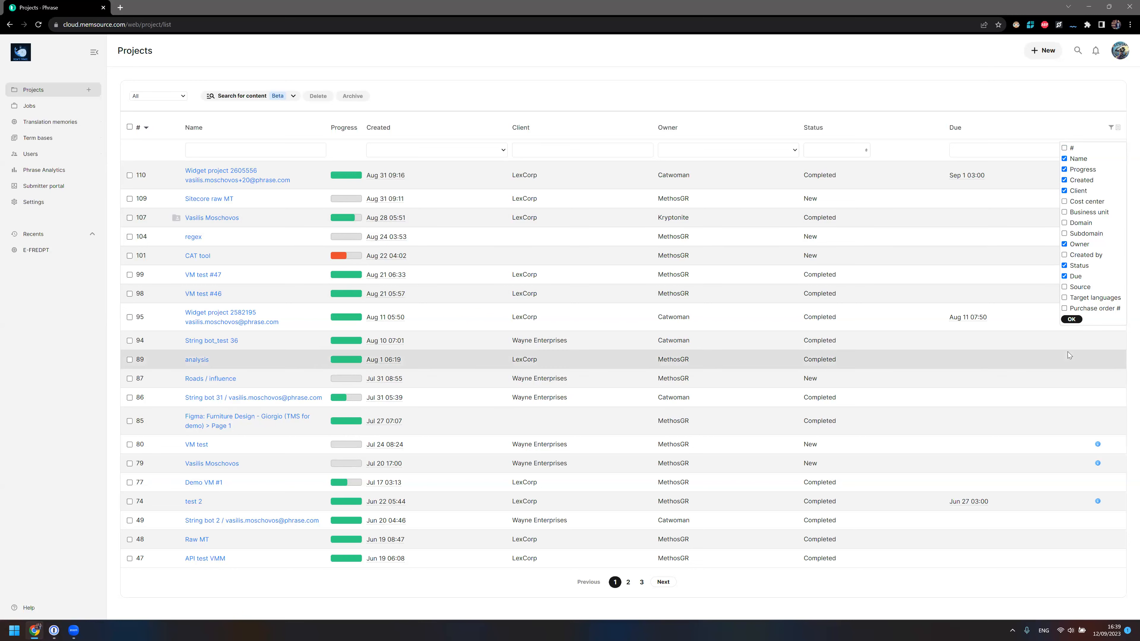
click(1071, 319)
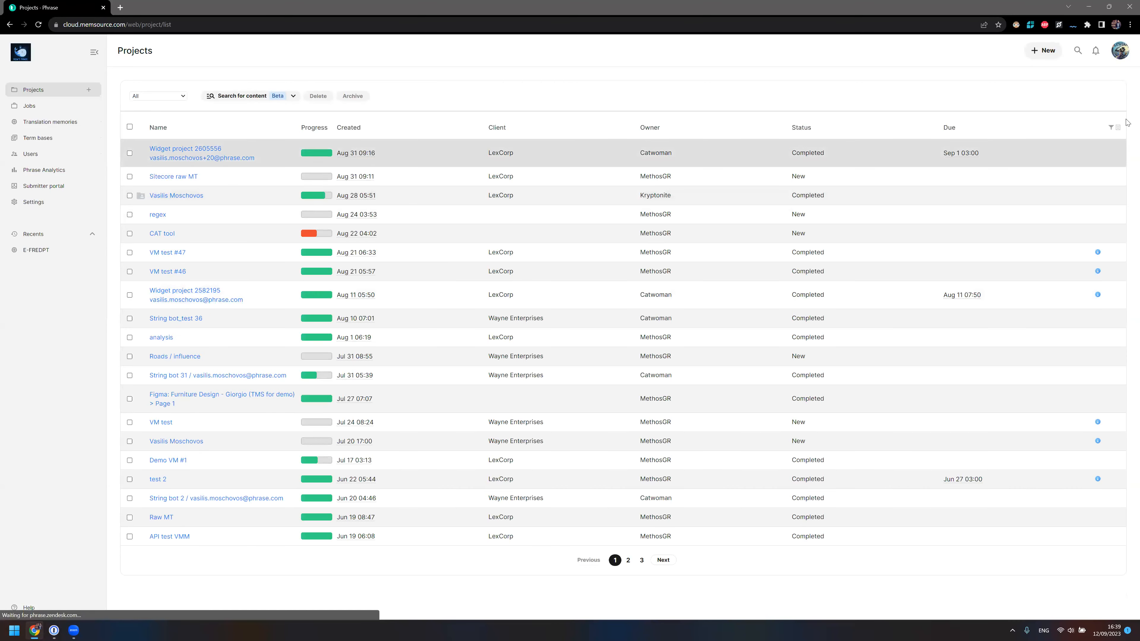
Show the project list filters and view the options for creation date, owner and status.
click(1109, 128)
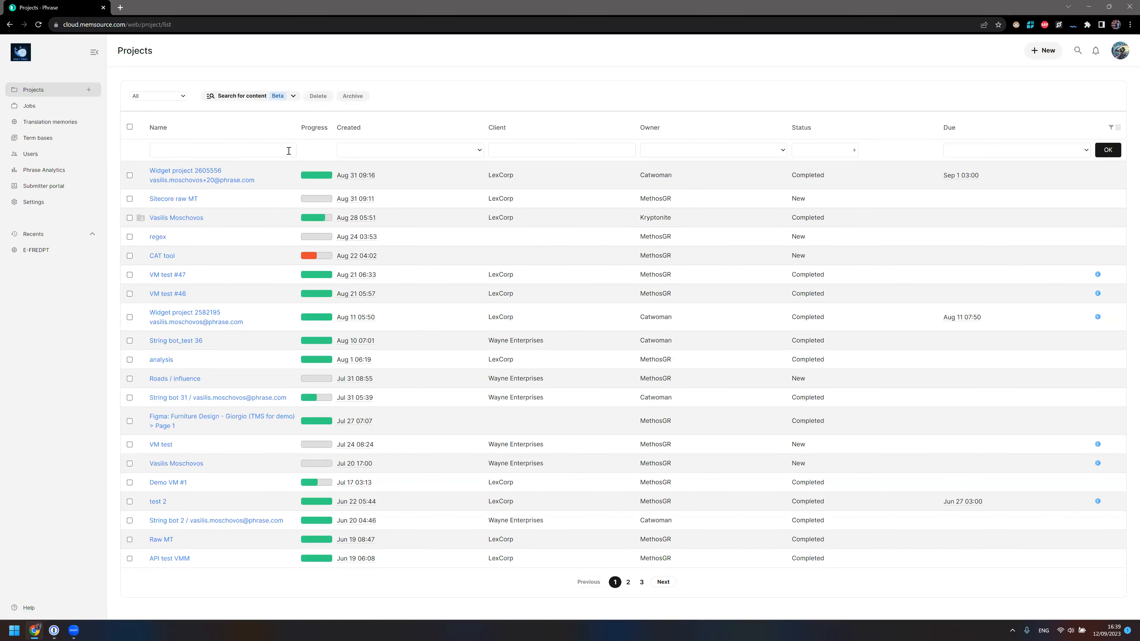
click(416, 152)
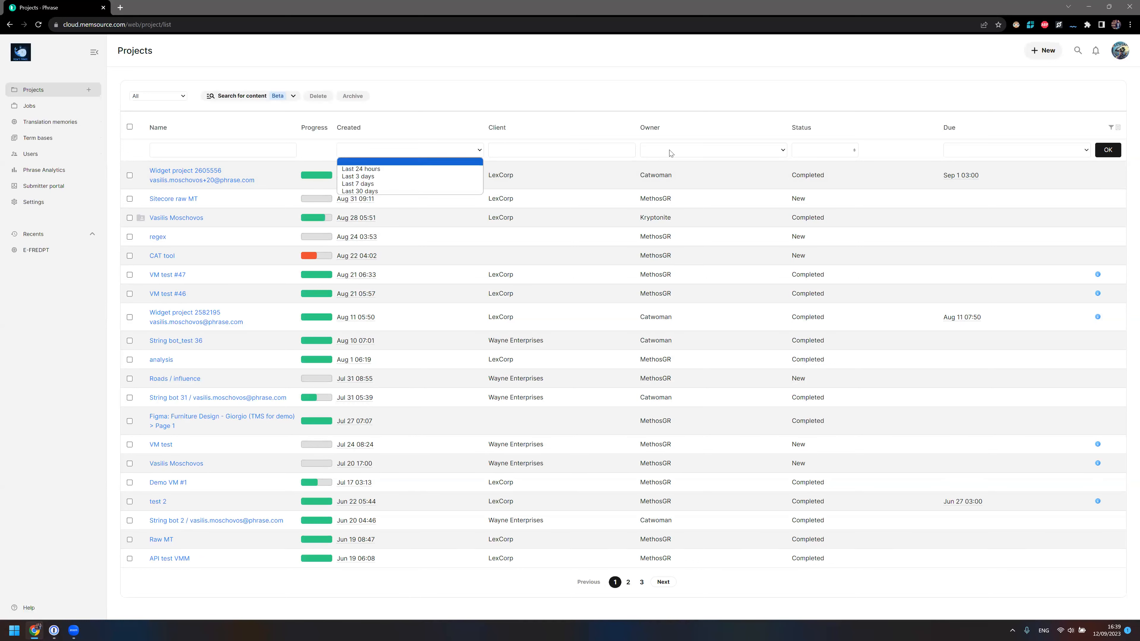
click(678, 152)
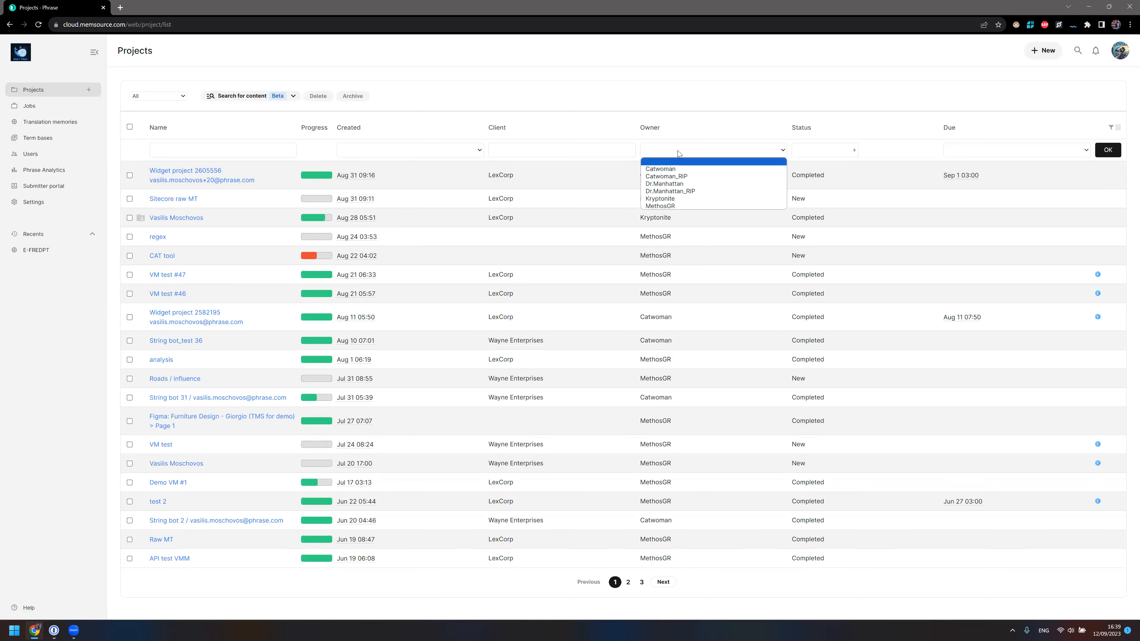
click(833, 151)
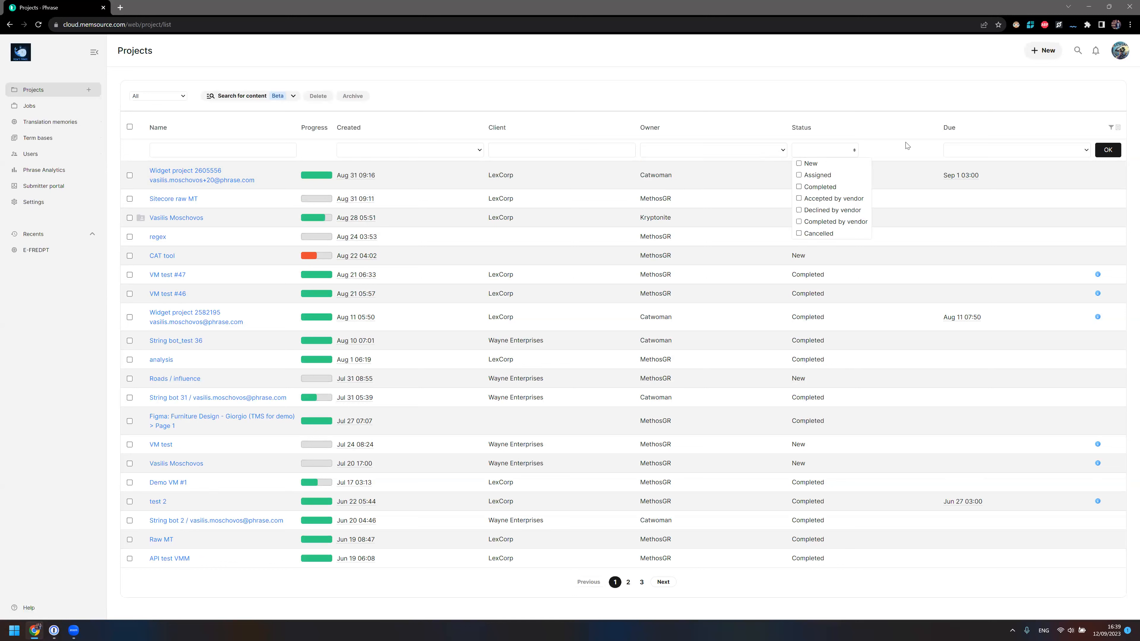
click(262, 124)
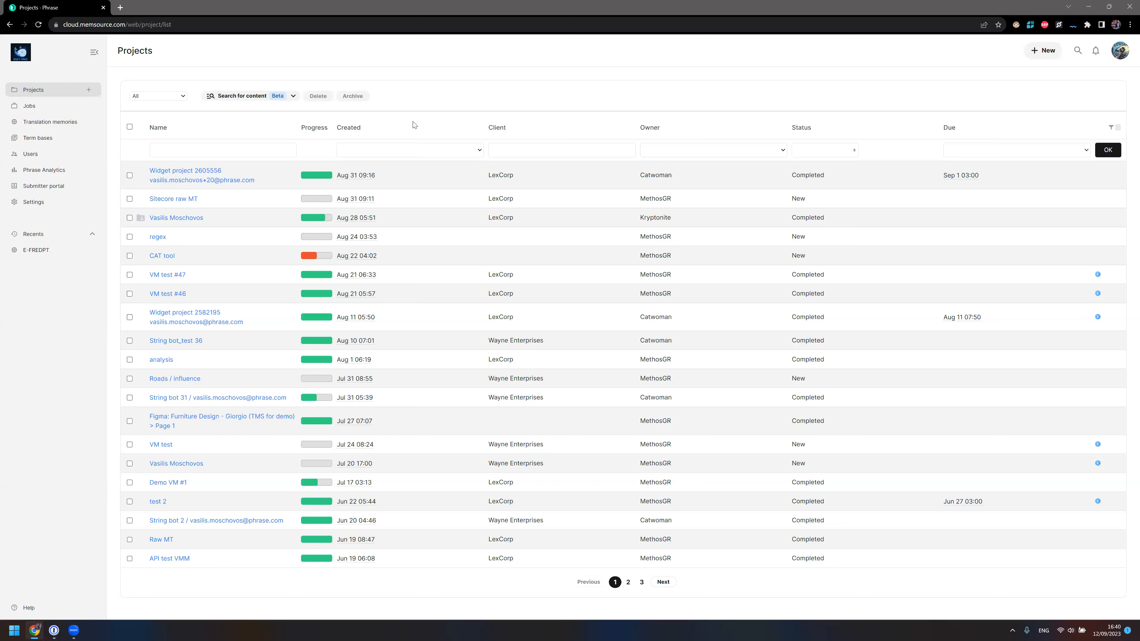
Start a new project and compare the legacy version of the creation form with the new version.
click(1040, 50)
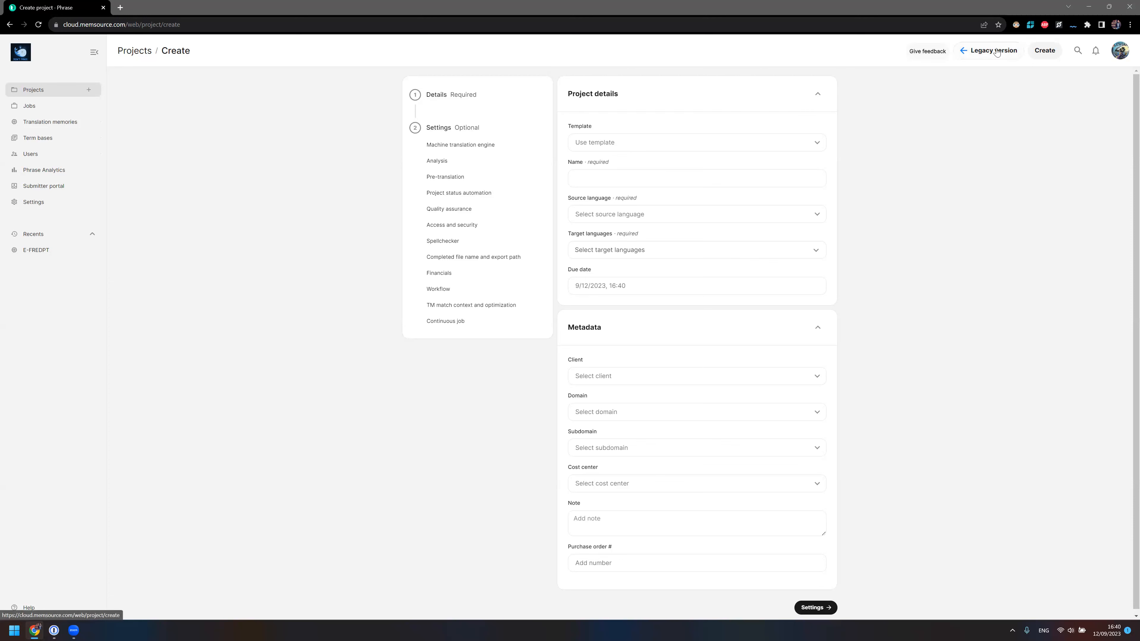
click(759, 184)
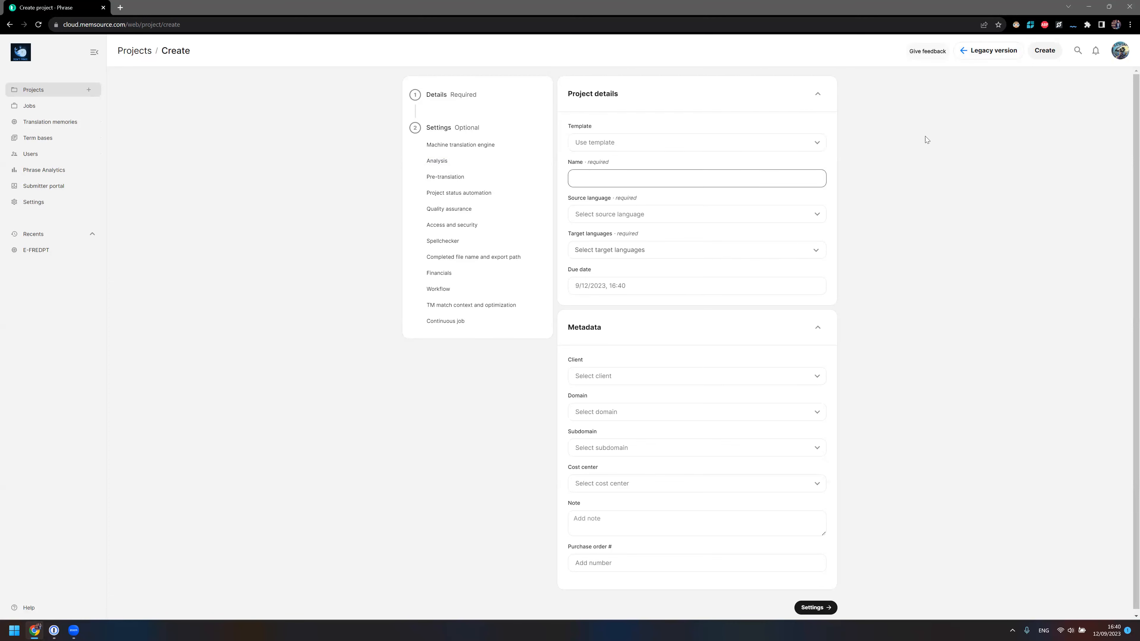
click(983, 53)
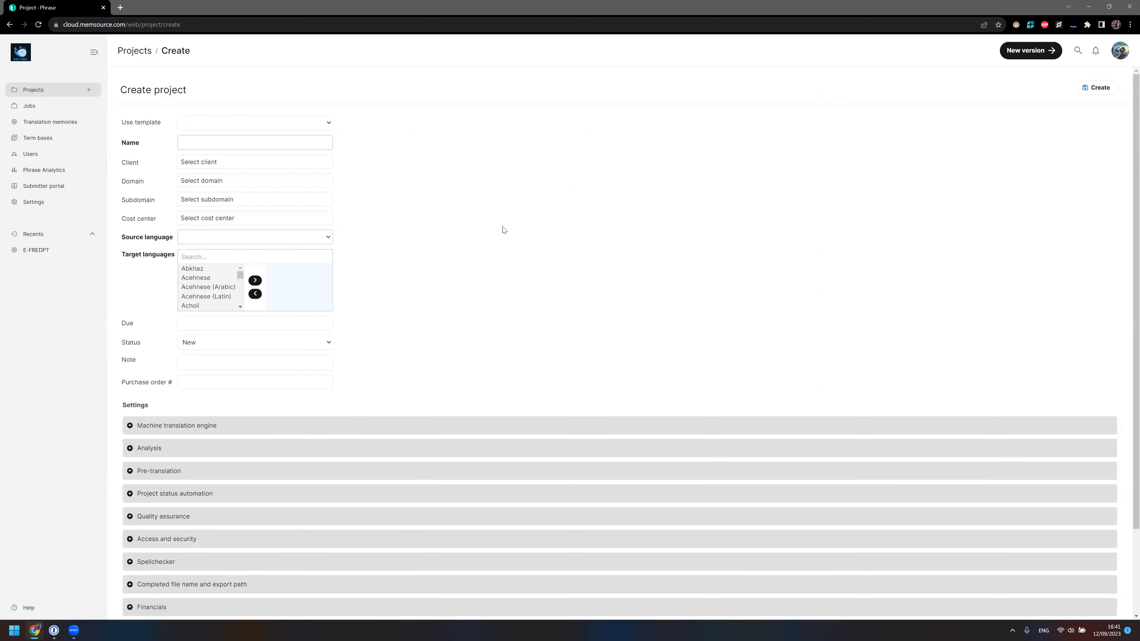
click(1030, 51)
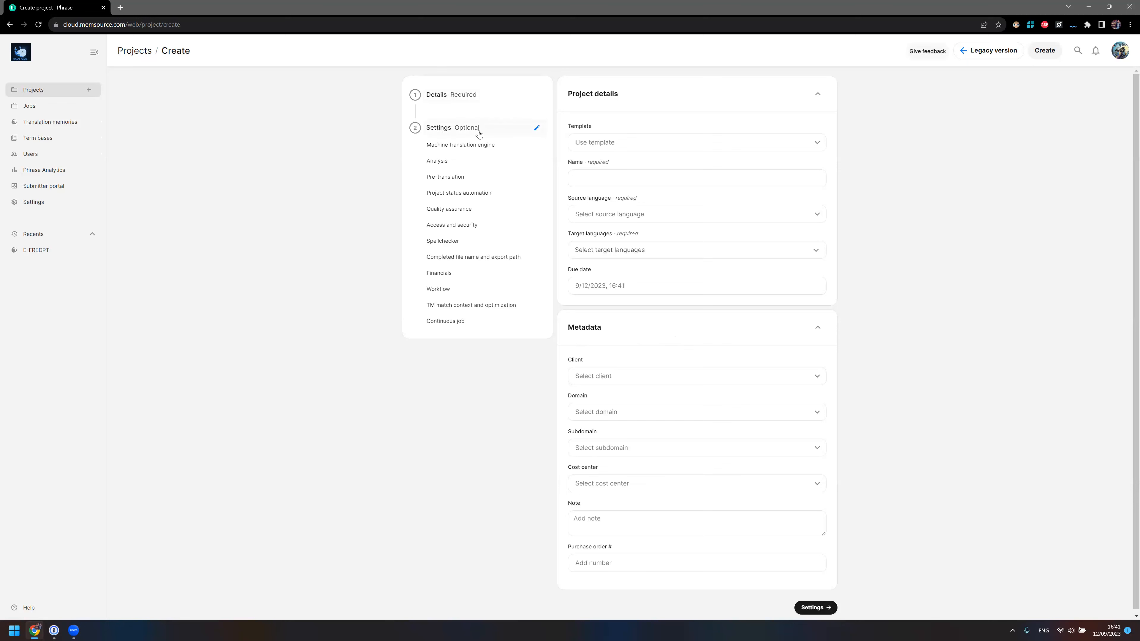
Name the new project Webinar and set its source language to English.
click(597, 180)
text(W)
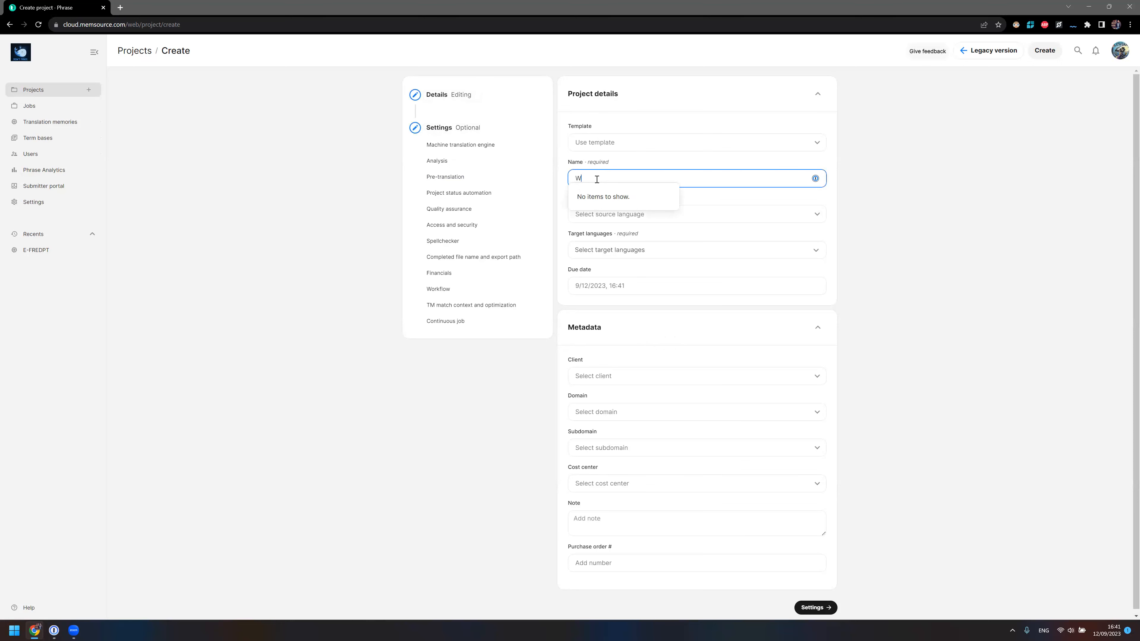
text(ebinar)
click(748, 215)
text(eng)
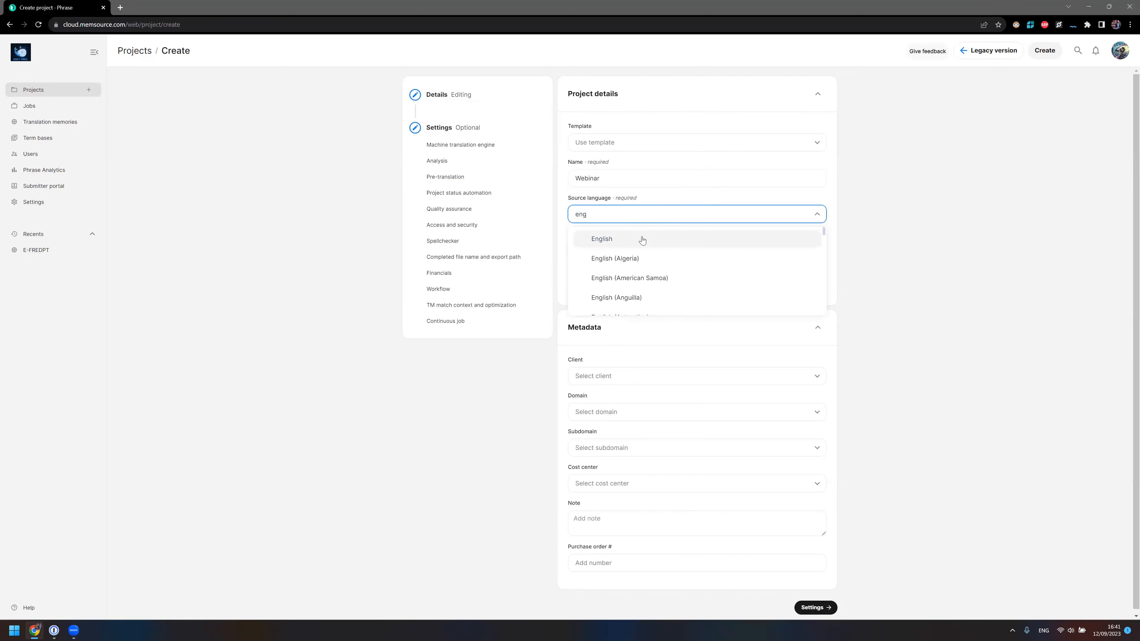
click(641, 239)
Add German and Greek as the project's target languages.
click(707, 257)
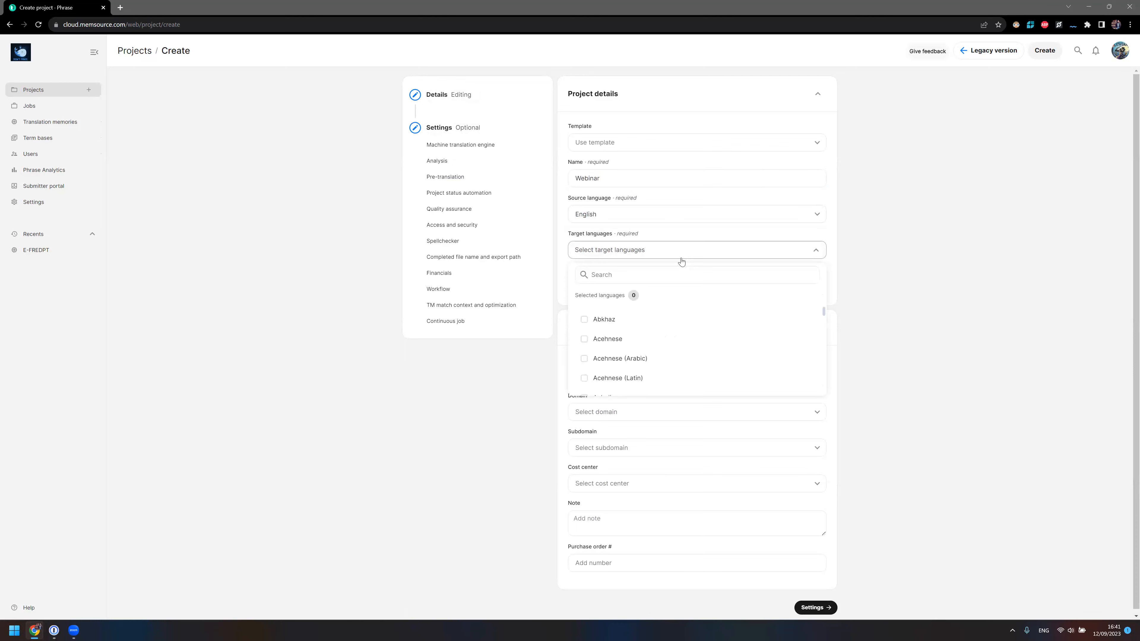
click(634, 274)
text(germ)
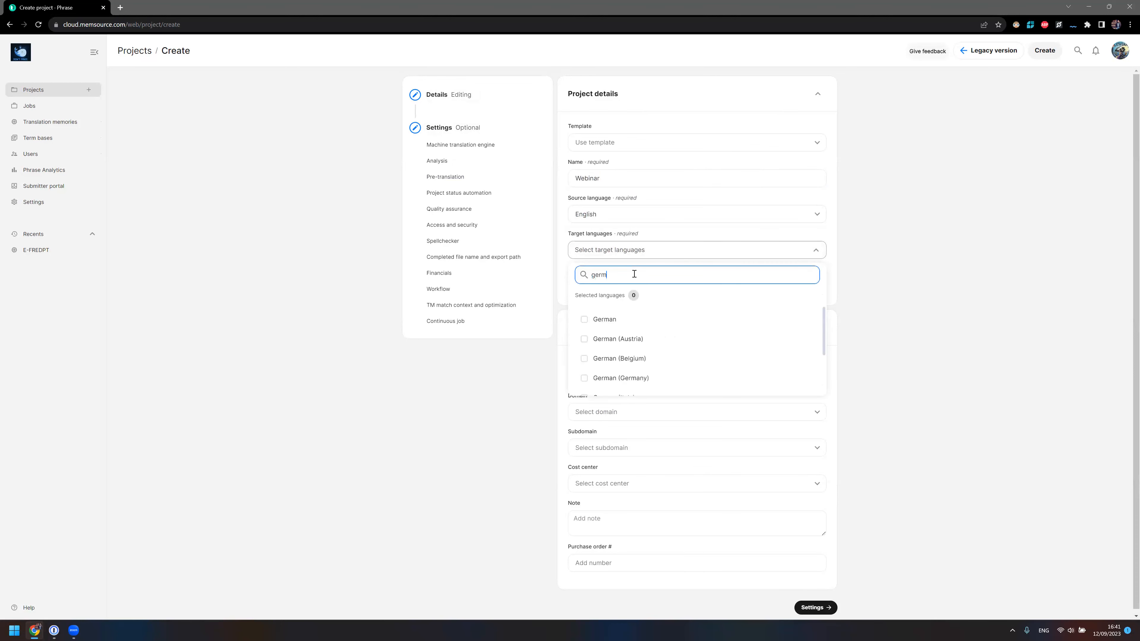
click(584, 320)
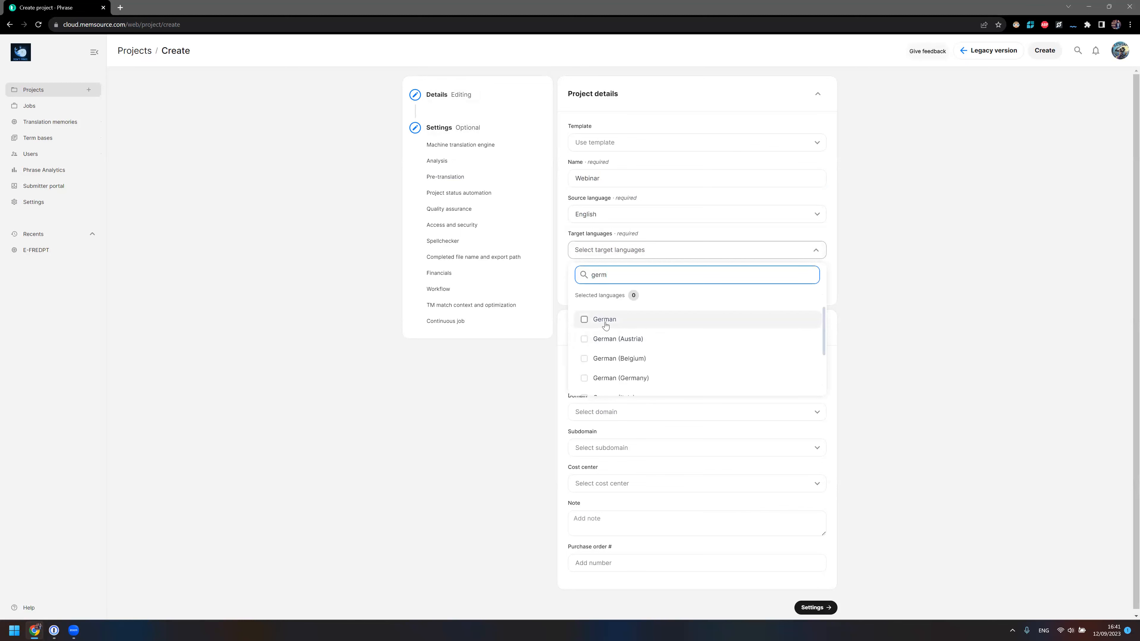
click(664, 255)
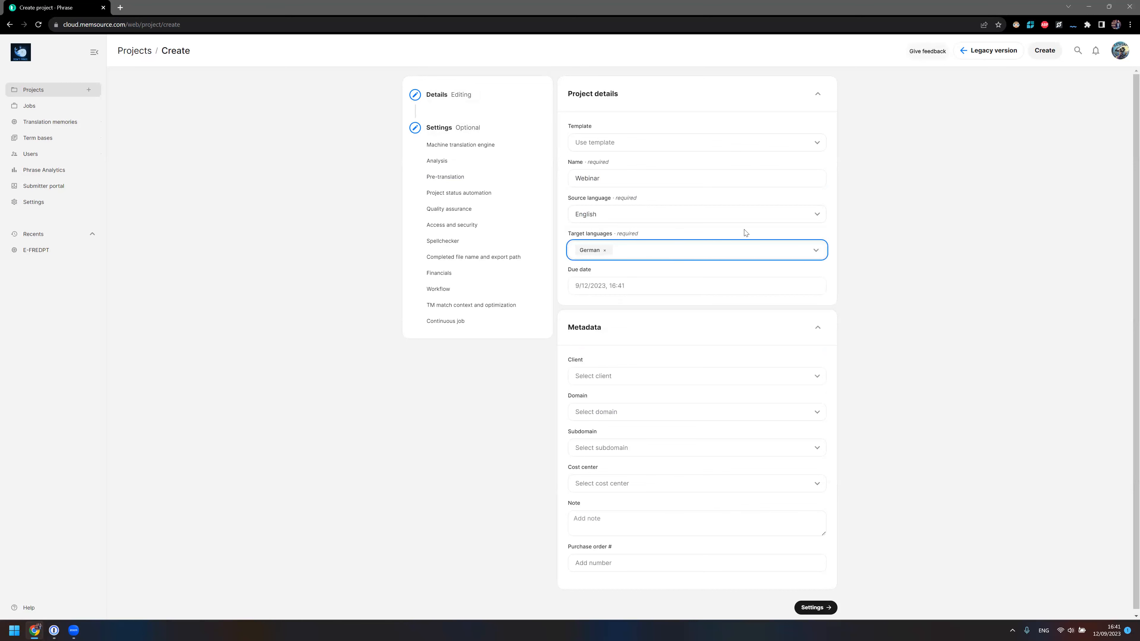
click(815, 254)
text(gre)
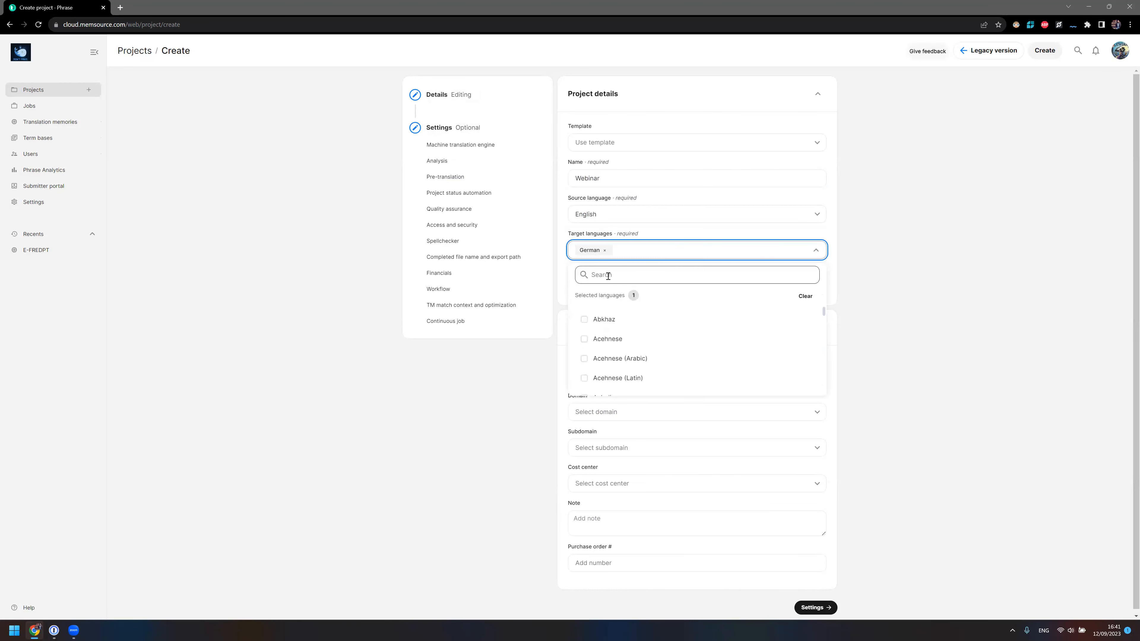
text(e)
click(614, 318)
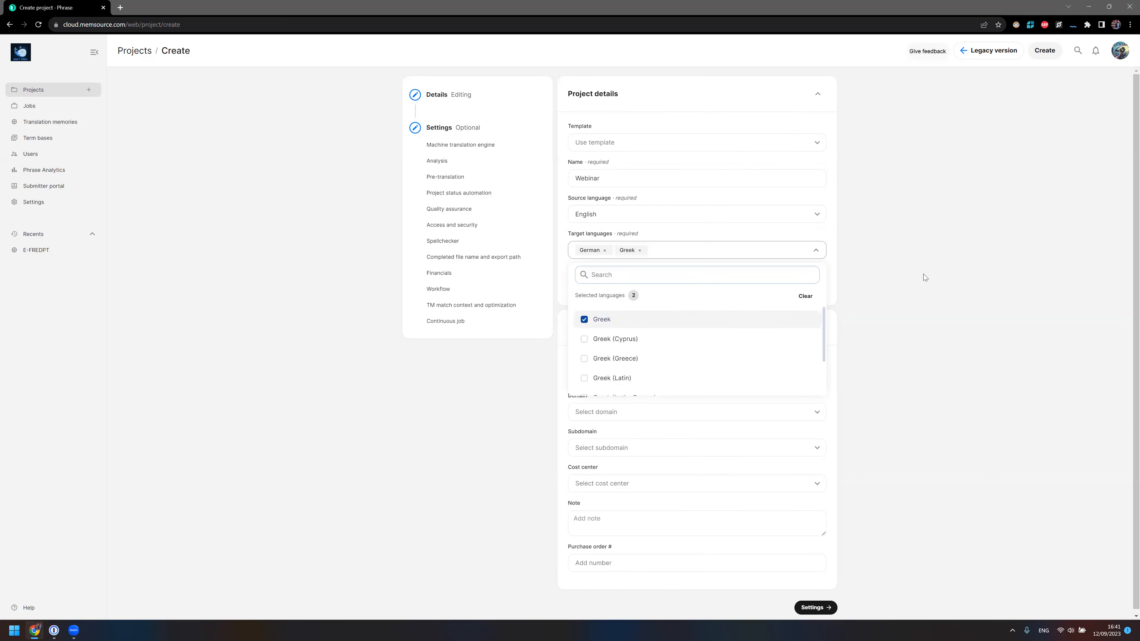
click(886, 273)
Set the project's due date to September 21, 2023.
click(605, 288)
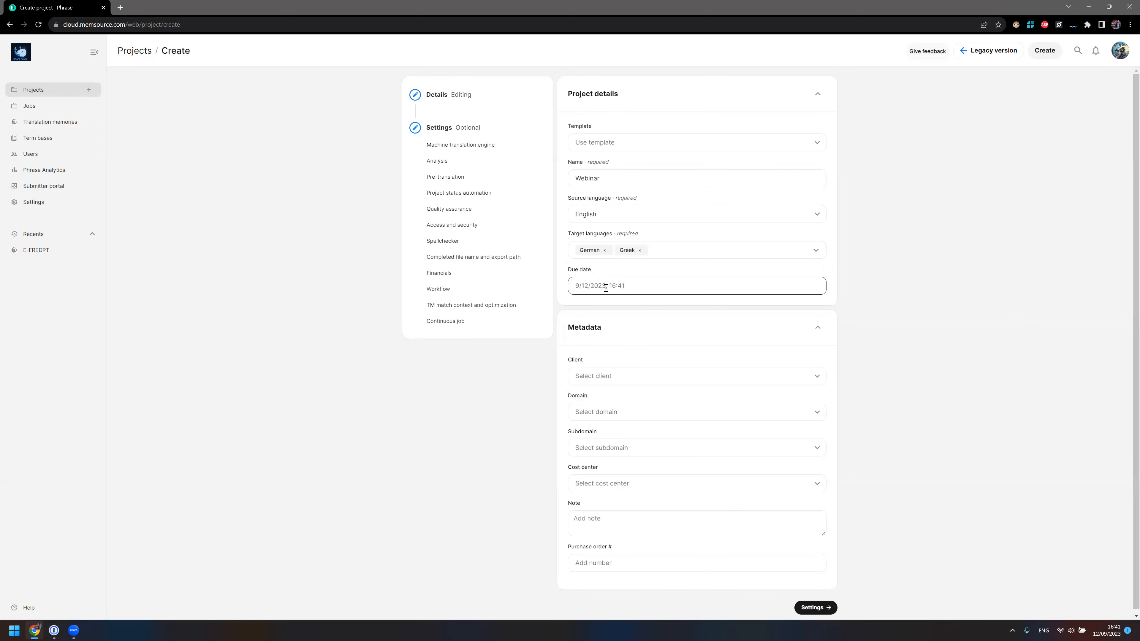
click(630, 284)
click(676, 411)
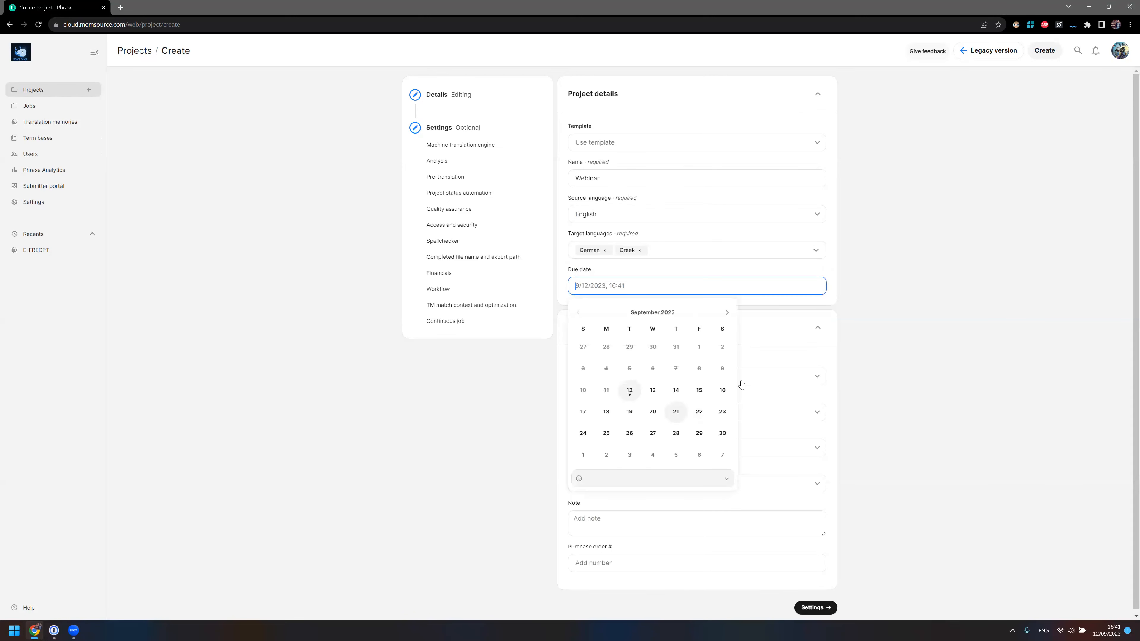
click(866, 330)
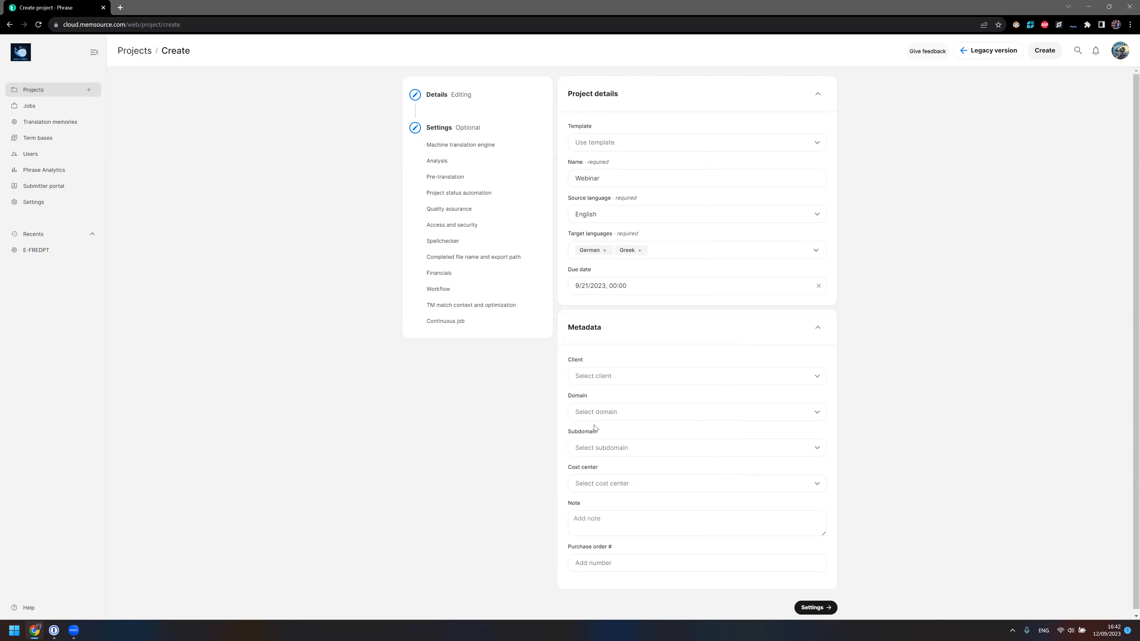
Fill in the project metadata with client LexCorp, domain Comics and subdomain DC Comics.
click(637, 377)
click(620, 406)
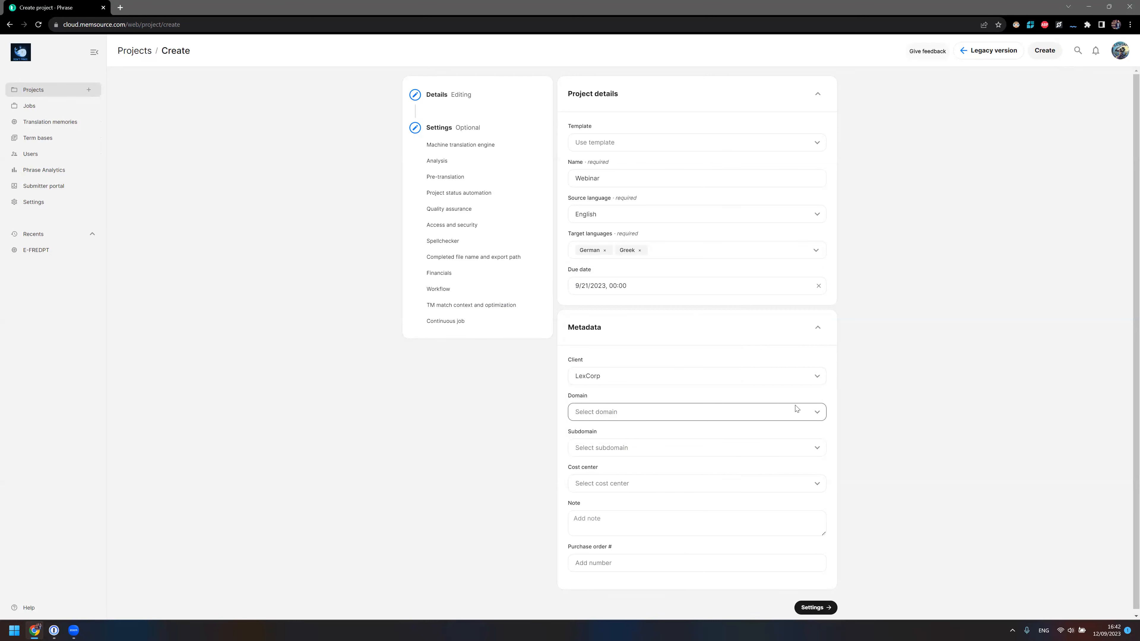
click(752, 409)
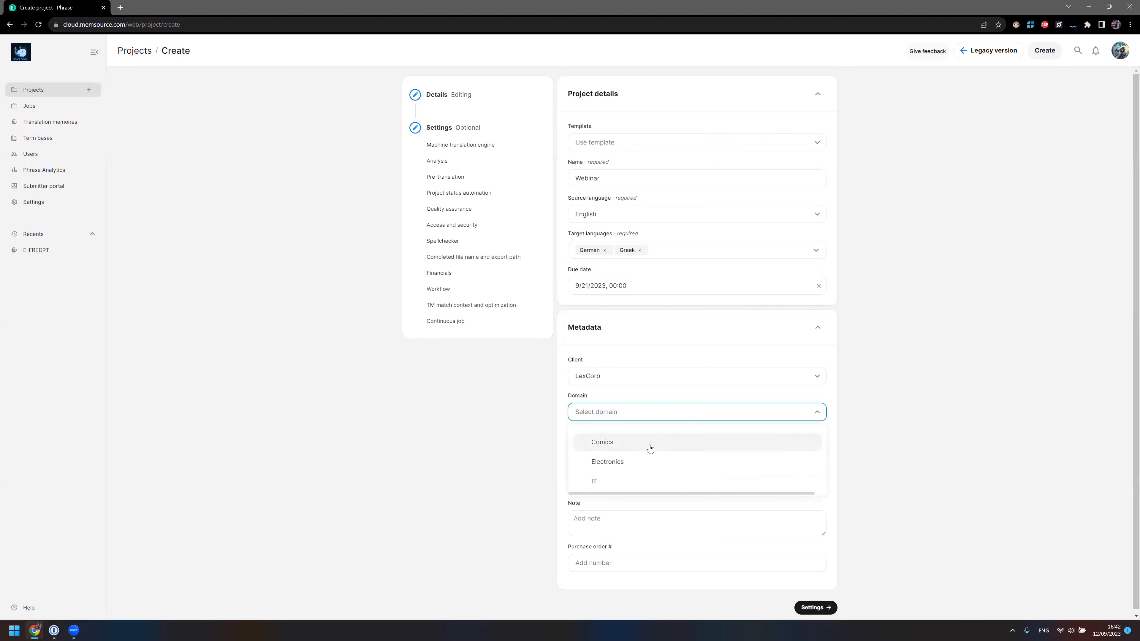
click(610, 443)
click(782, 444)
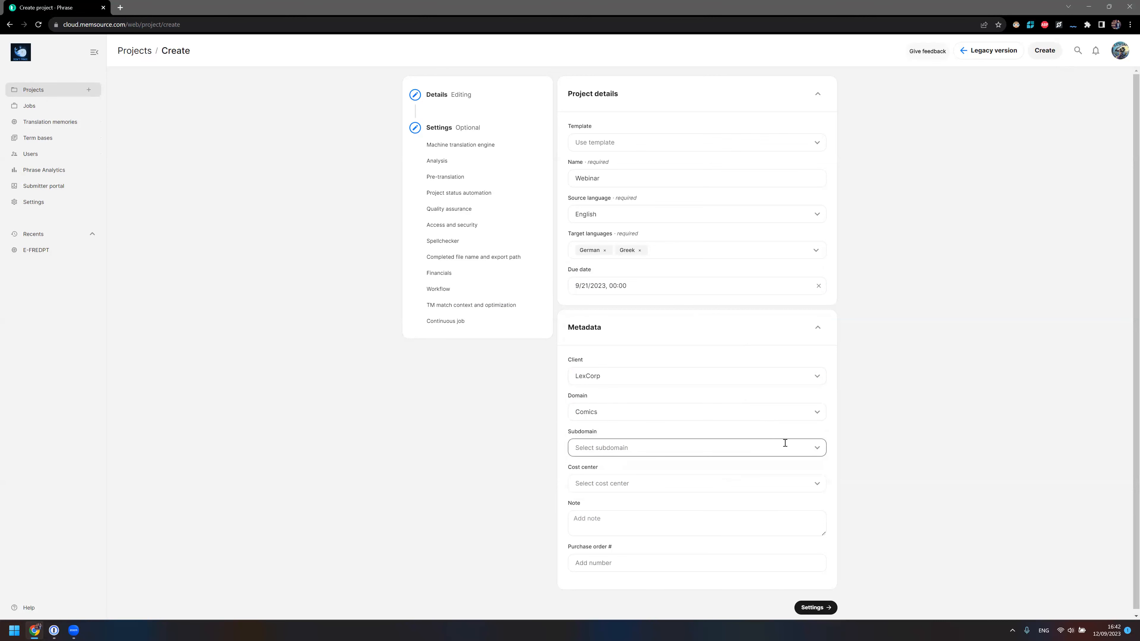
click(612, 477)
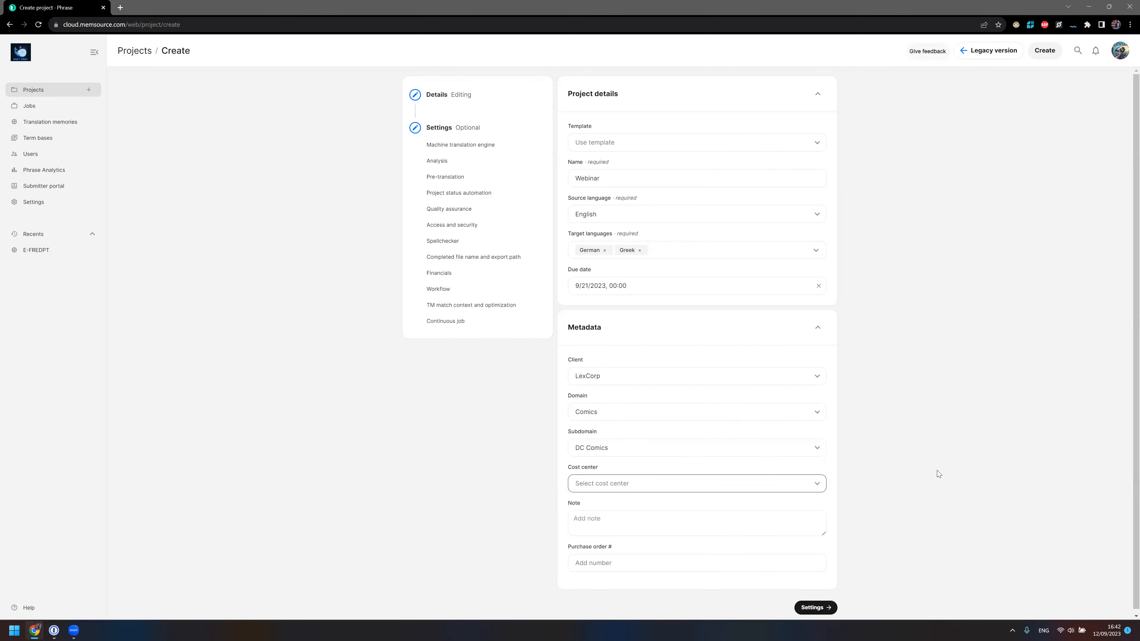
Set the cost center to Test #1, leave the note and purchase order number empty, and continue to the optional project settings.
click(631, 478)
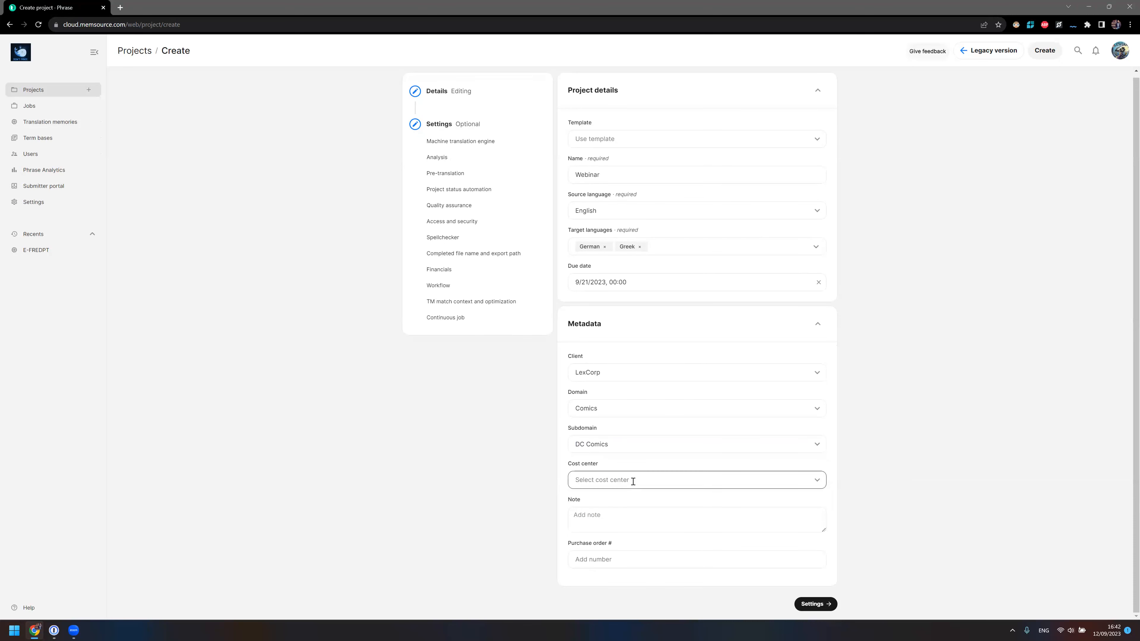
click(601, 509)
click(651, 525)
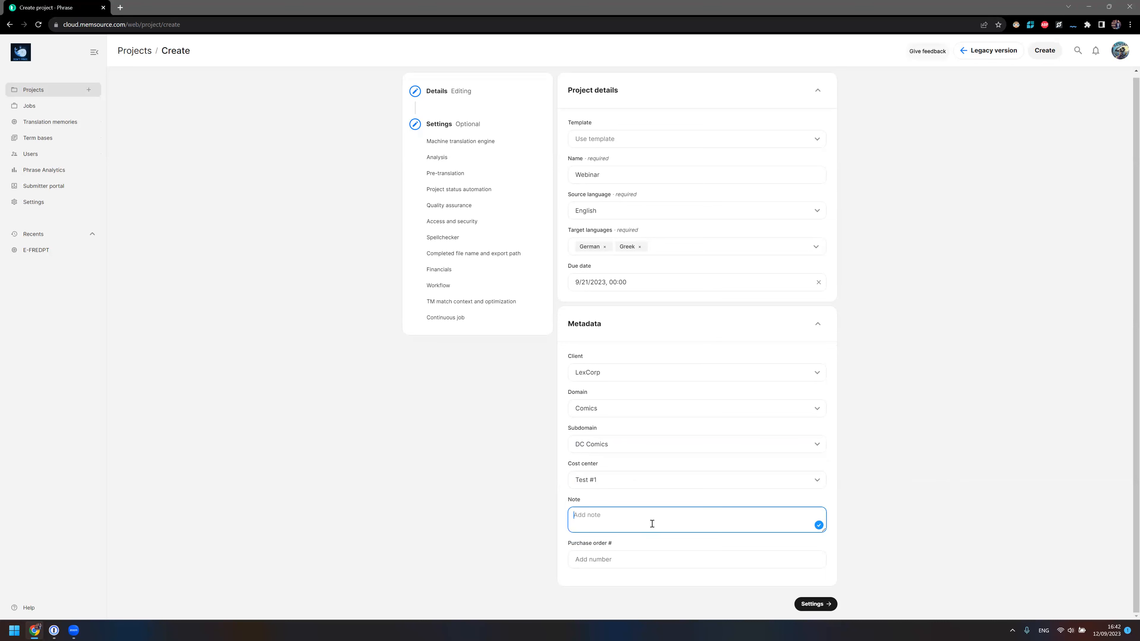
click(639, 557)
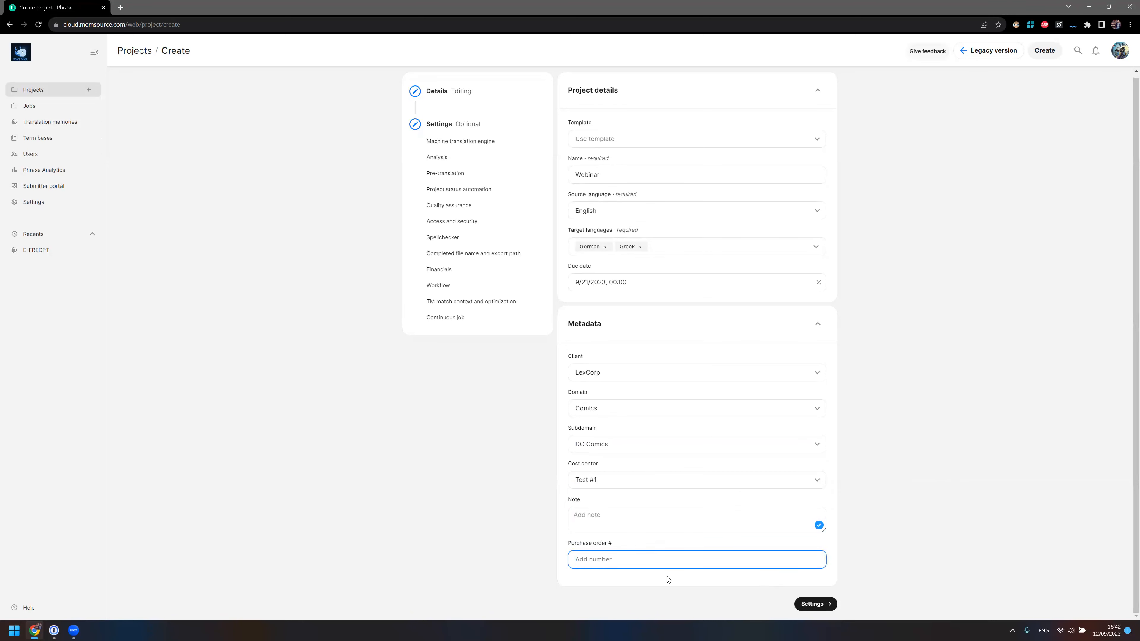
click(822, 609)
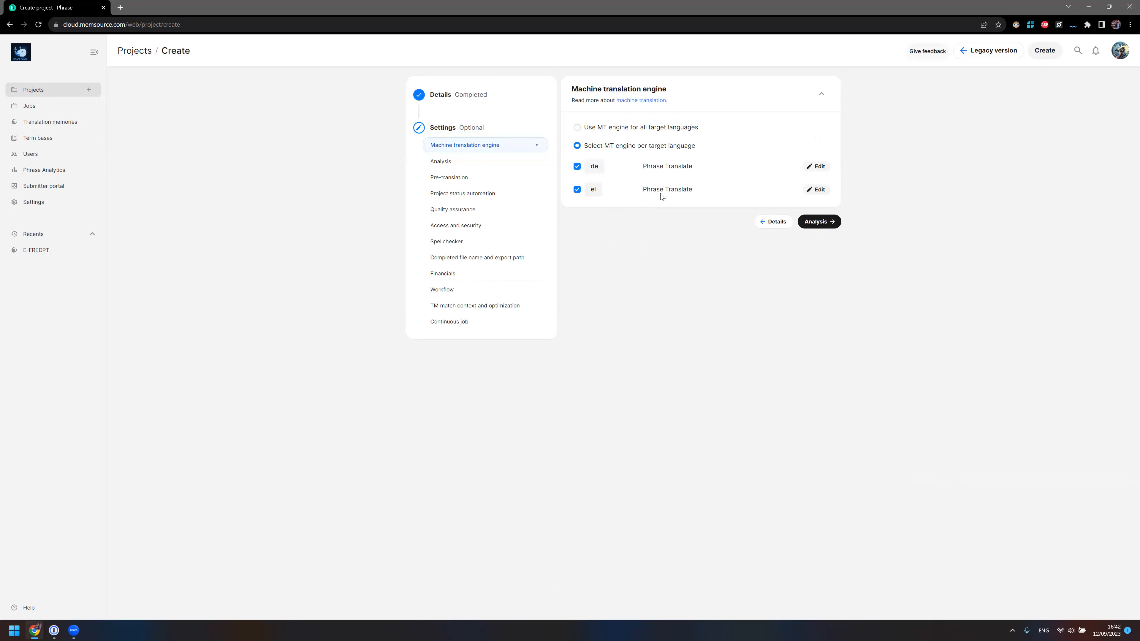
Try Phrase Translate as the single MT engine for all target languages, and return to selecting an engine per target language.
click(617, 130)
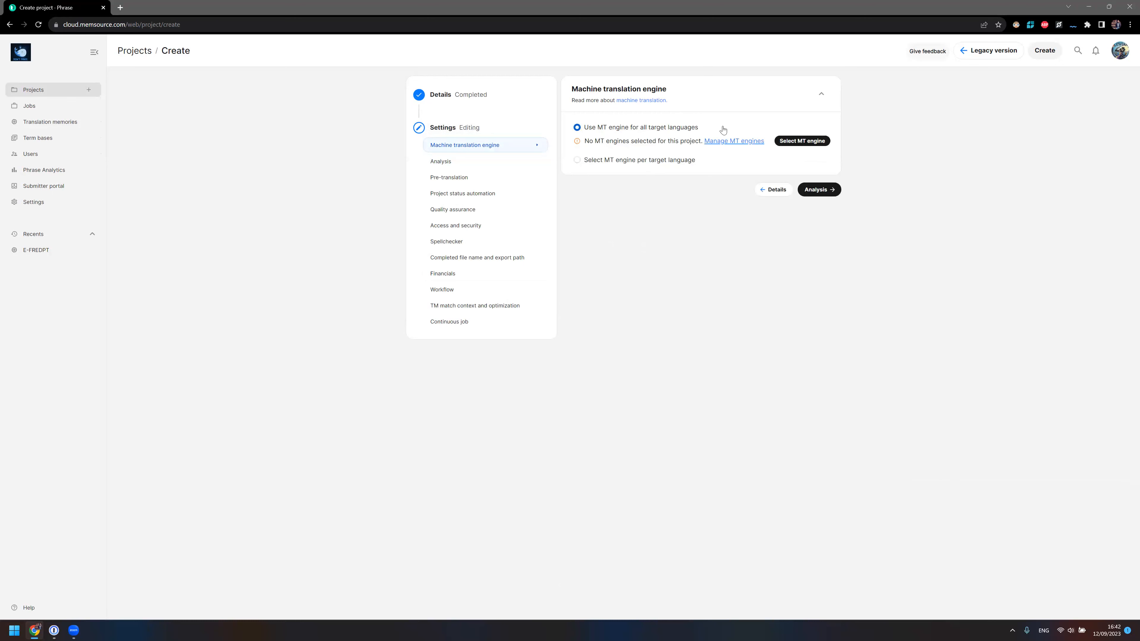
click(811, 145)
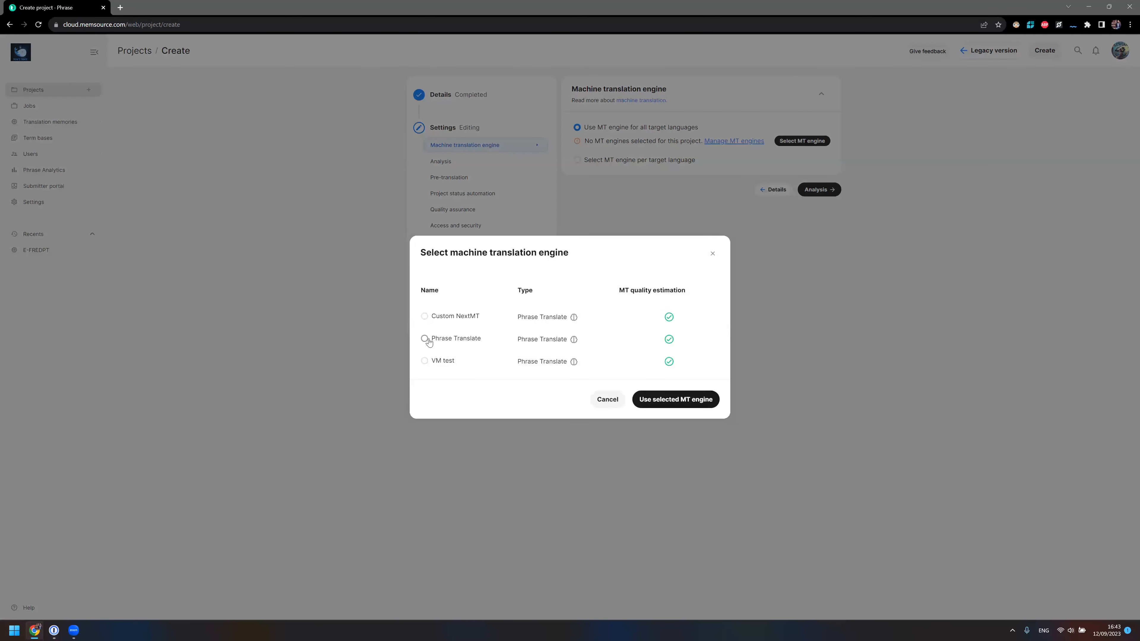
click(424, 339)
click(669, 400)
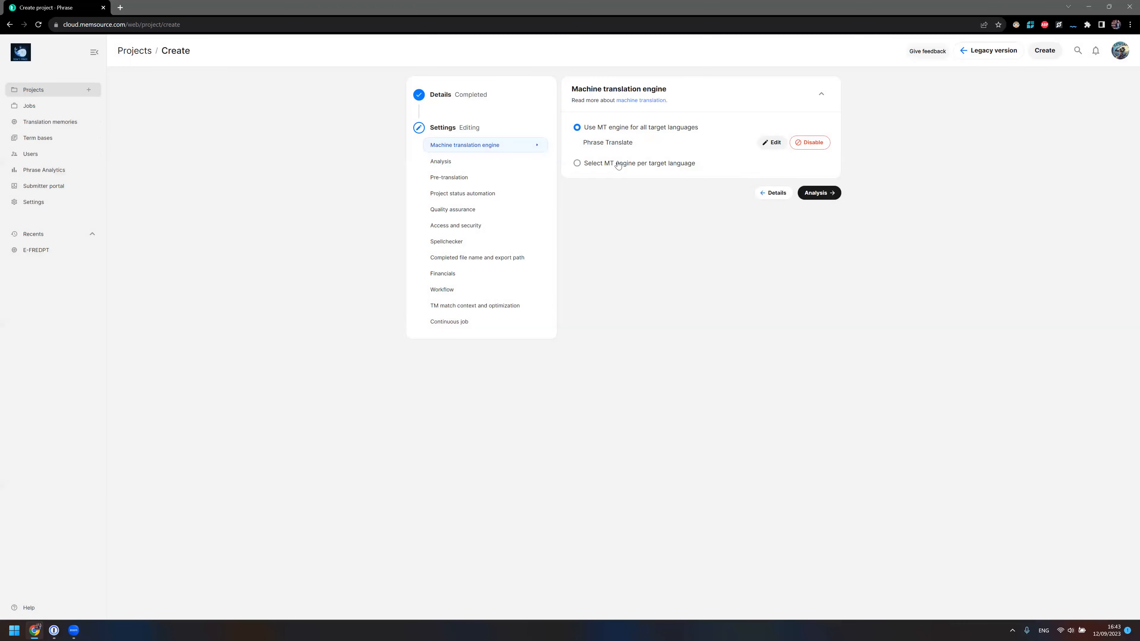
click(592, 165)
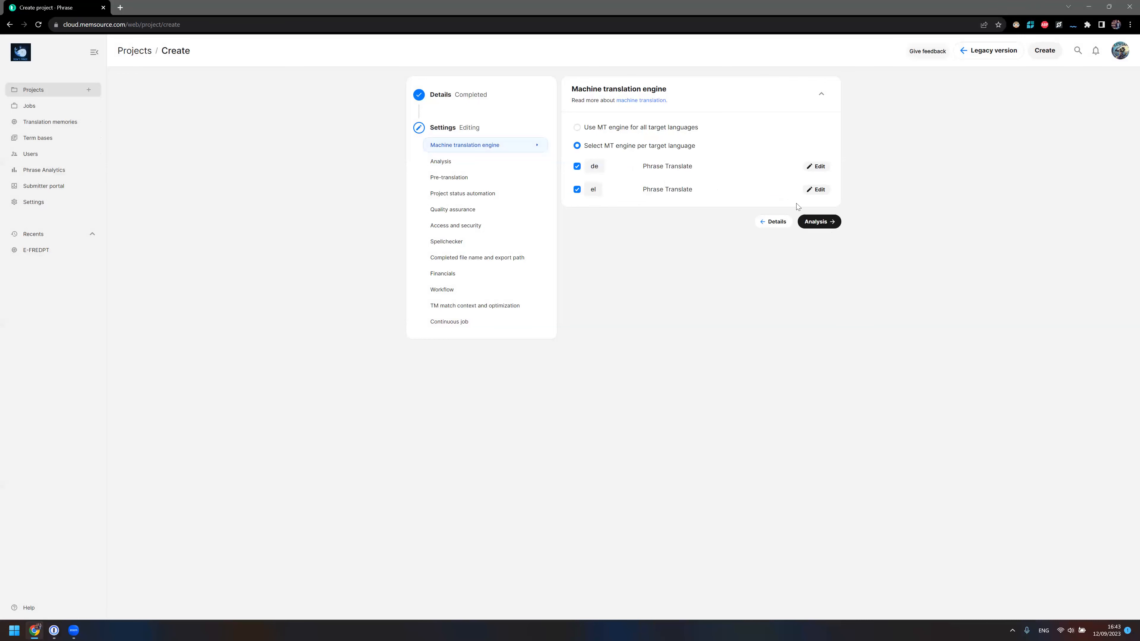
Open the analysis settings and view the available analysis types, keeping the Default type.
click(819, 221)
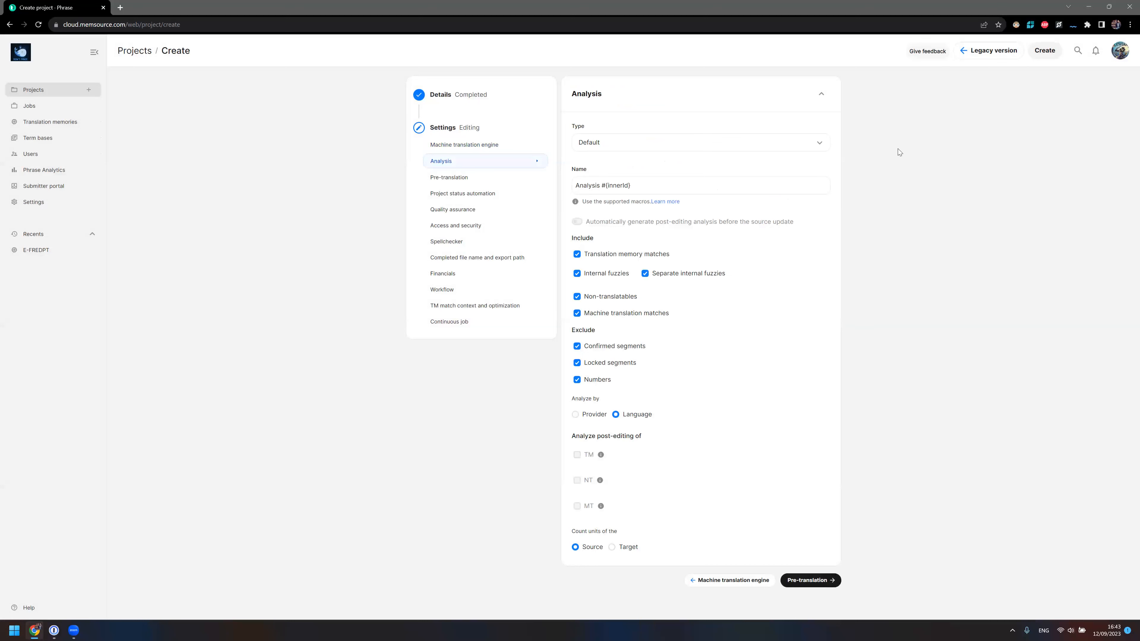
click(818, 148)
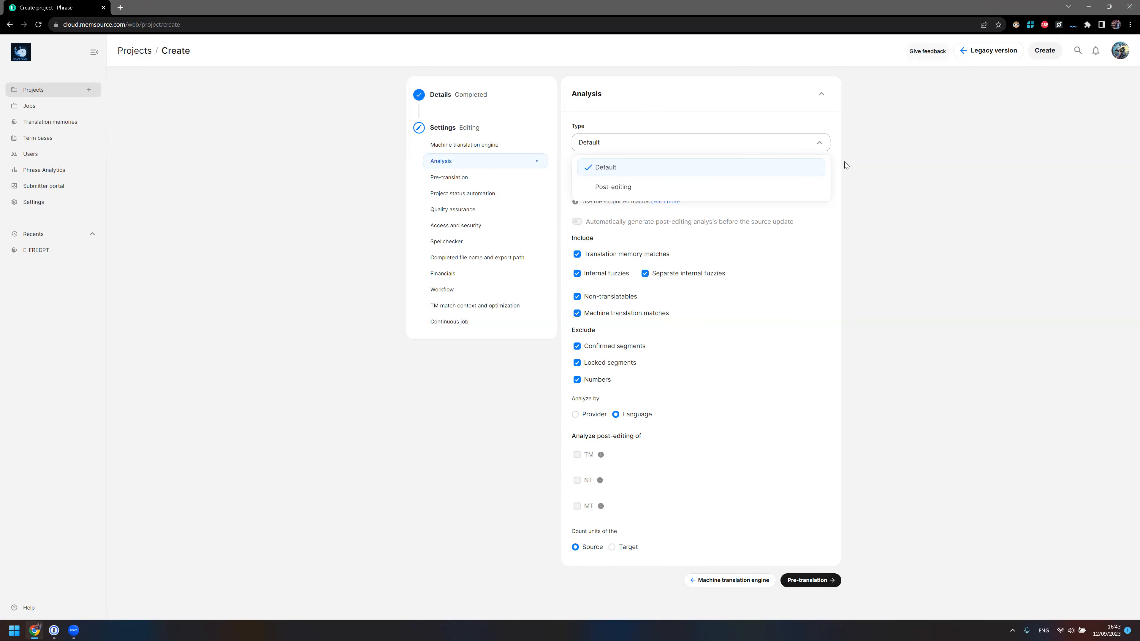
click(852, 172)
click(603, 184)
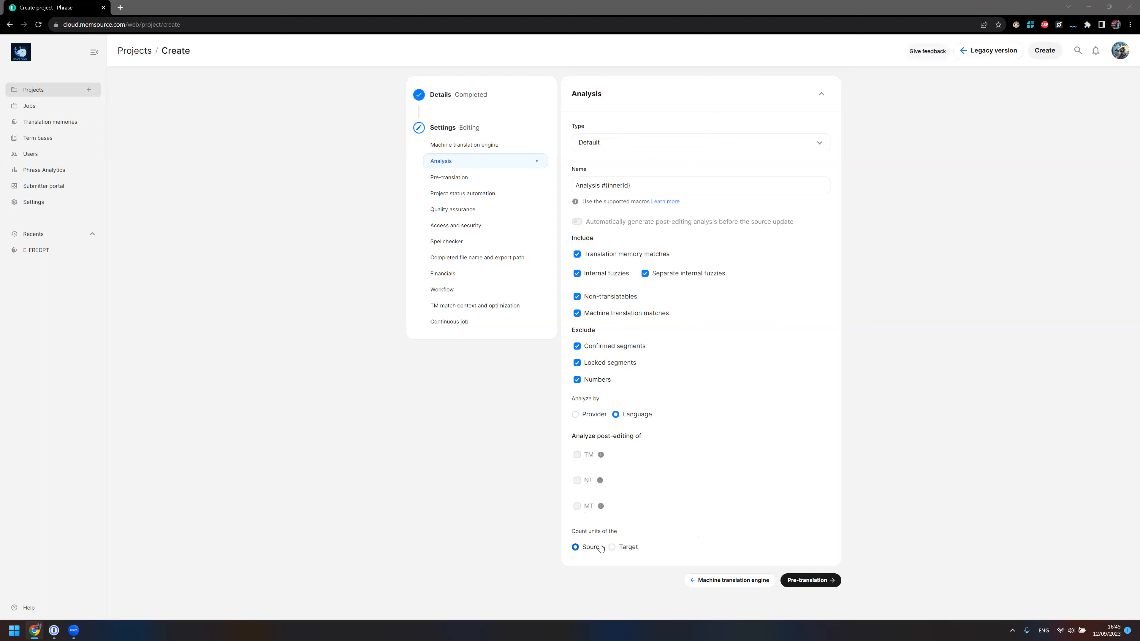
In the pre-translation settings, set jobs to completed once pre-translated and the project to completed once all jobs are pre-translated.
click(816, 587)
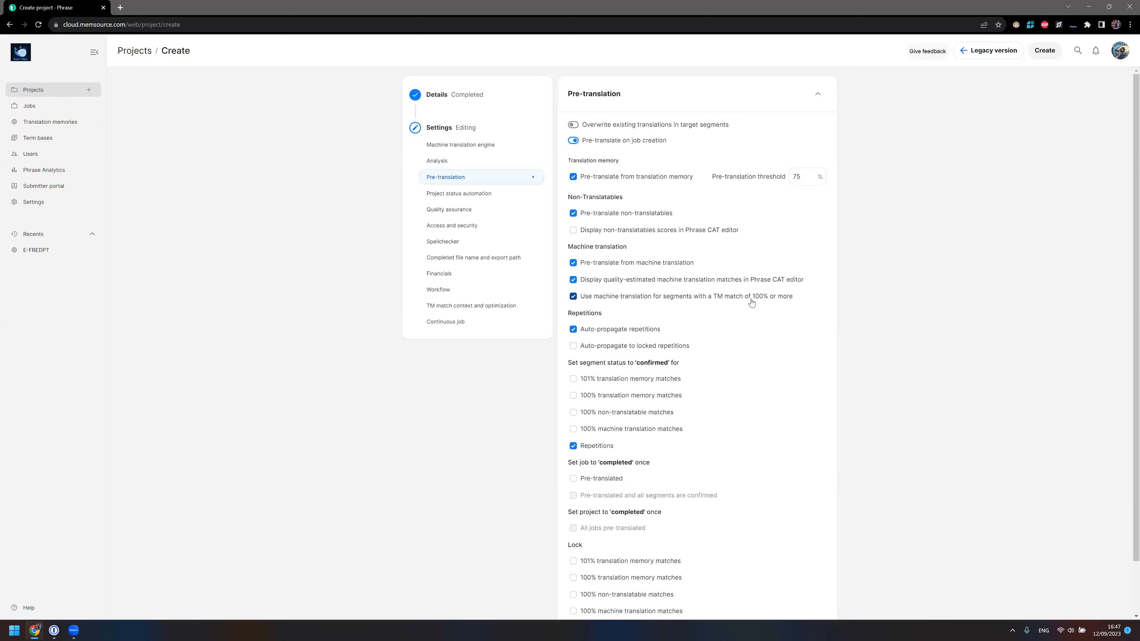
scroll(567, 263, down, 1)
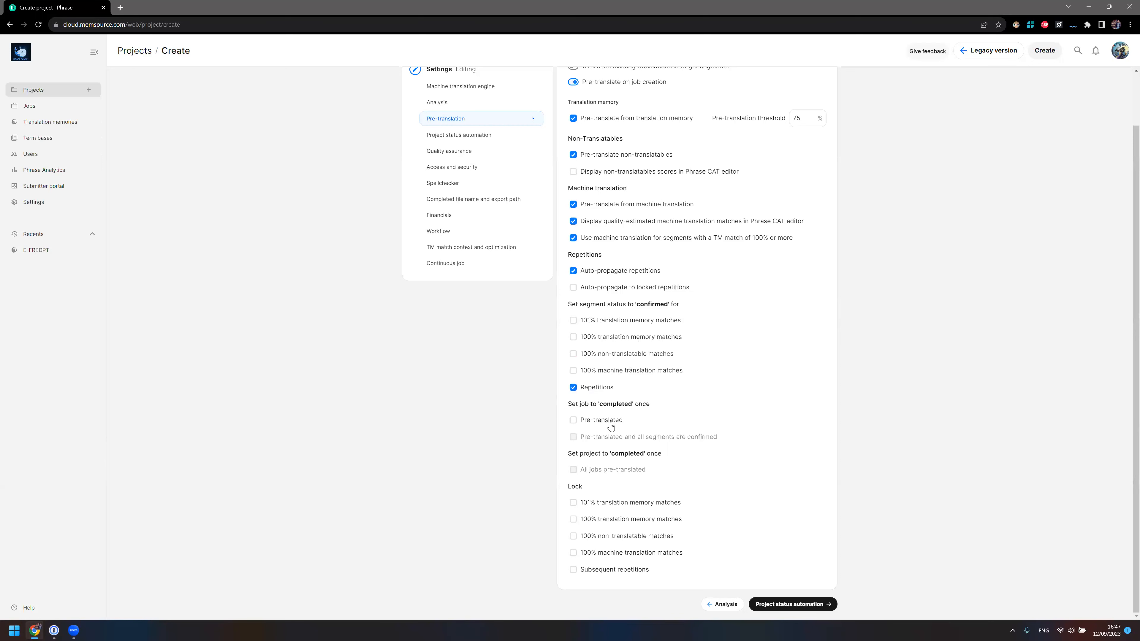
click(592, 421)
click(583, 473)
Review the settings for project status automation, quality assurance including custom checks, and access and security.
click(793, 606)
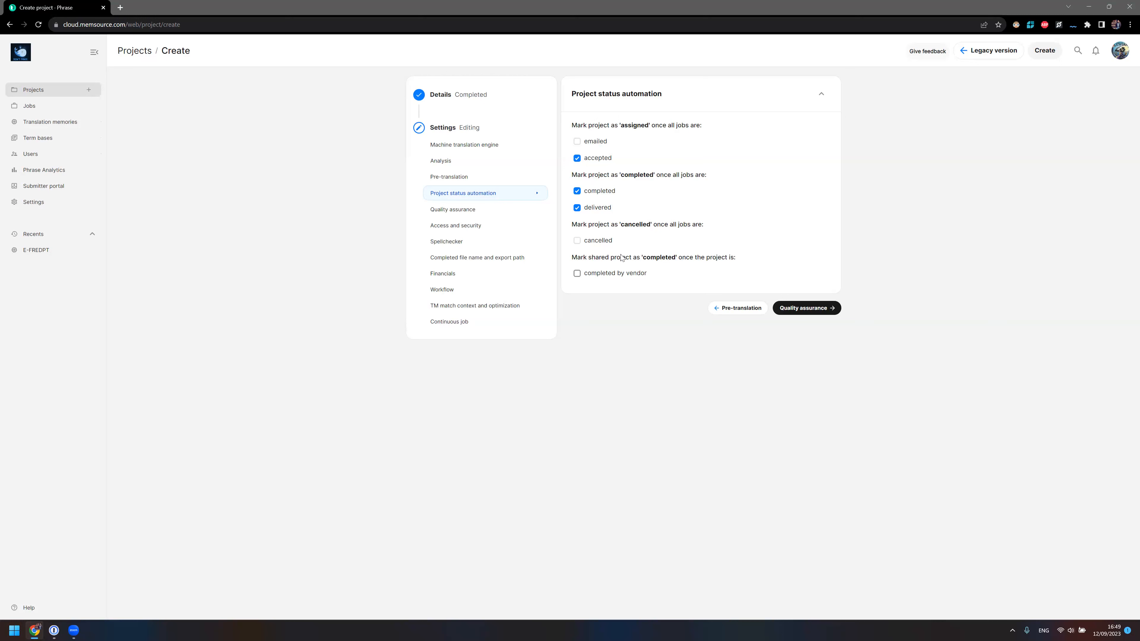
click(806, 310)
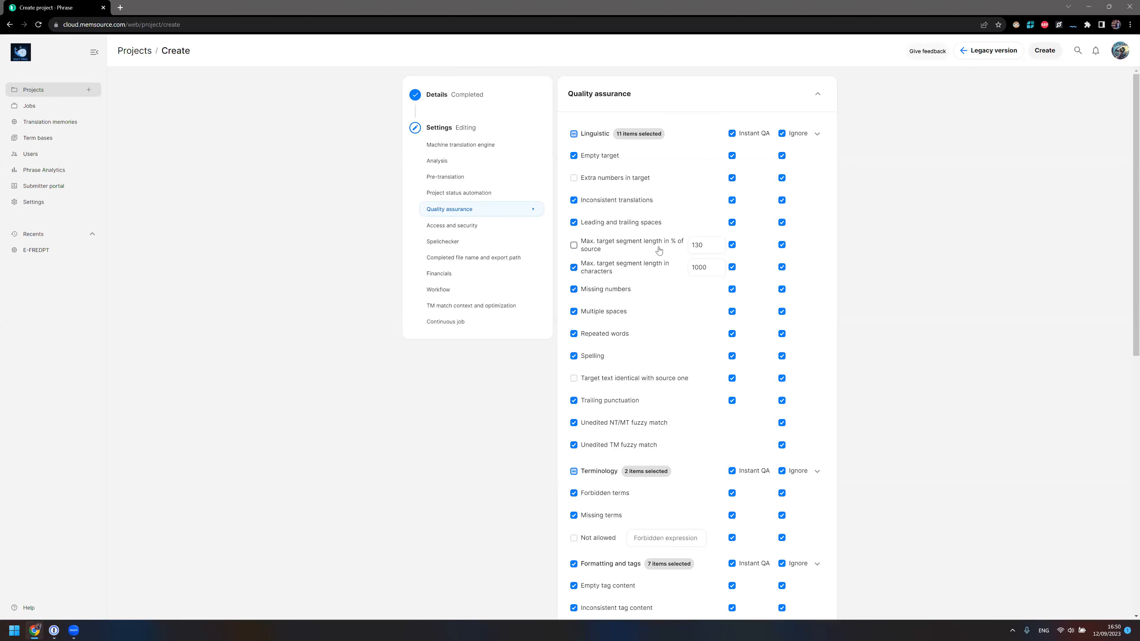
scroll(655, 286, down, 1)
scroll(655, 287, down, 5)
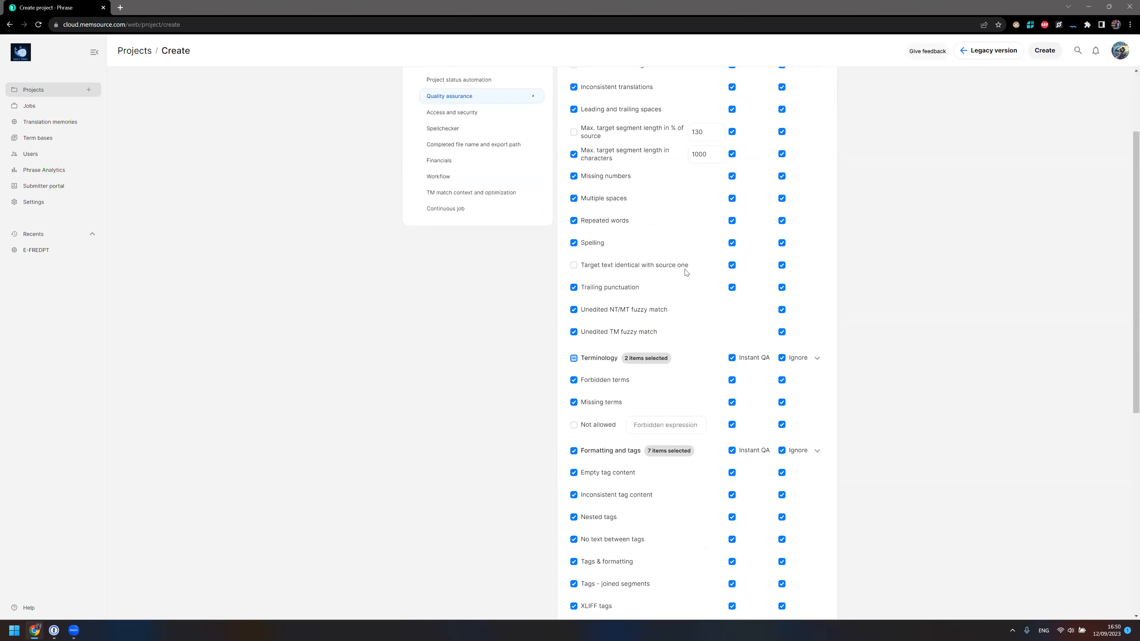
scroll(679, 230, down, 5)
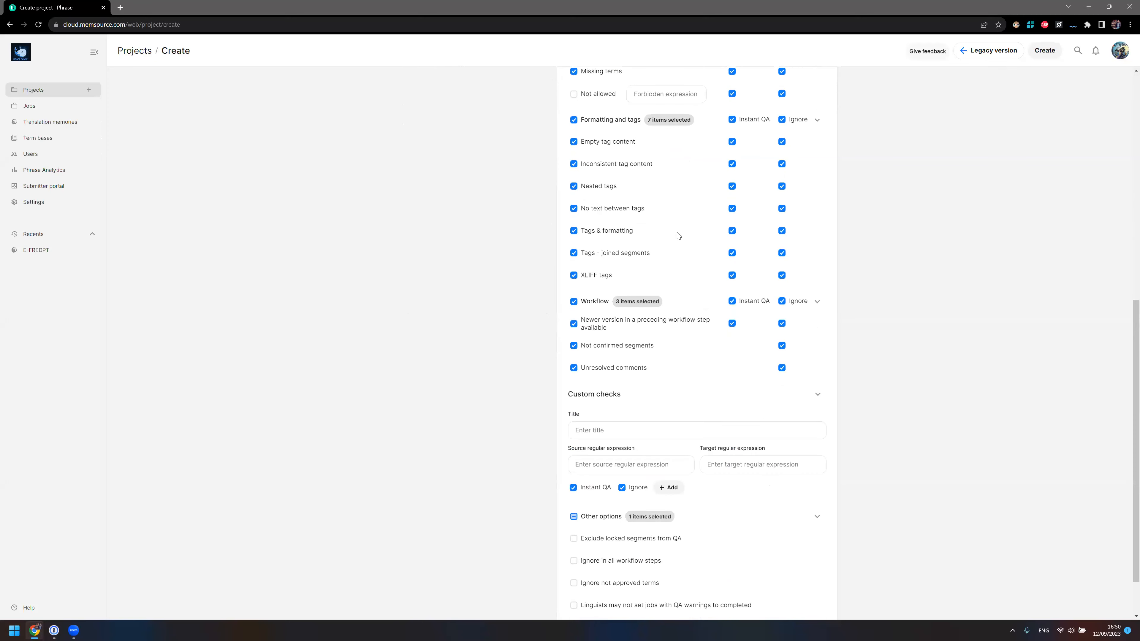
click(608, 371)
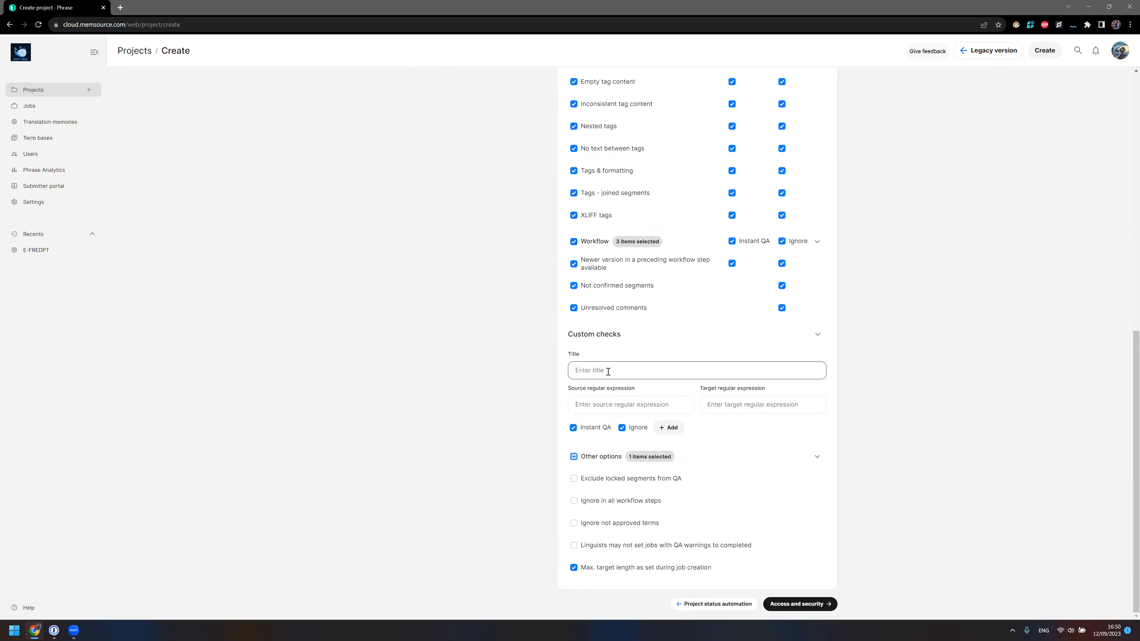
click(594, 405)
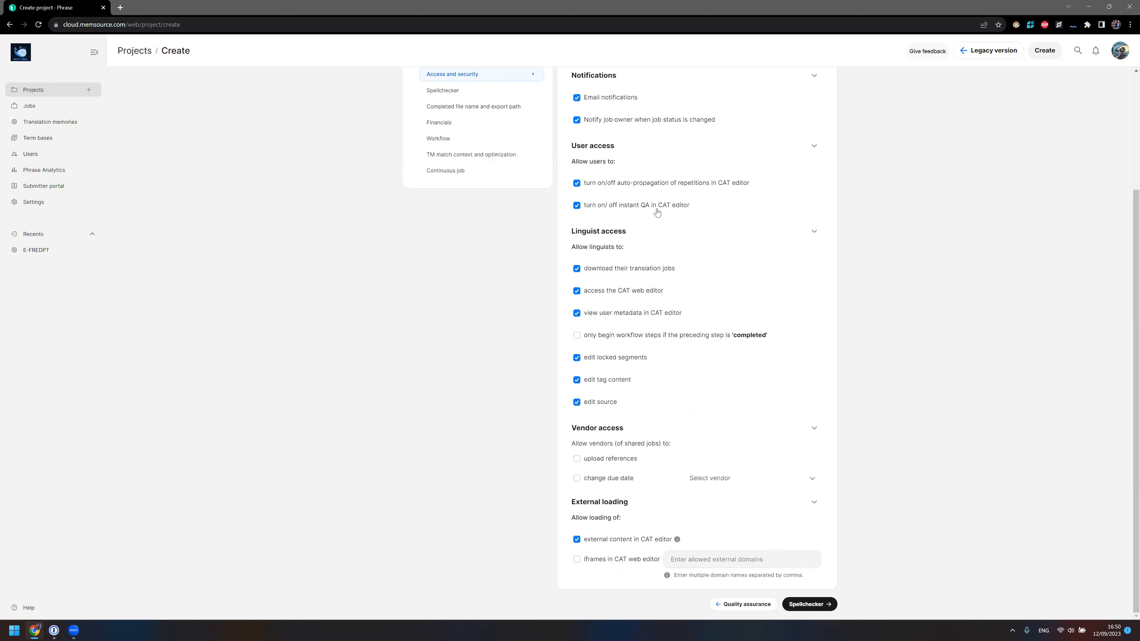
scroll(657, 213, up, 2)
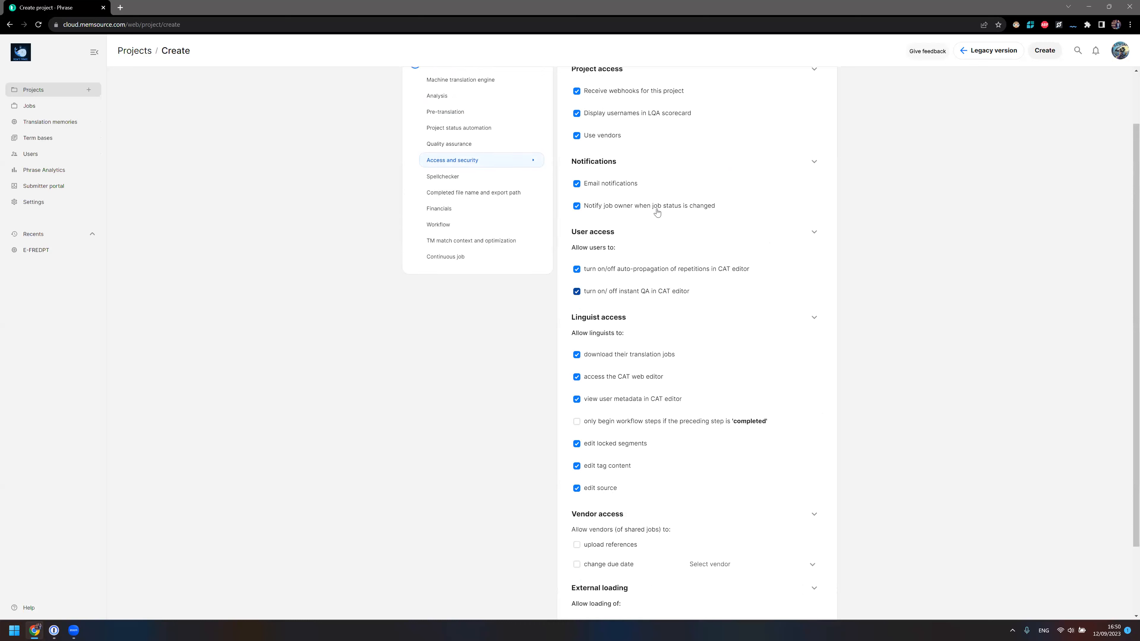
Review the access and security settings, covering project, user, linguist and vendor access as well as notifications and external loading.
scroll(657, 212, up, 2)
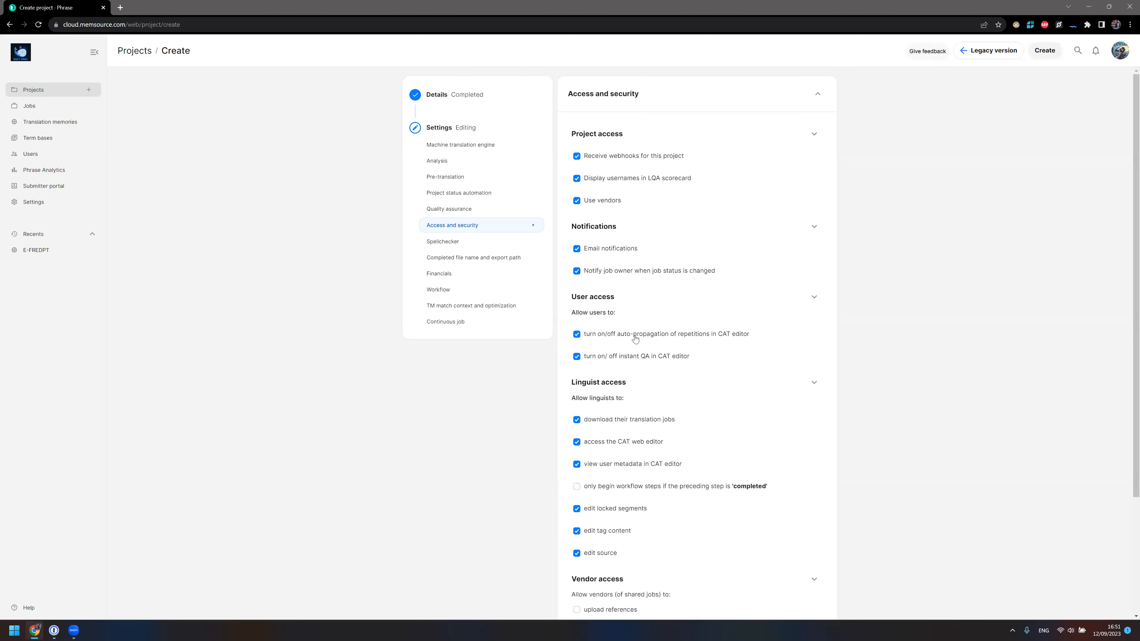
scroll(584, 252, down, 2)
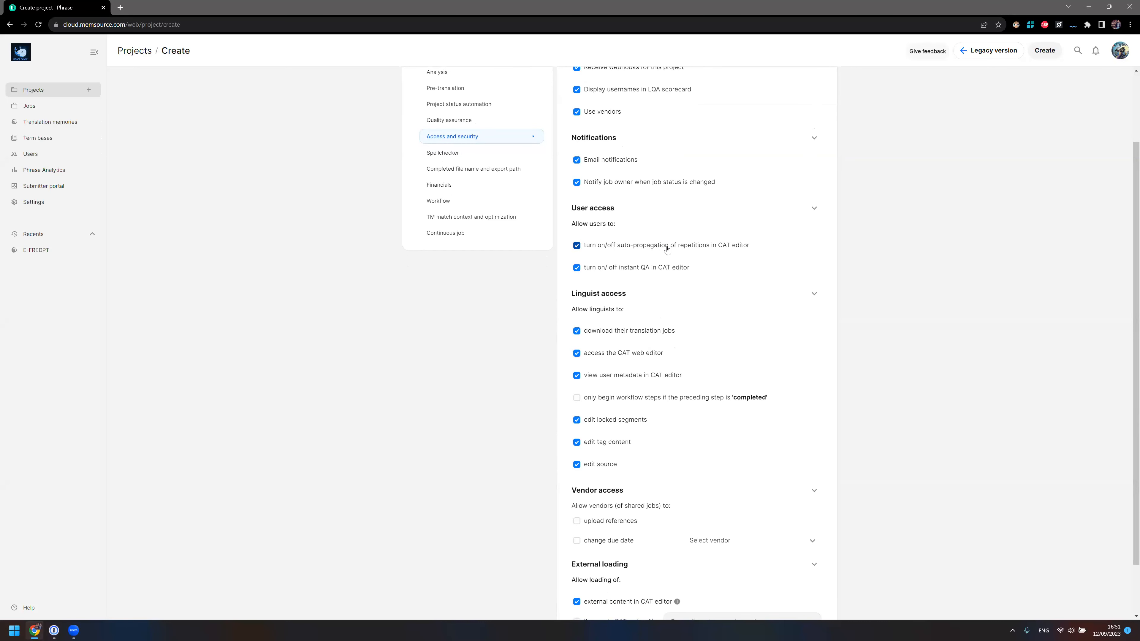
click(610, 269)
click(610, 268)
scroll(639, 296, down, 1)
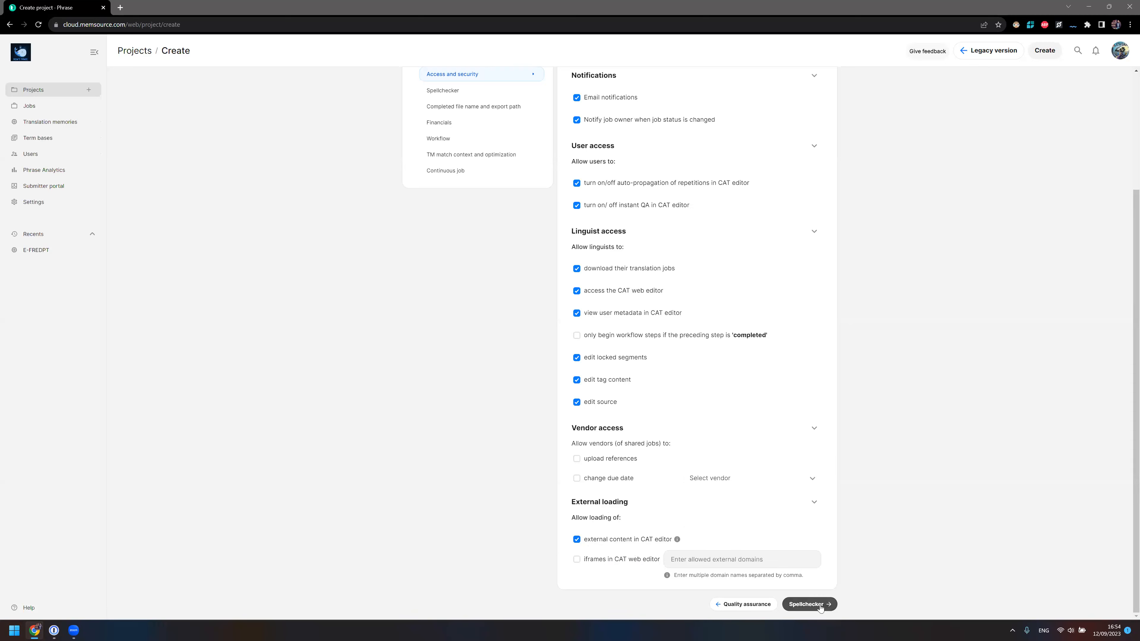
Review the spellchecker options and the naming rules for completed files, and open the financial settings.
click(807, 605)
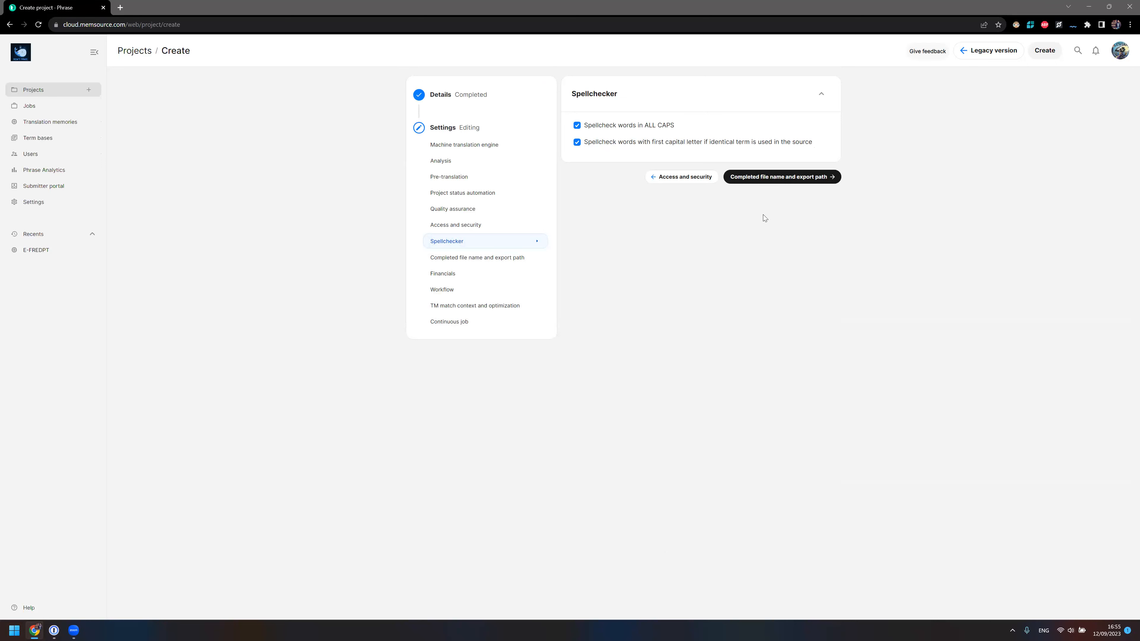
click(797, 177)
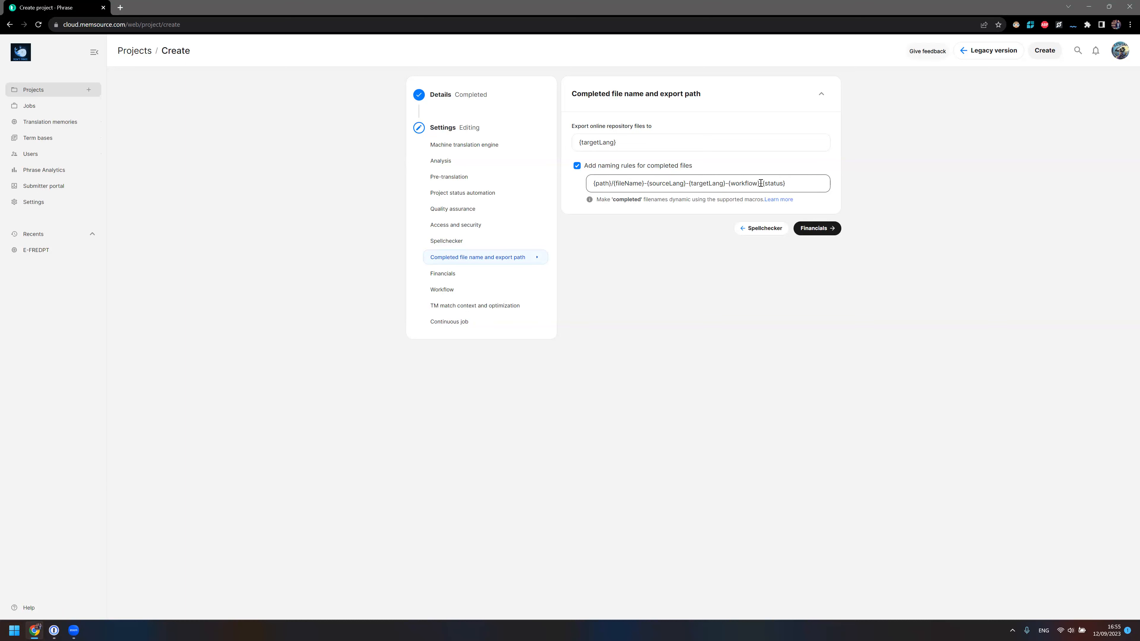
click(815, 230)
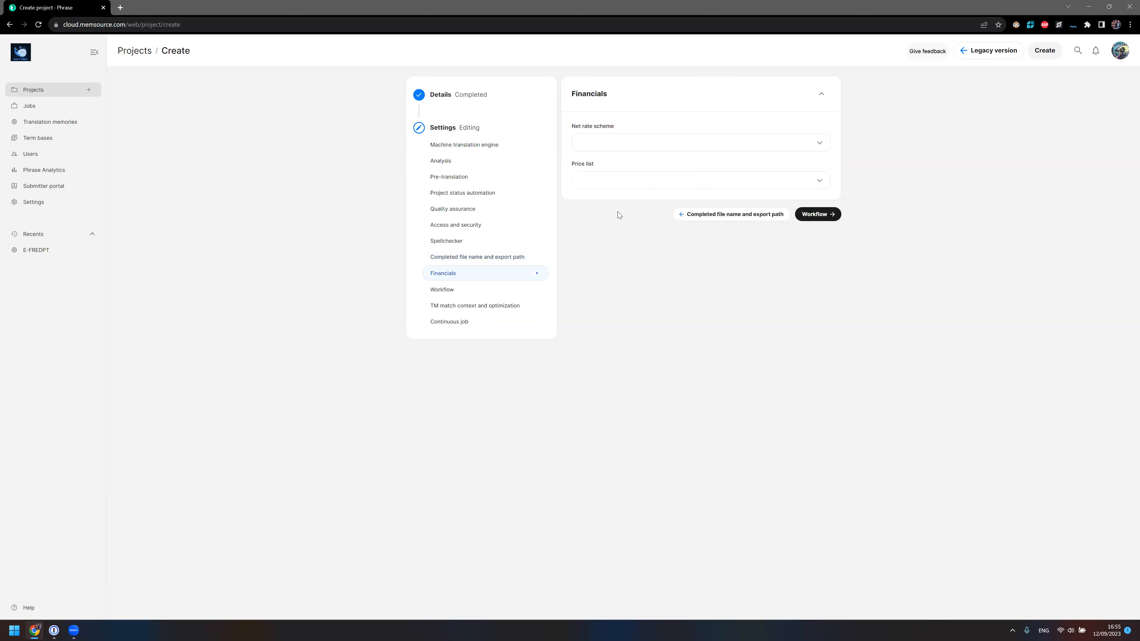
View the available net rate schemes and price lists for the project without selecting any.
click(621, 144)
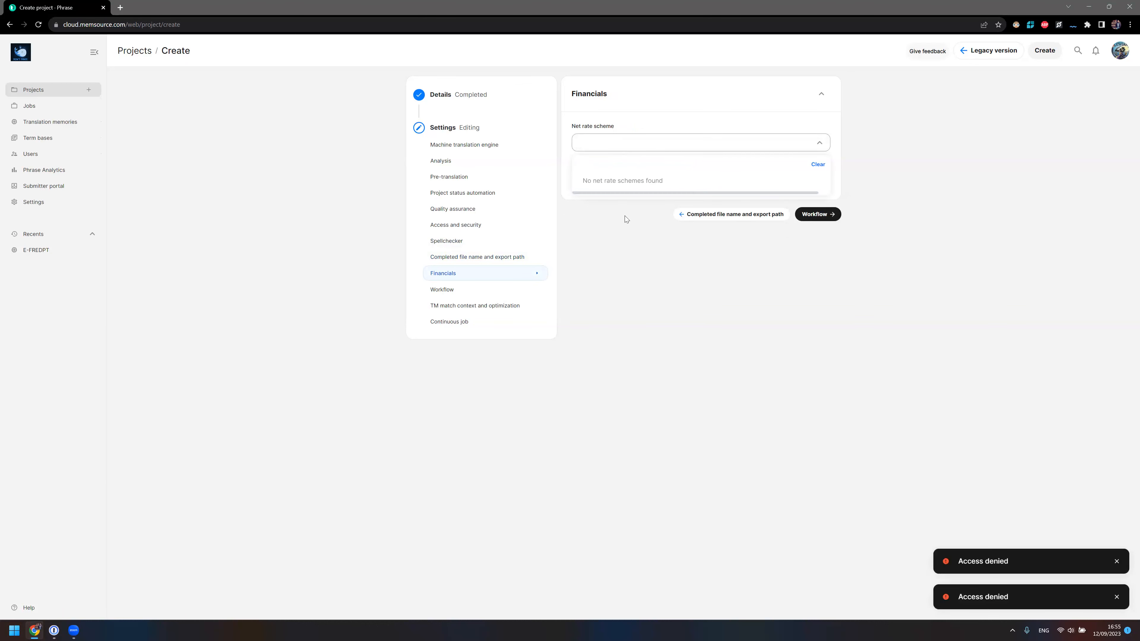
click(626, 219)
click(638, 182)
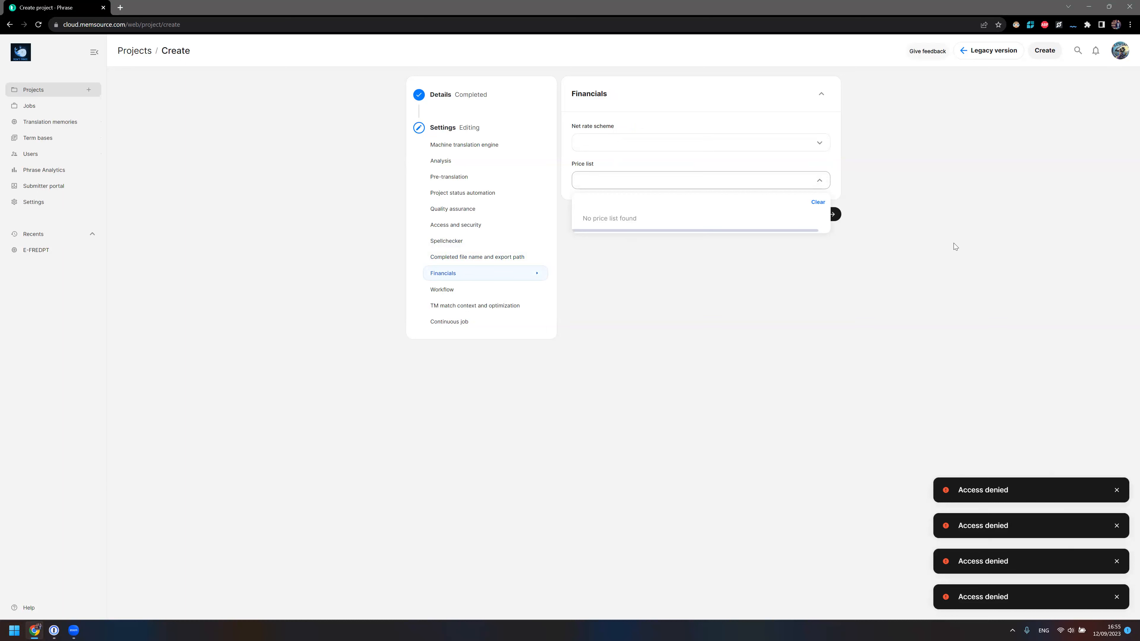
click(813, 264)
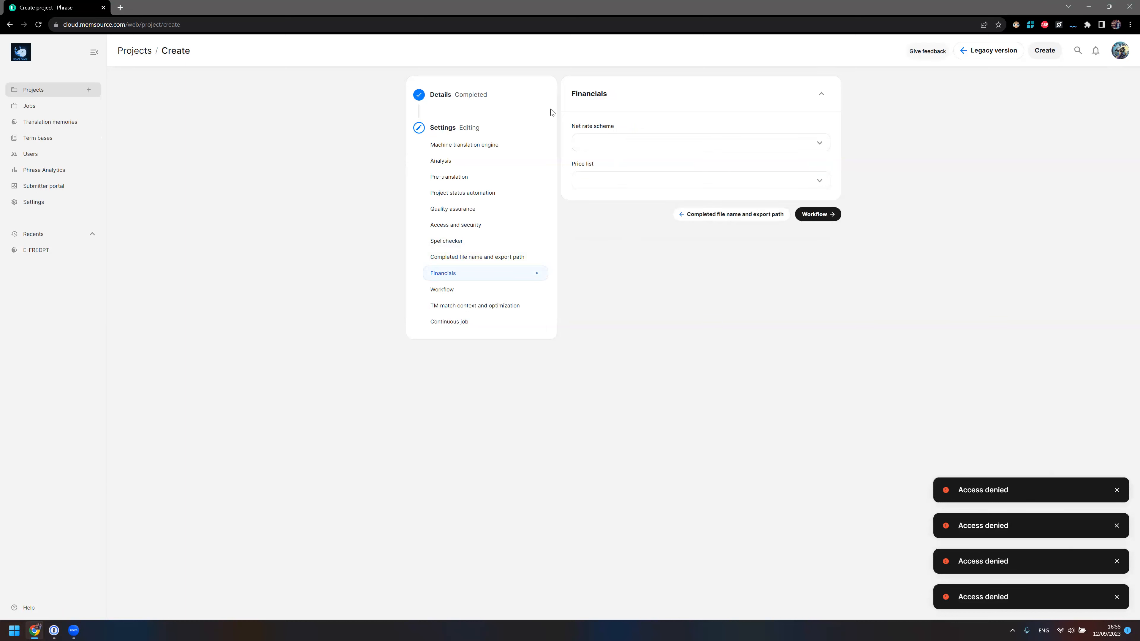
Select the workflow steps Translation, Revision, Quality assessment and demo step, with VM test #1 as the LQA profile.
click(824, 215)
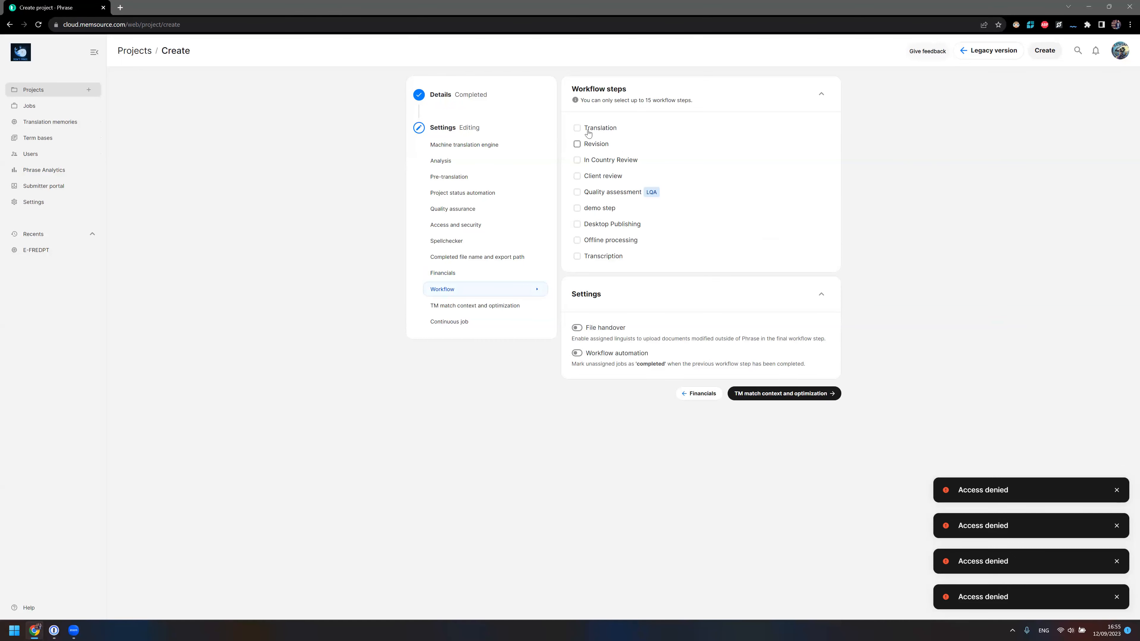
click(577, 128)
click(576, 145)
click(577, 192)
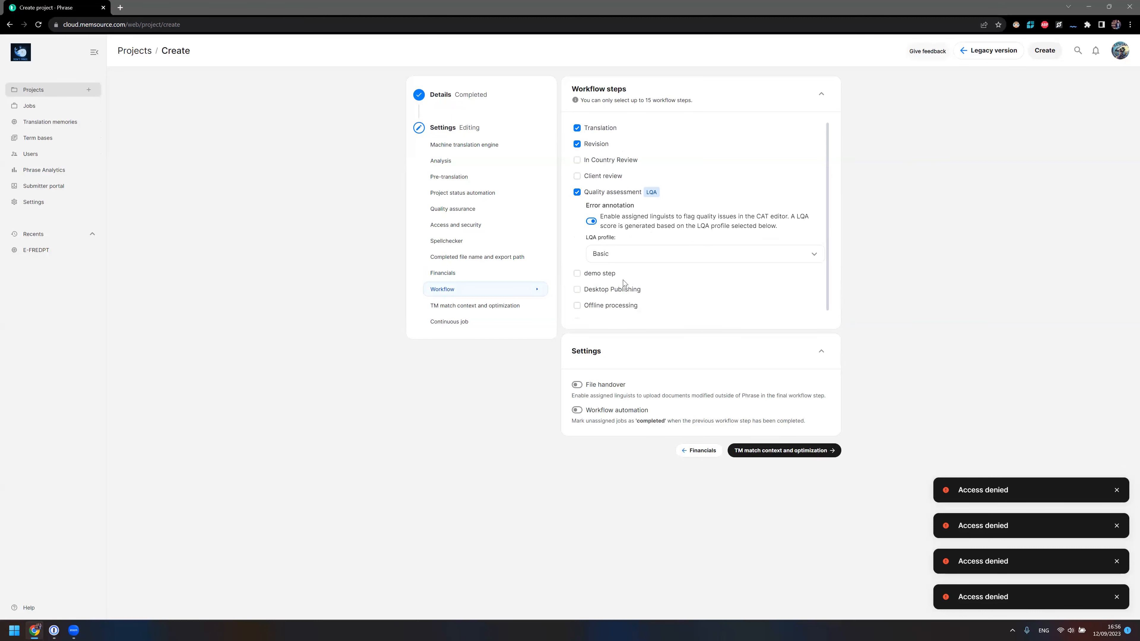
click(591, 274)
click(609, 254)
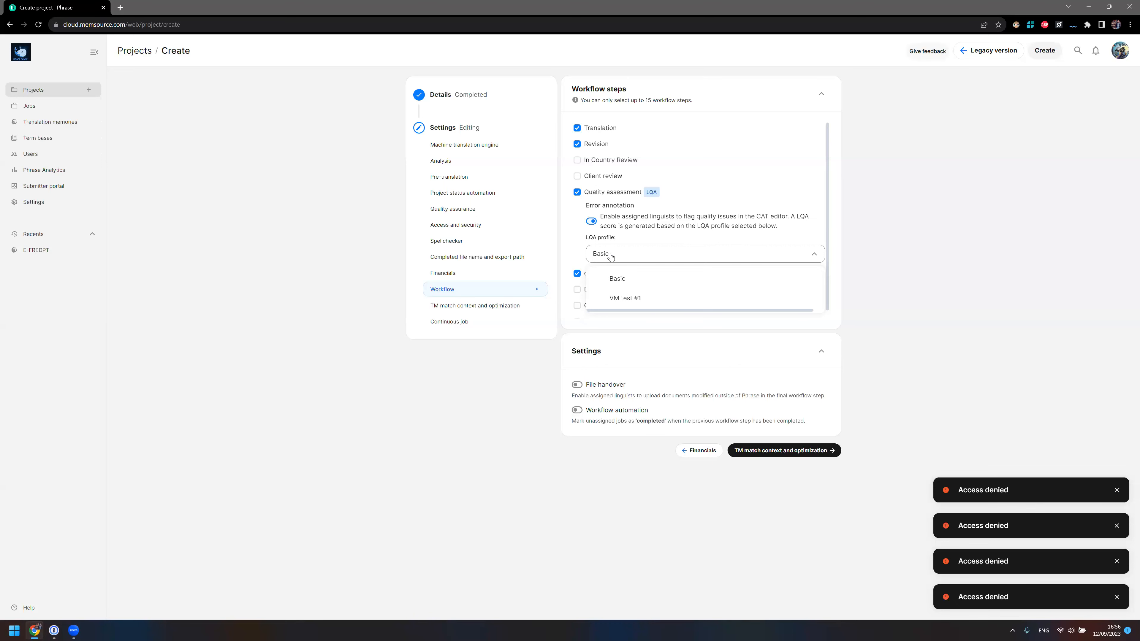
click(638, 298)
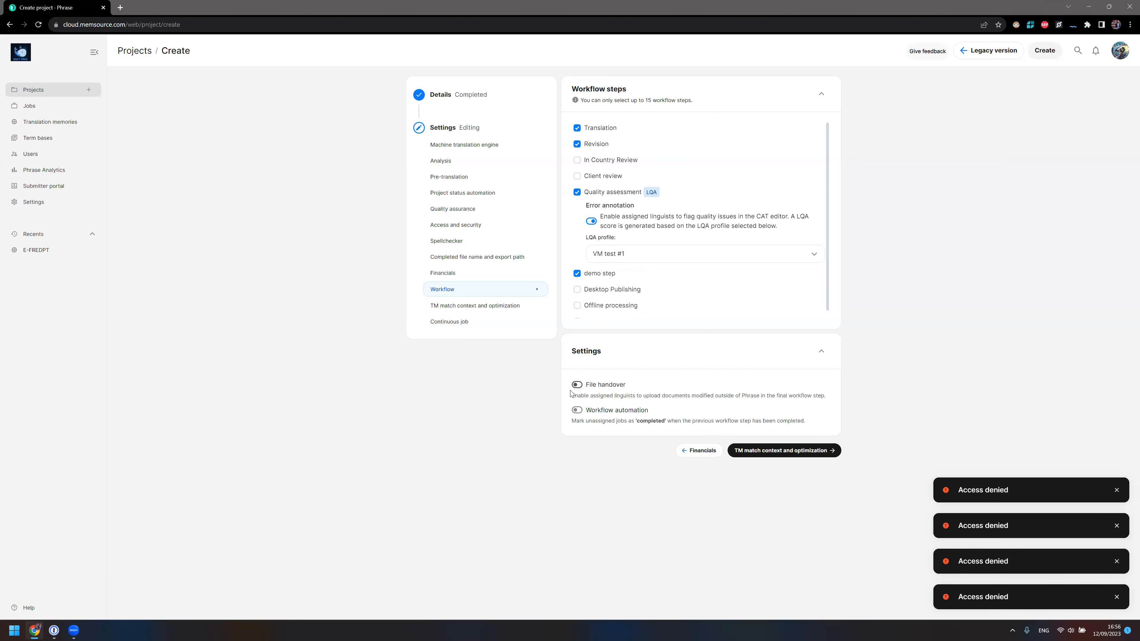
Enable file handover and workflow automation, and open the TM match context and optimization settings.
click(587, 389)
click(577, 411)
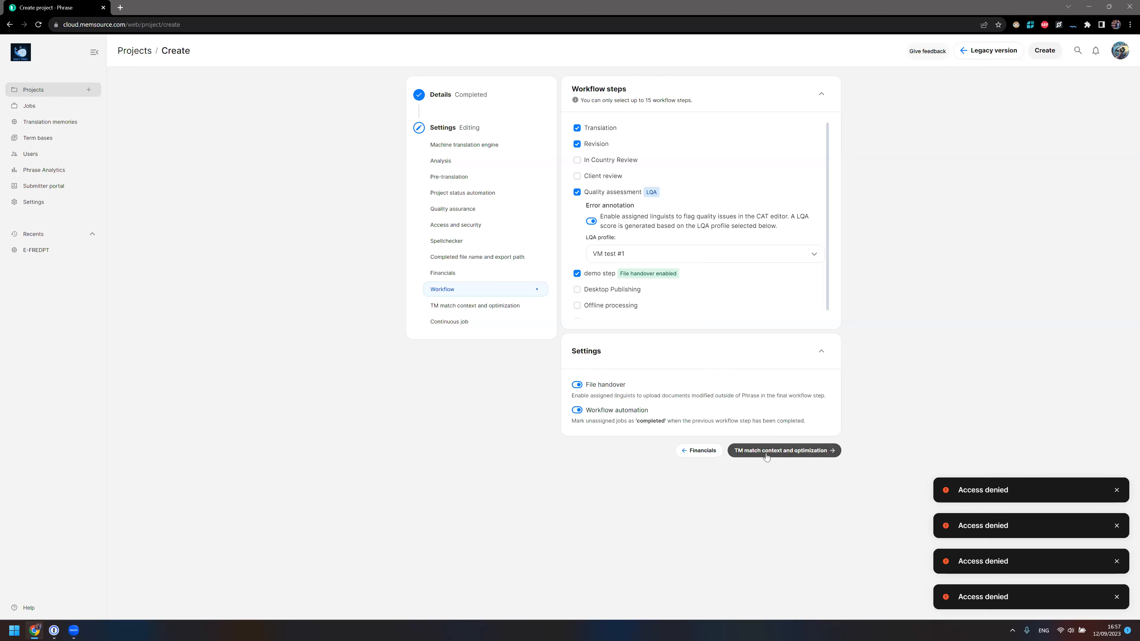
click(790, 455)
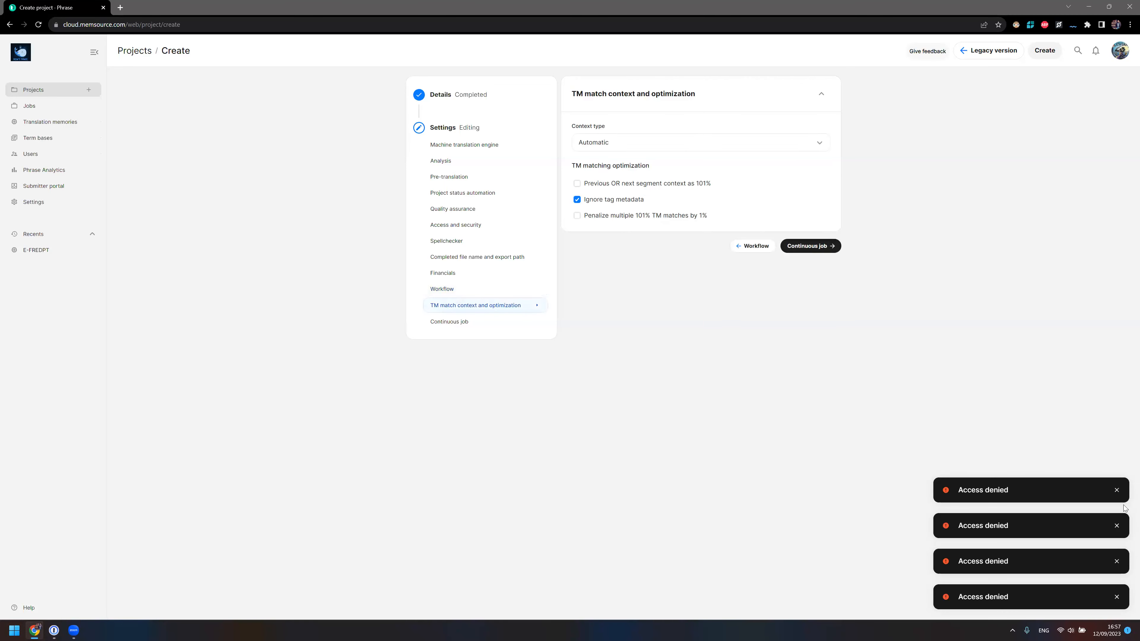
Dismiss all the access-denied notifications.
click(1116, 489)
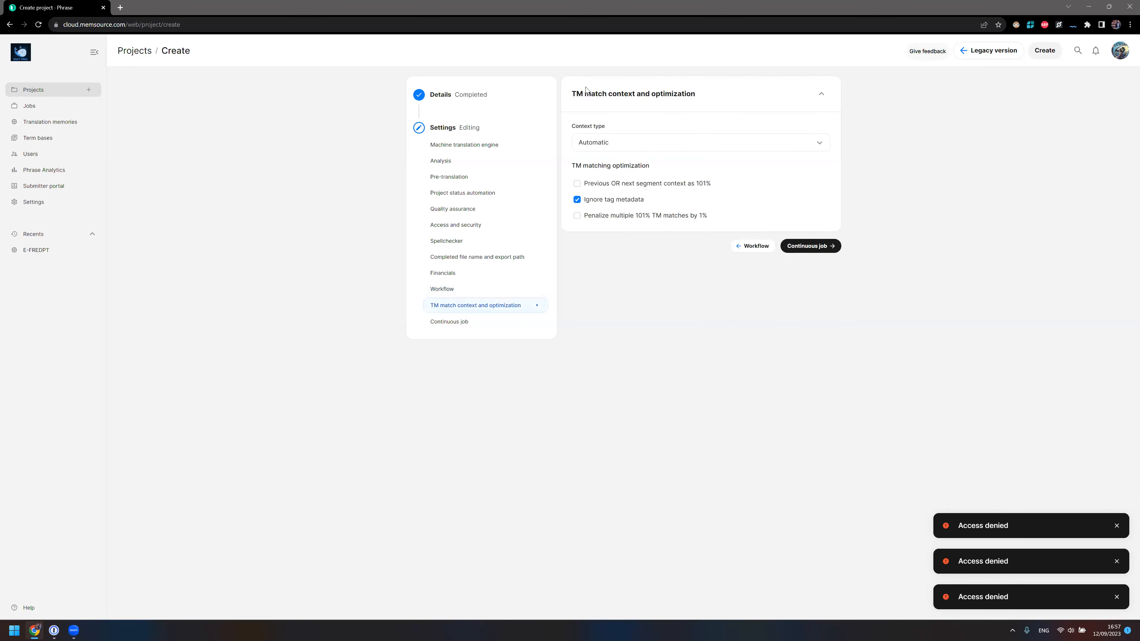
click(1117, 527)
click(1116, 561)
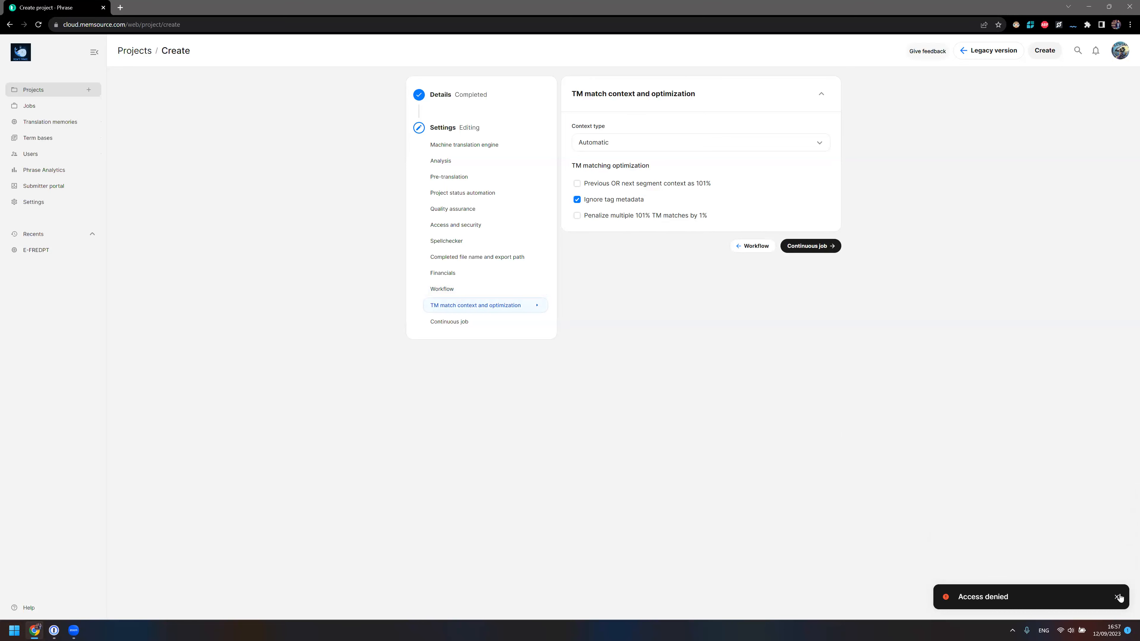
click(1116, 596)
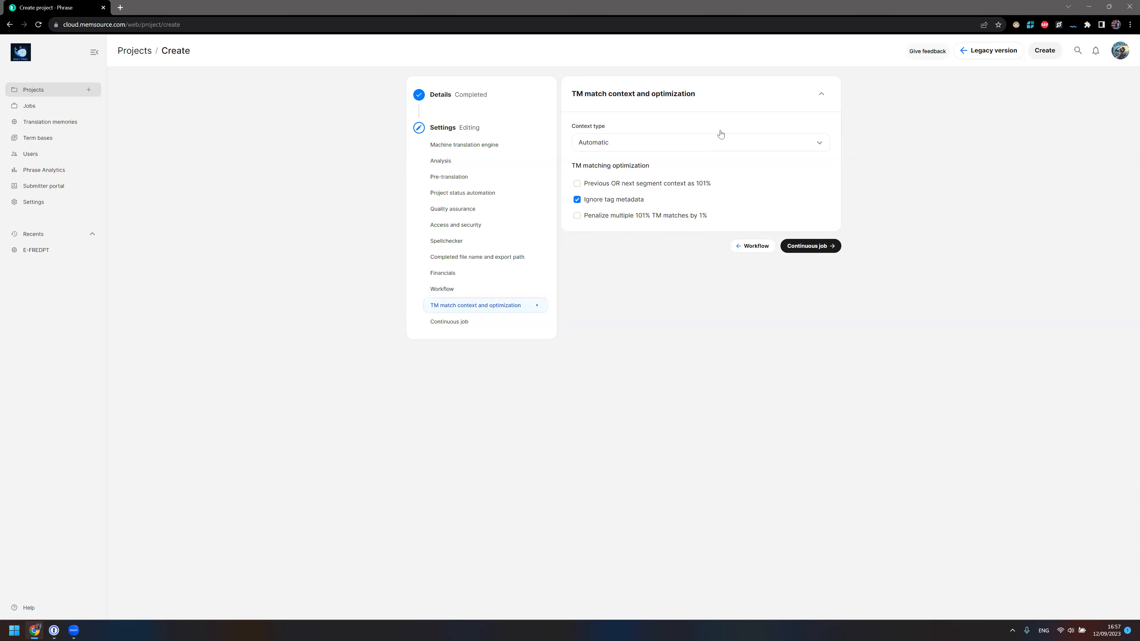
View the TM context types, keeping Automatic, and open the continuous job settings.
click(650, 145)
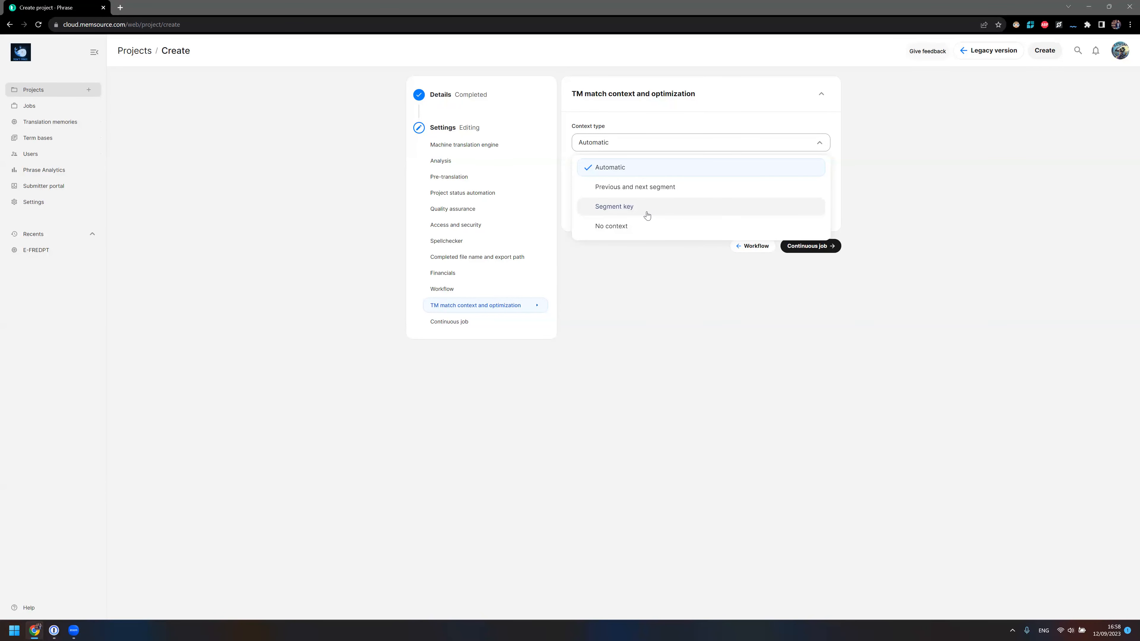
click(655, 169)
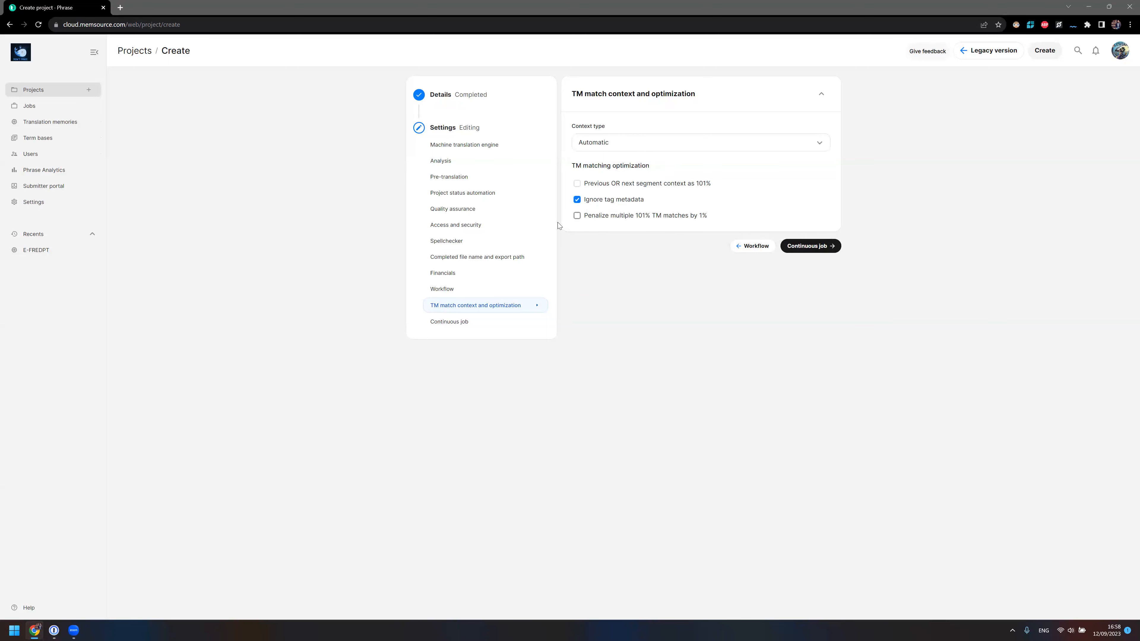
click(587, 185)
click(471, 323)
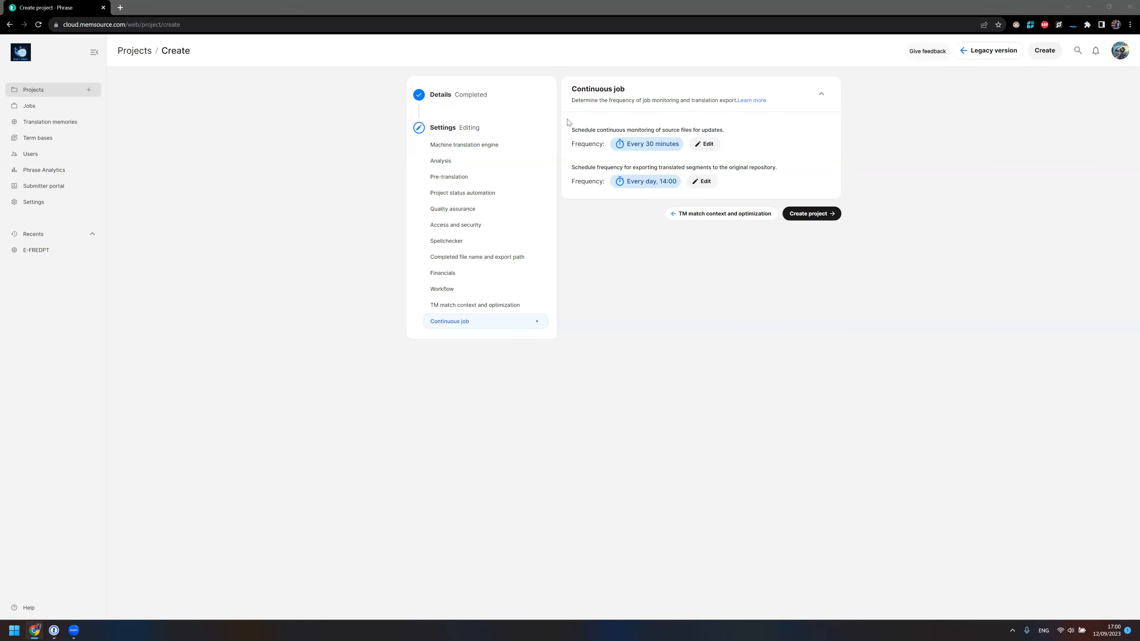
Return to the project details and apply the Raw MT template.
click(474, 103)
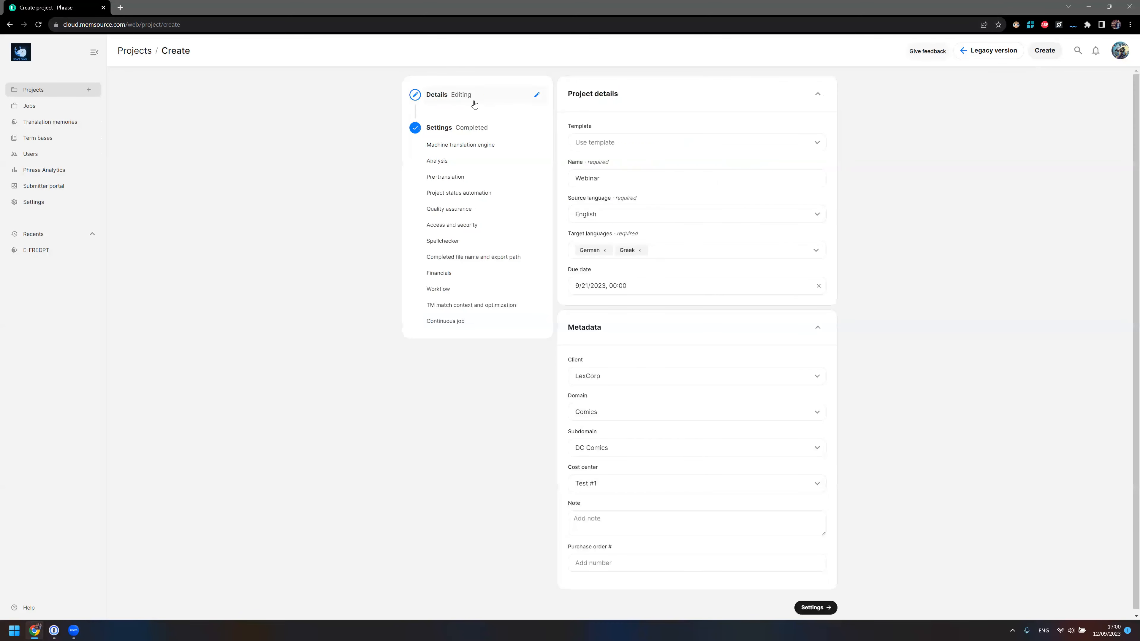
click(642, 144)
scroll(649, 239, down, 5)
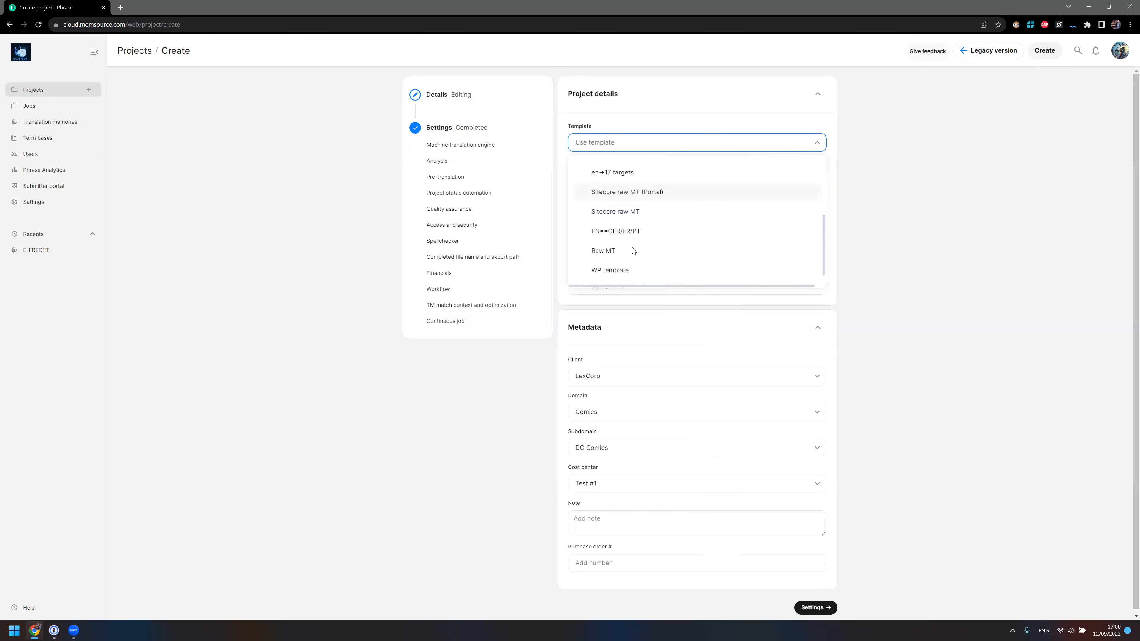
click(971, 248)
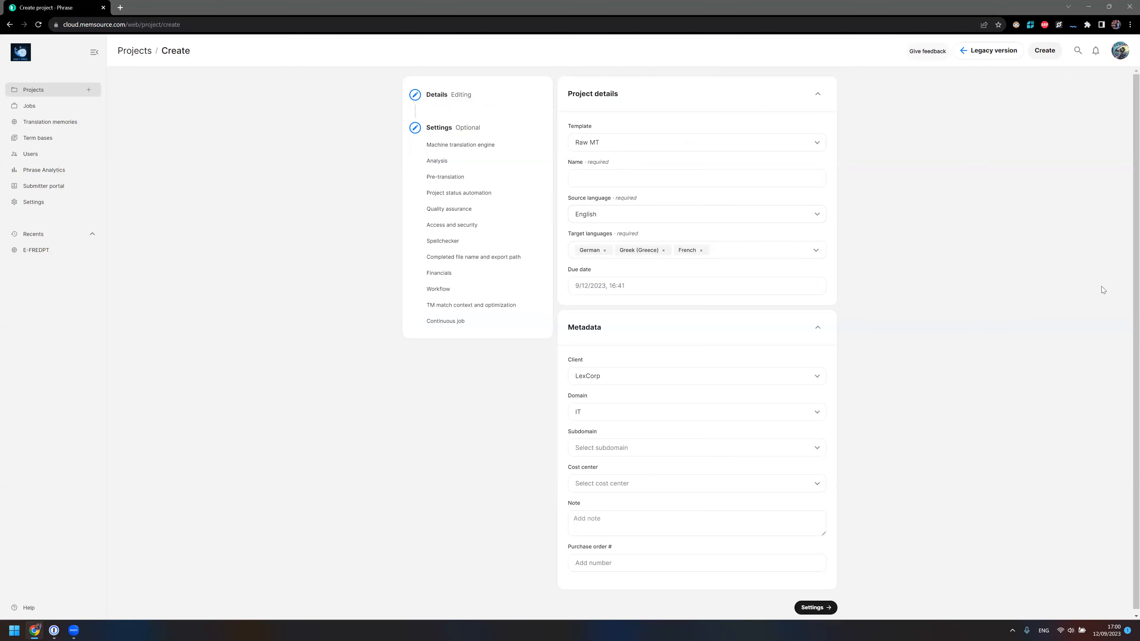
Name the template-based project Webinar and create it.
click(1045, 51)
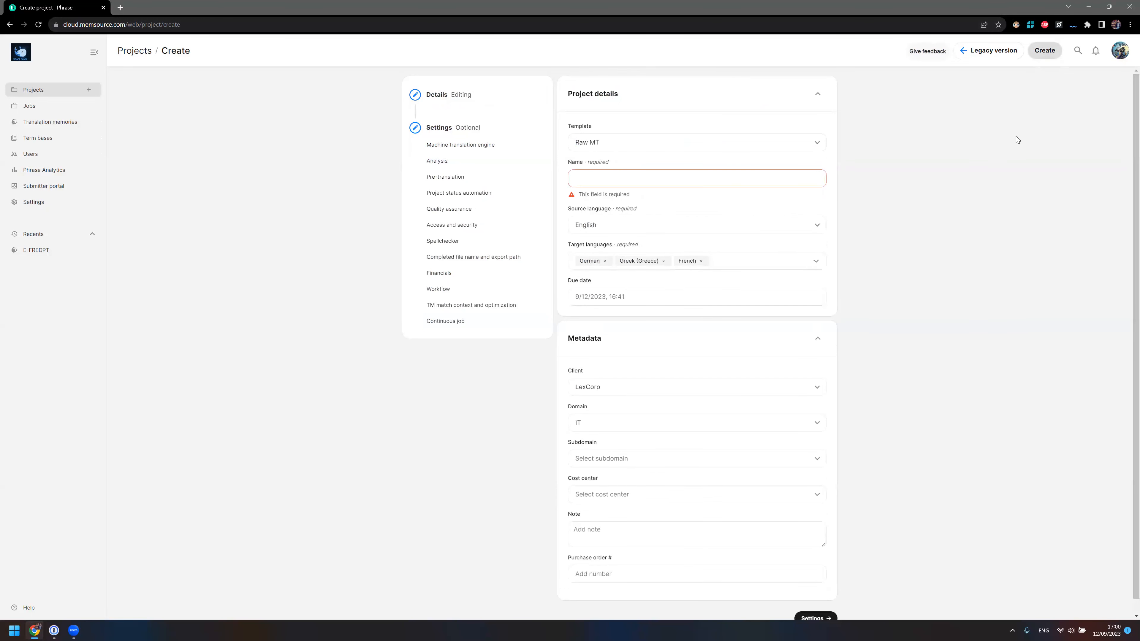
click(666, 181)
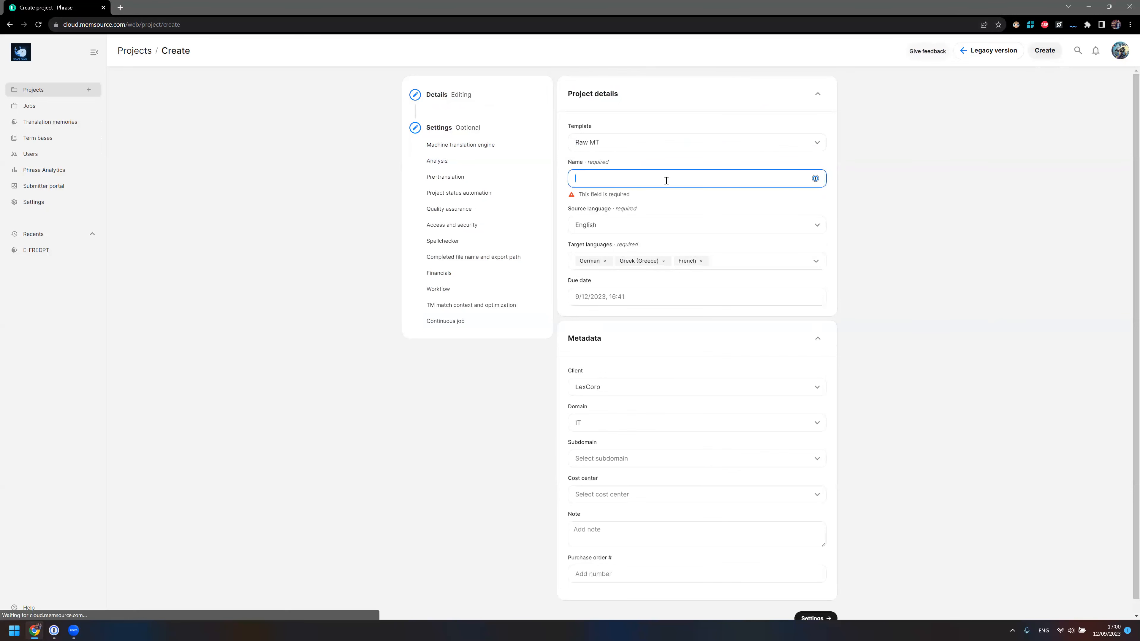
text(Webinar)
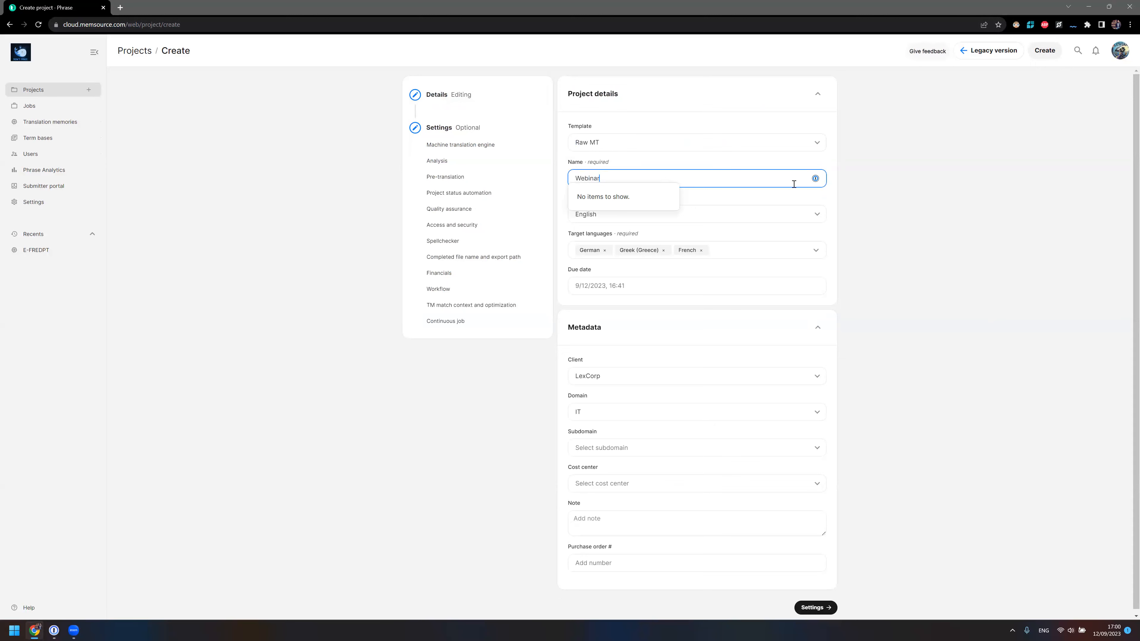
click(954, 192)
click(1040, 54)
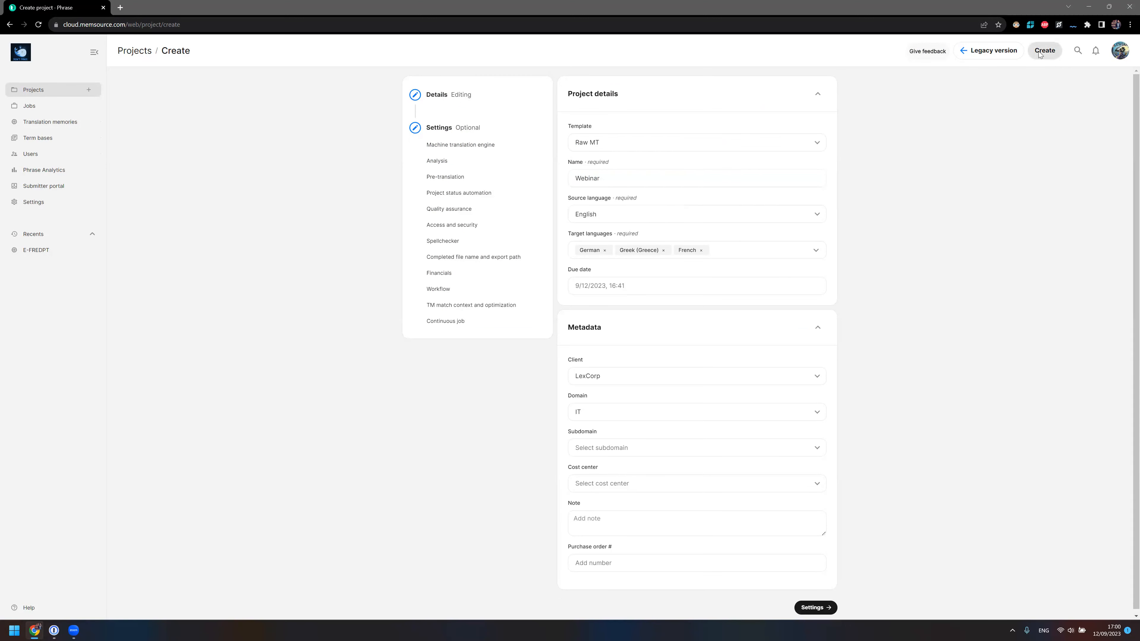
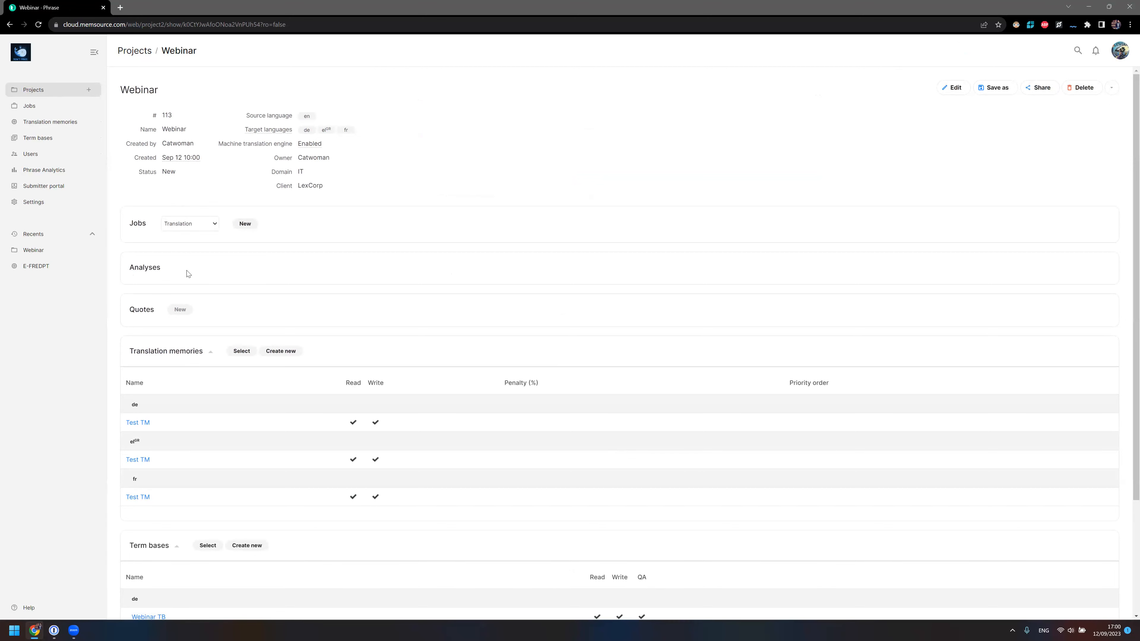
Review the new project's page and view the reference file upload form, closing it without uploading.
scroll(377, 246, down, 1)
scroll(377, 246, down, 3)
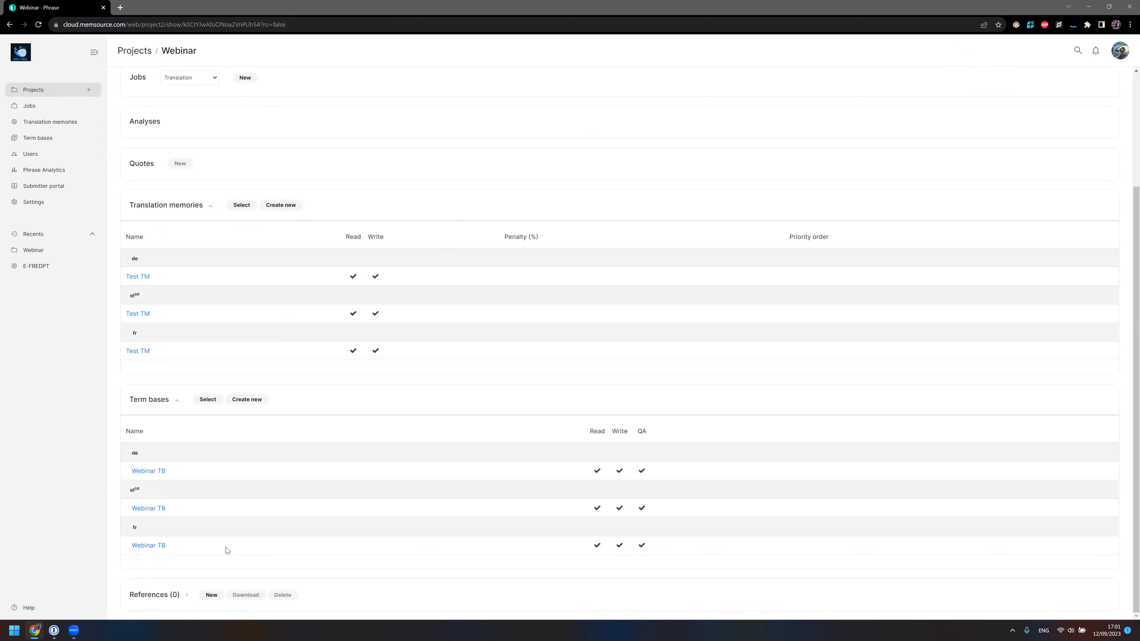
click(211, 595)
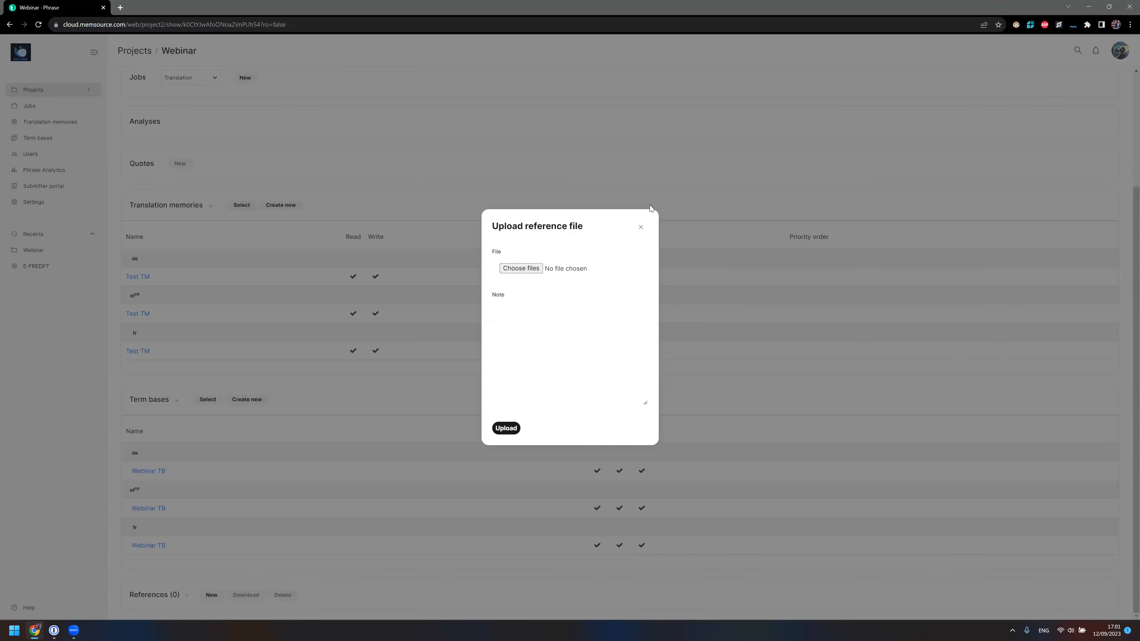
click(641, 228)
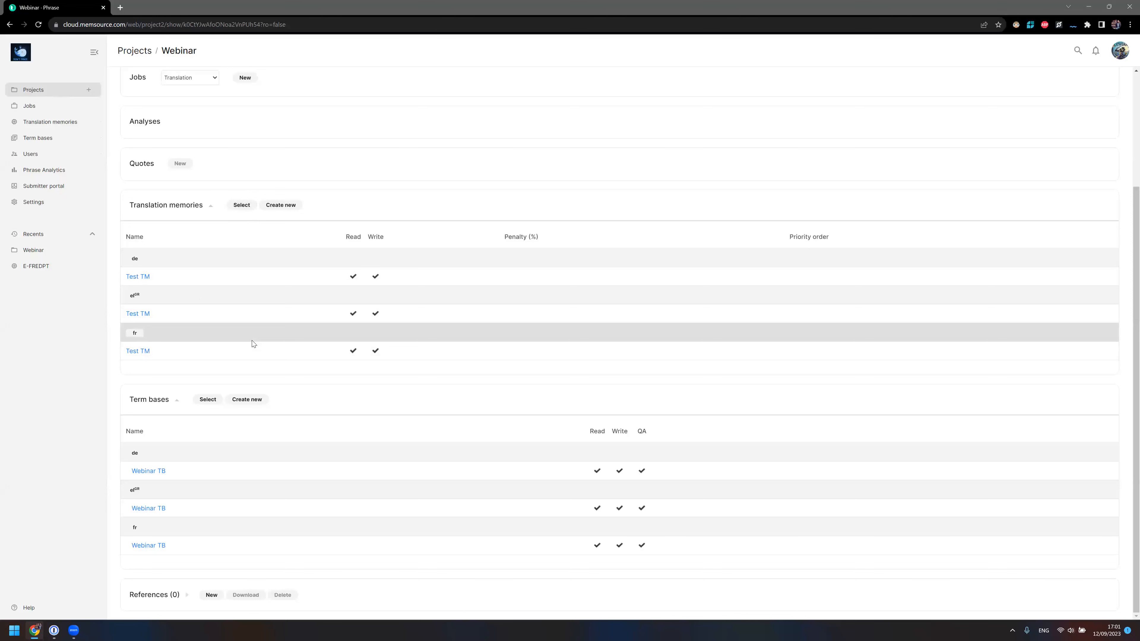
Try adding the E-FREDPT translation memory to the Webinar project for all target languages and all workflow steps.
click(242, 205)
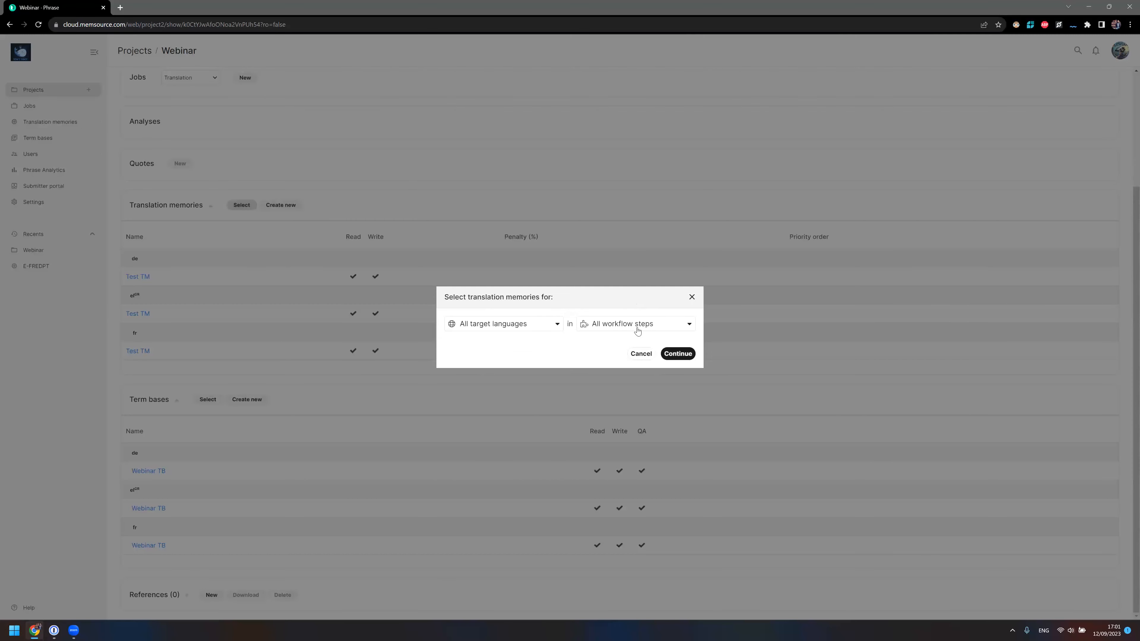
click(671, 355)
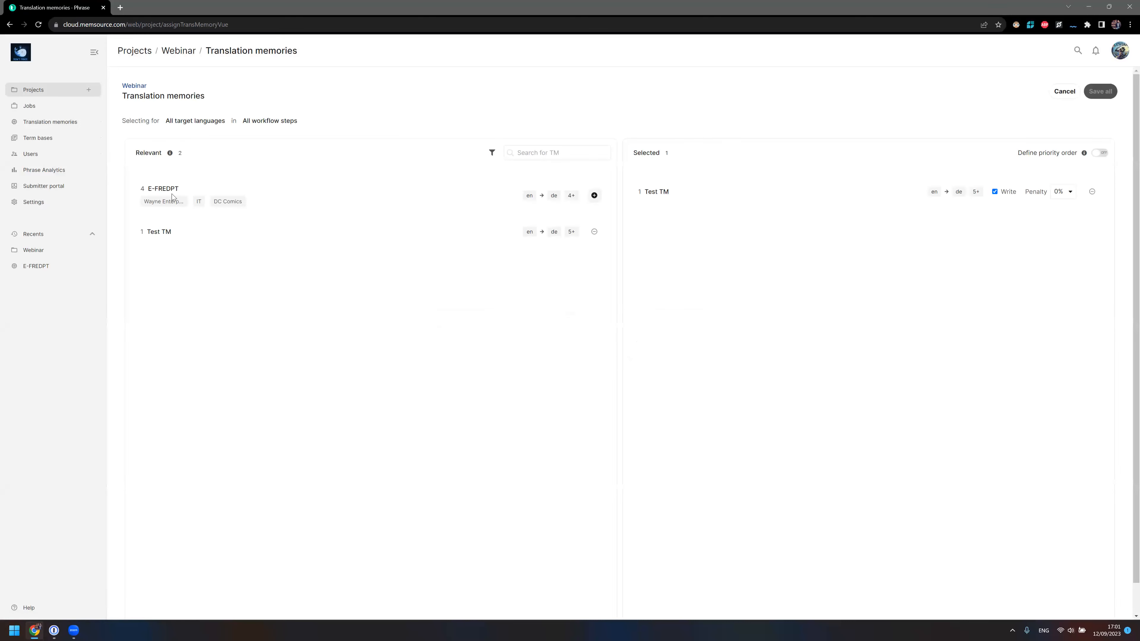
click(594, 197)
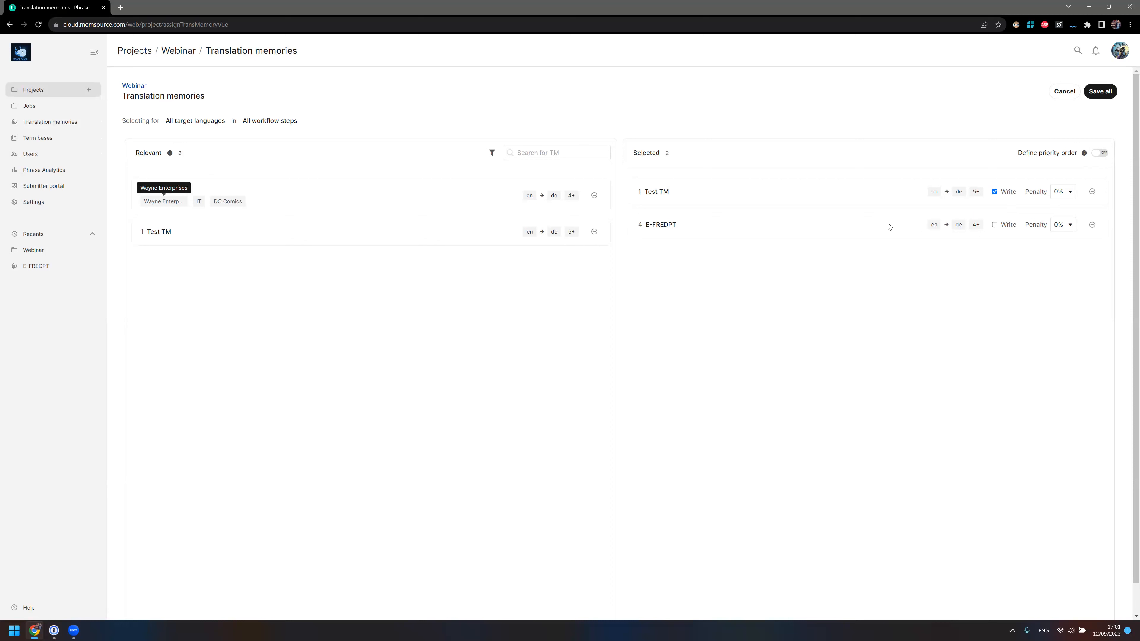
drag(890, 208, 892, 202)
click(894, 202)
Try priority ordering and write access on the selected translation memories, and discard the whole selection.
click(1099, 154)
drag(724, 225, 725, 191)
click(995, 192)
click(995, 225)
click(994, 225)
click(1065, 92)
click(645, 352)
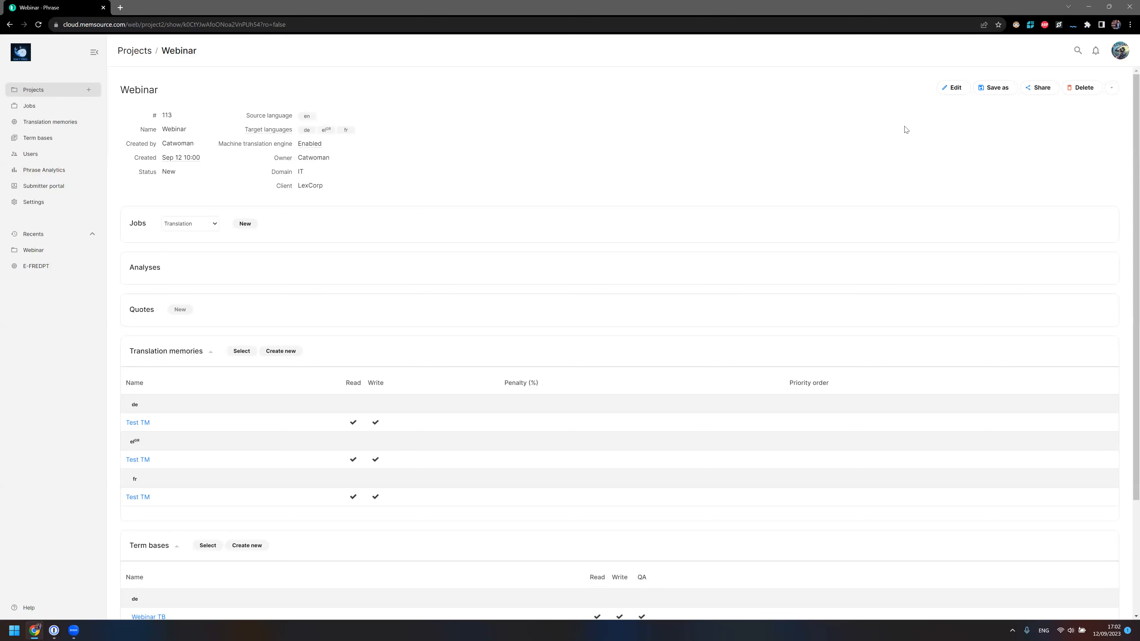
View the Webinar project's options for saving as a template or clone, sharing with a vendor, and archiving.
click(998, 89)
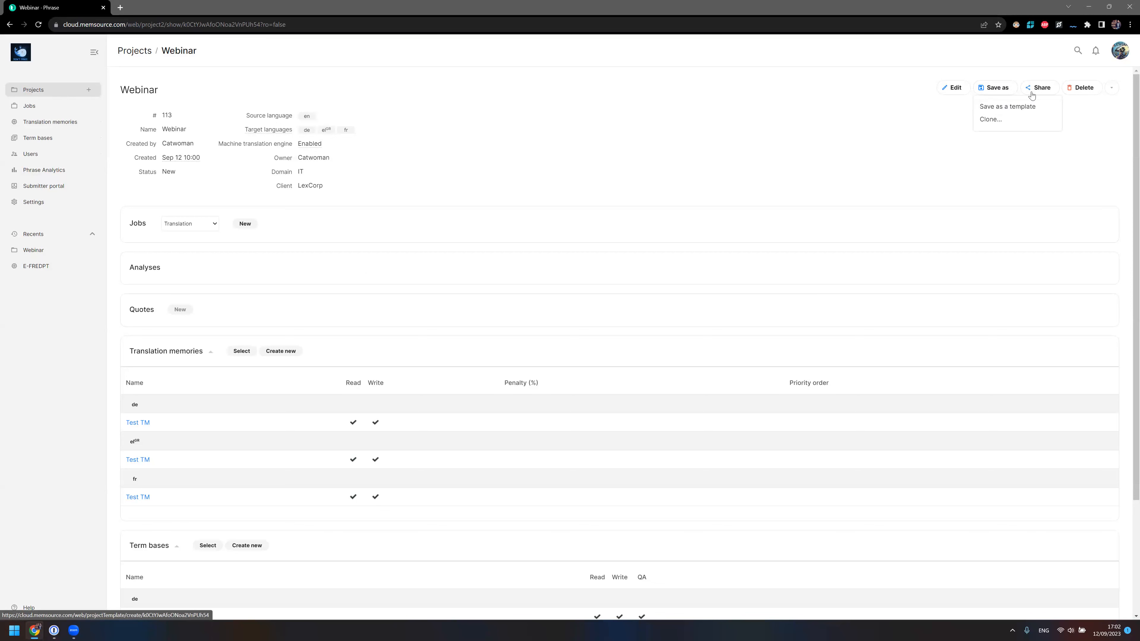
click(1040, 88)
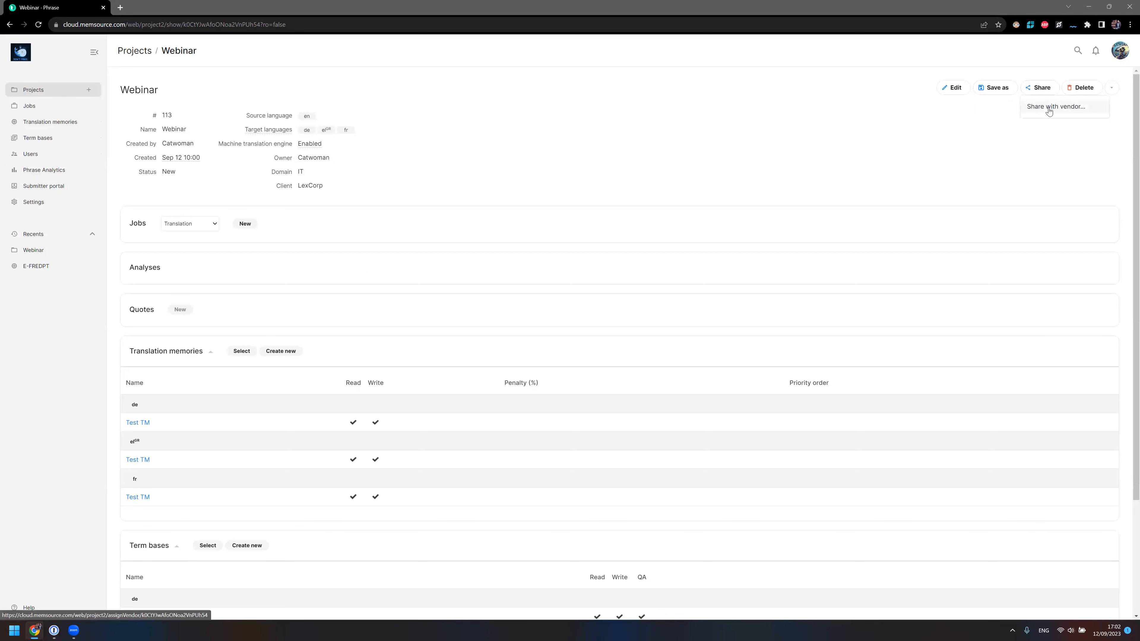
click(1111, 88)
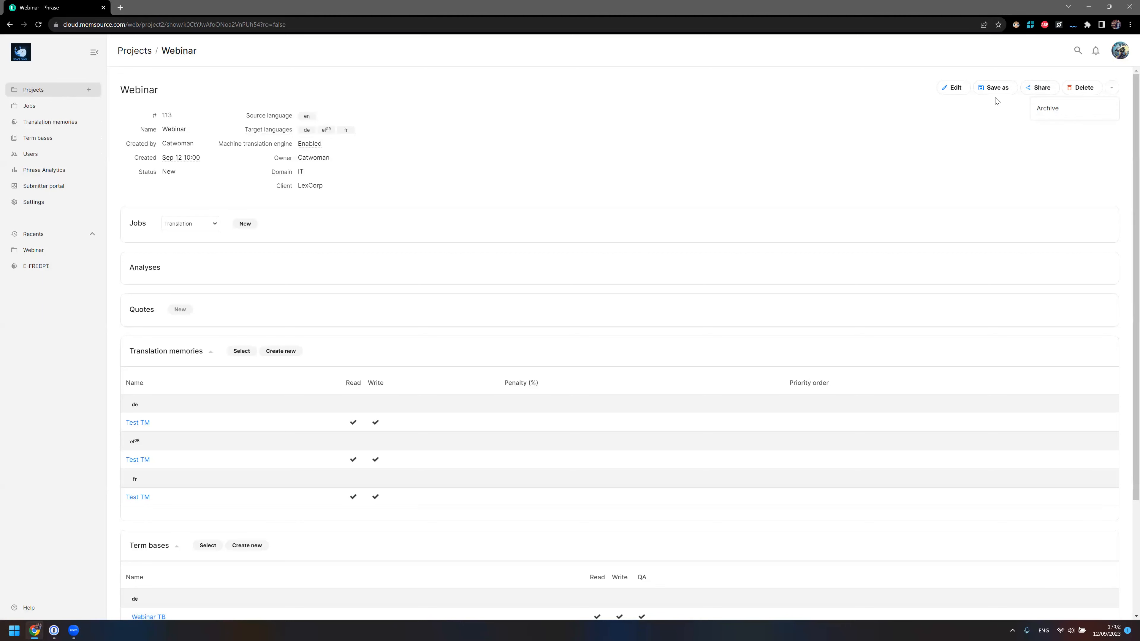
Start a new job in the Webinar project and attach Lovecraft_en_tag.doc from the docs folder in Sample files.
click(243, 223)
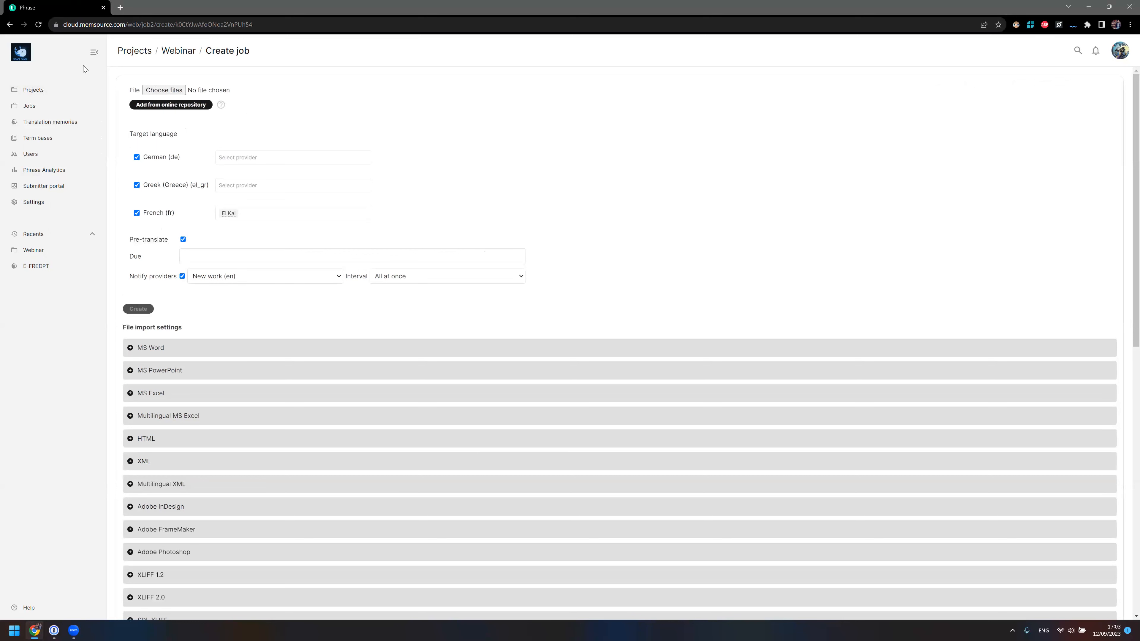
click(168, 93)
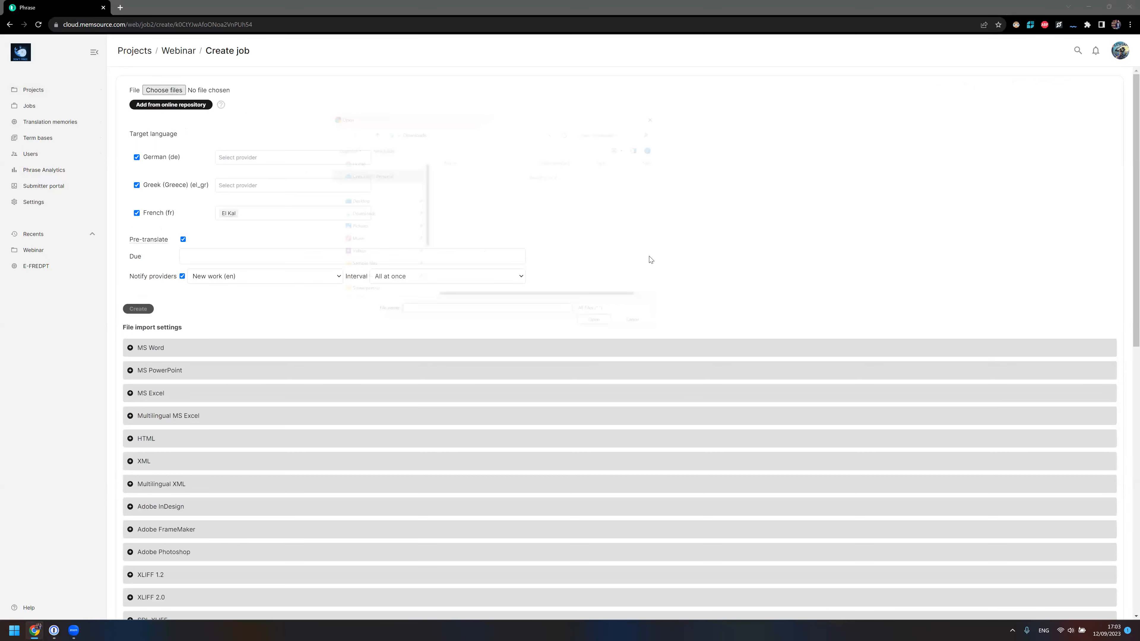
click(345, 269)
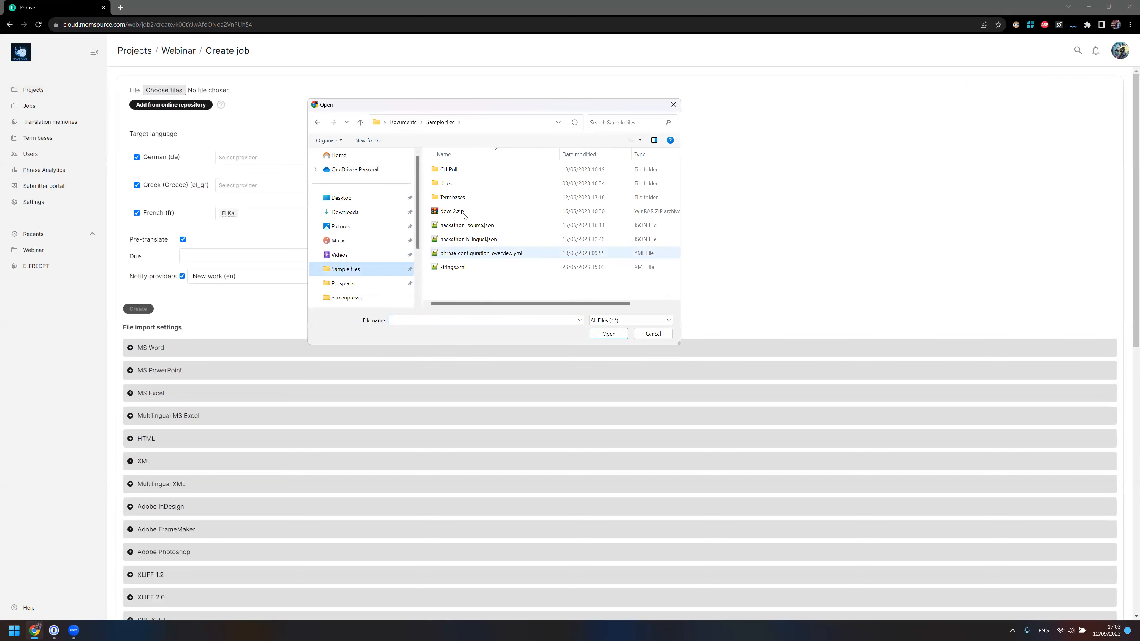
double_click(455, 184)
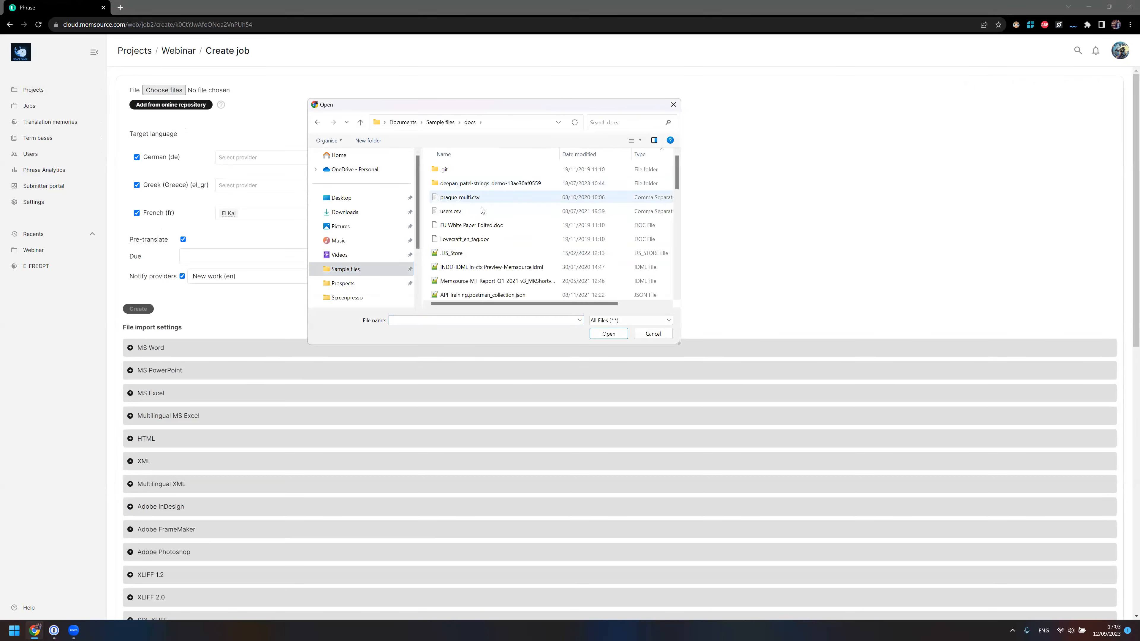
click(479, 244)
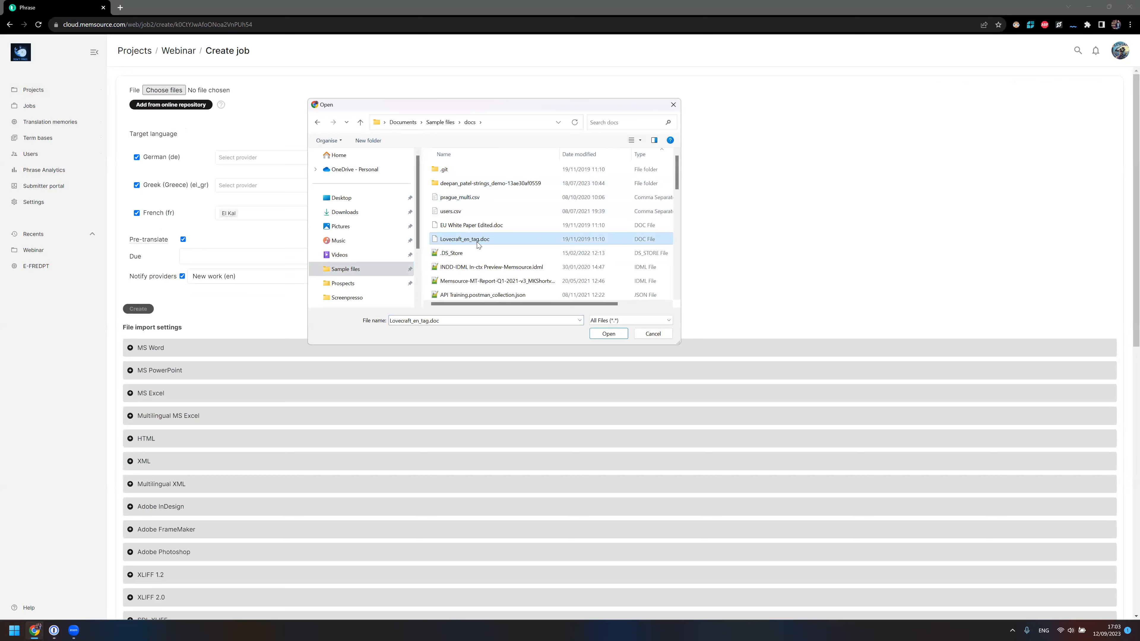
double_click(479, 244)
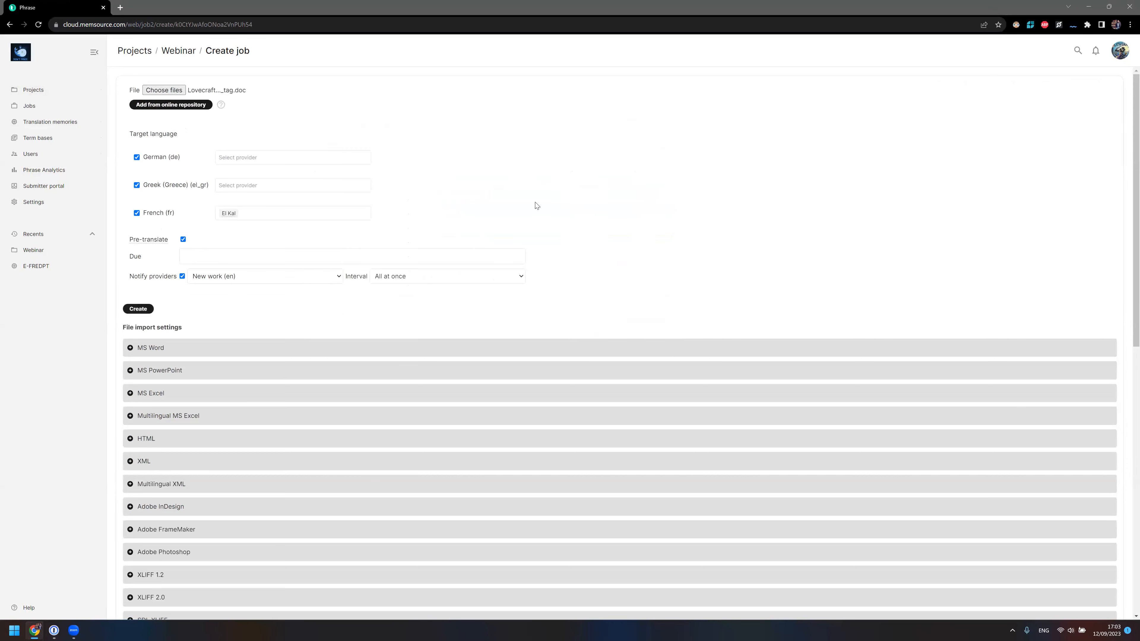
Browse the online repositories to the de folder of the Google Drive Connector, and close the browser without selecting a file.
click(148, 109)
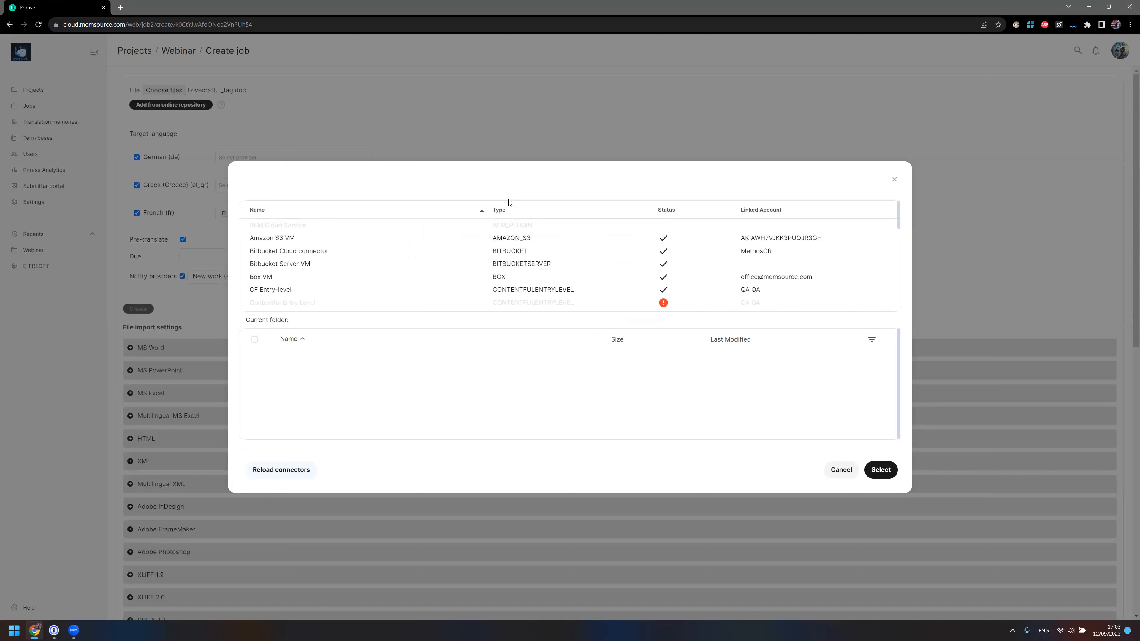
scroll(303, 285, down, 2)
scroll(292, 282, down, 1)
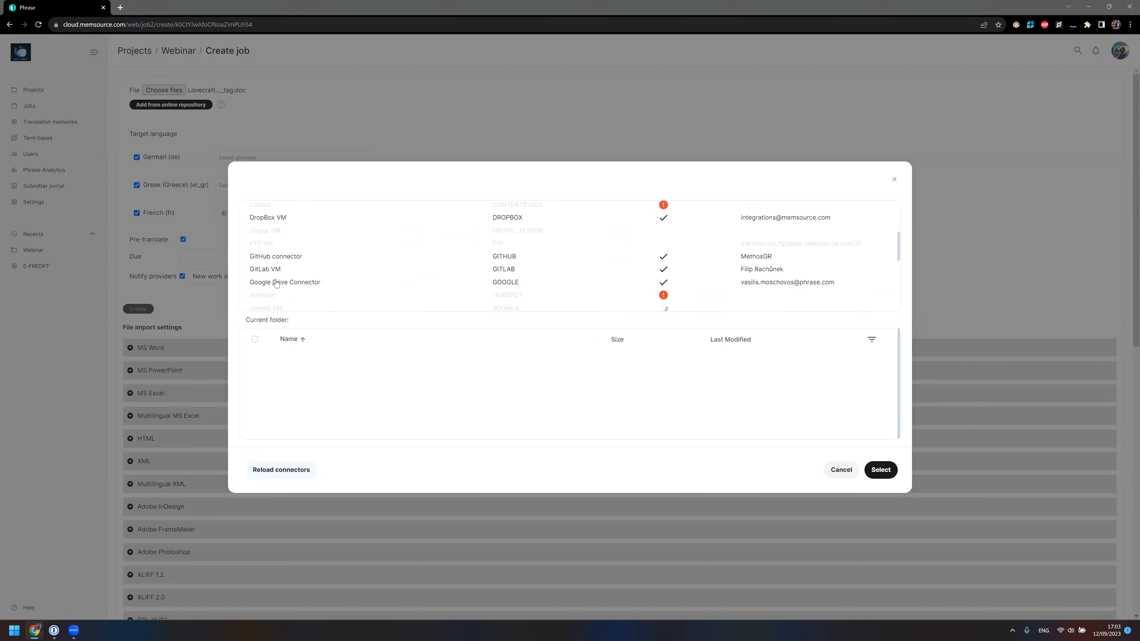
click(282, 278)
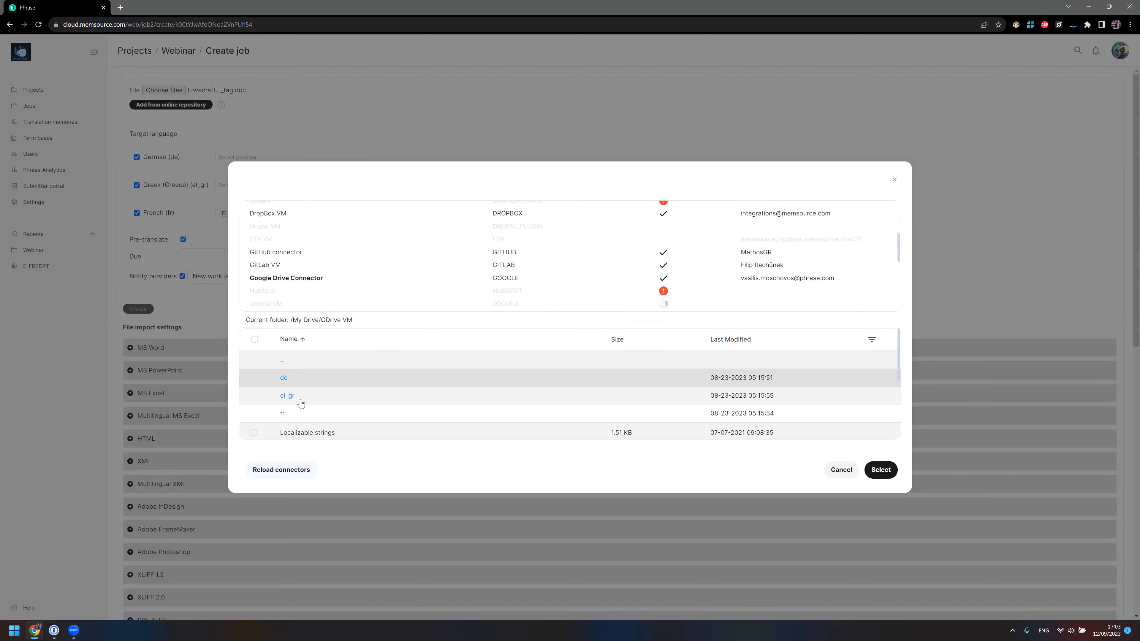
click(285, 382)
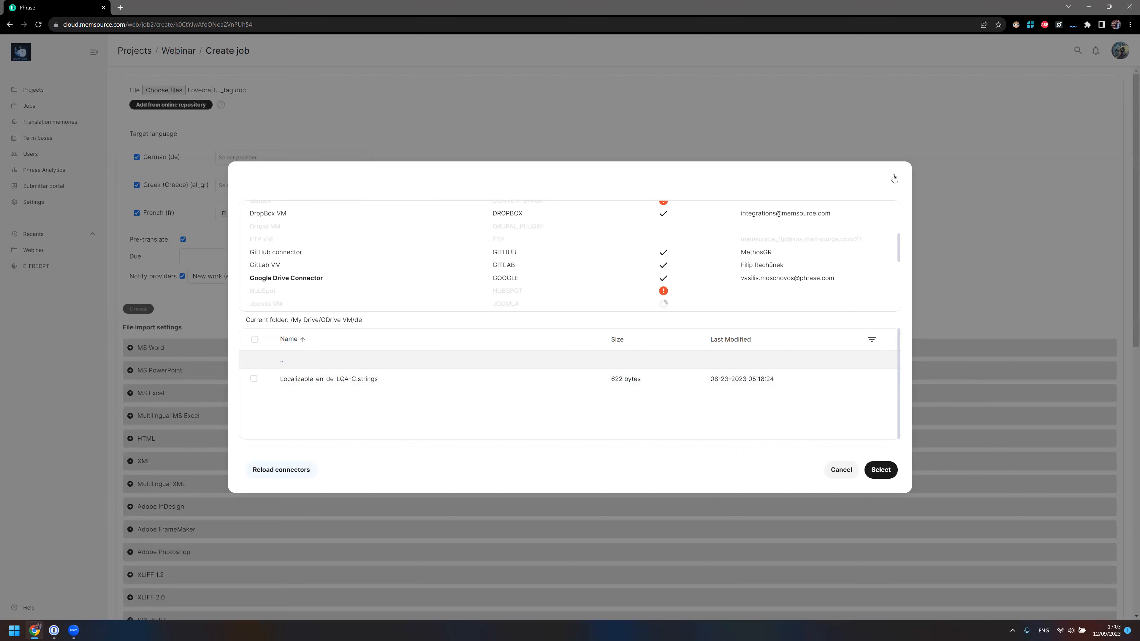
click(362, 143)
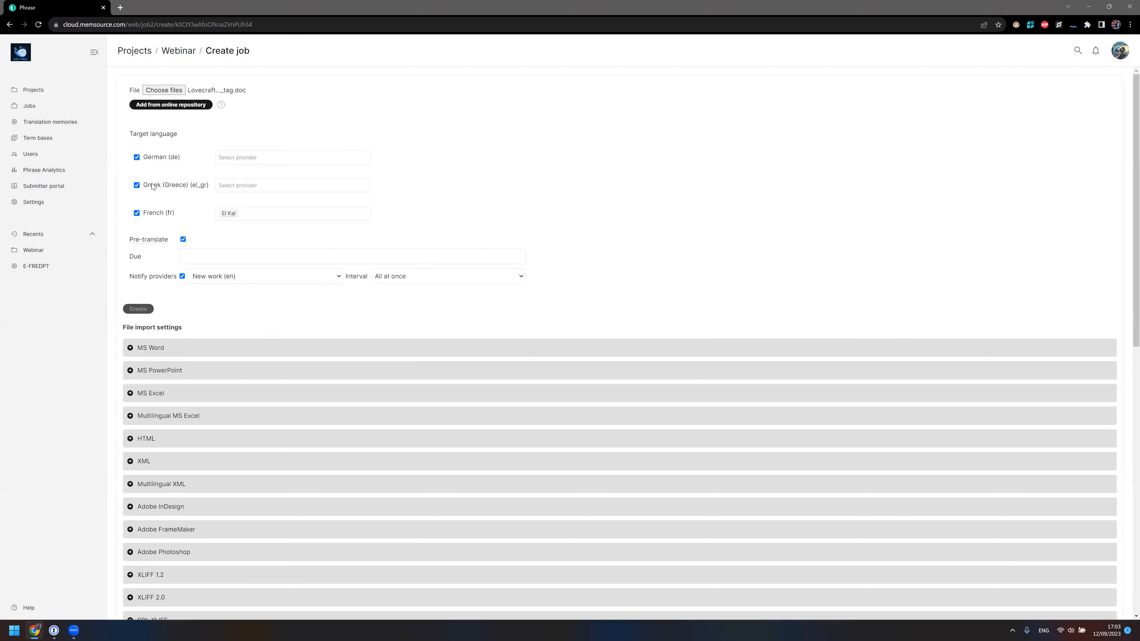
Assign two people from the relevant providers plus Phrase as the providers for the German target language.
click(250, 157)
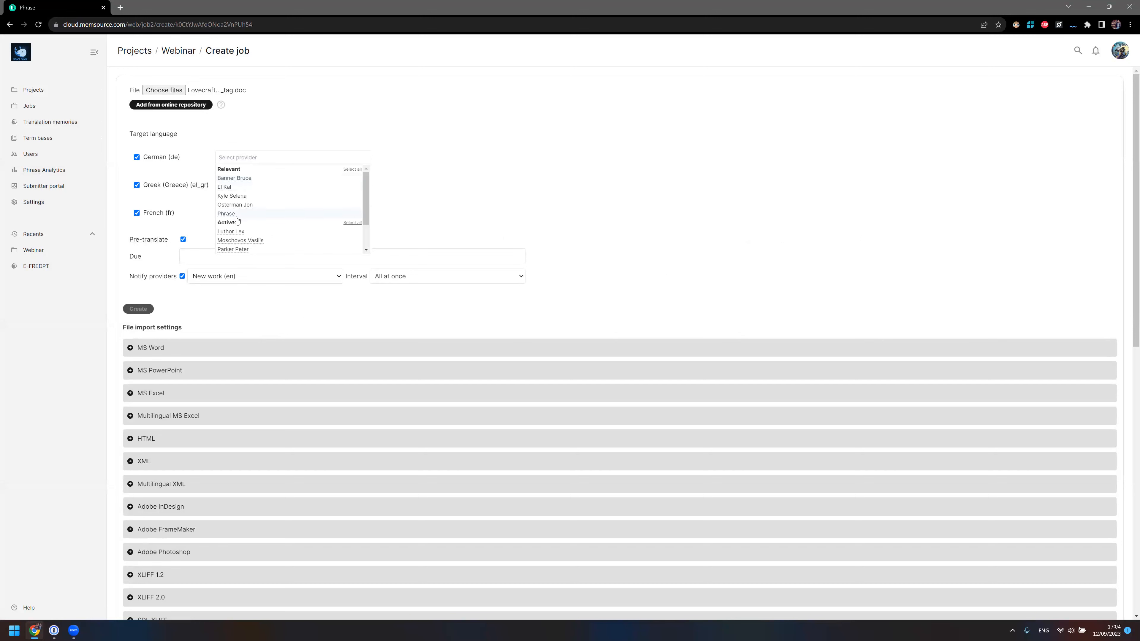
scroll(240, 234, down, 3)
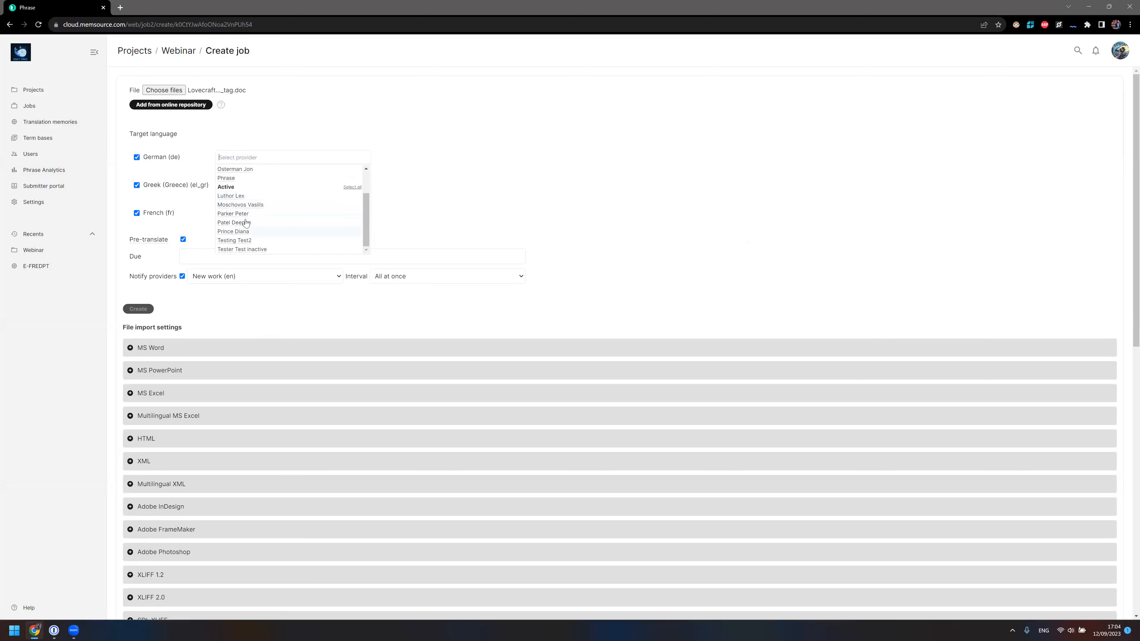
scroll(239, 215, up, 3)
scroll(237, 180, up, 1)
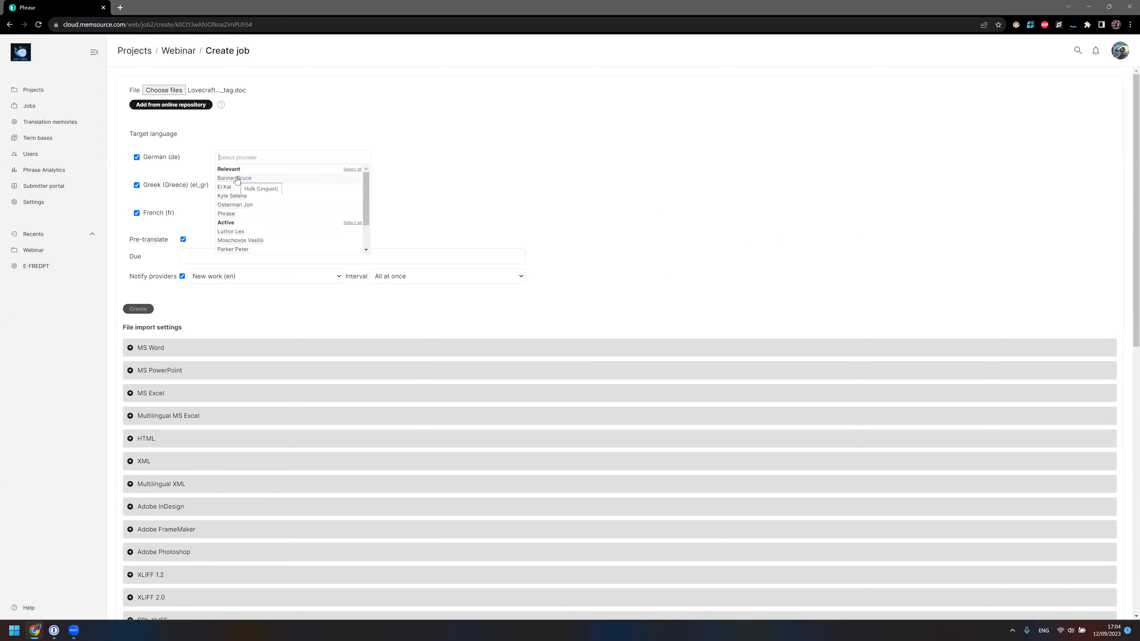
click(236, 179)
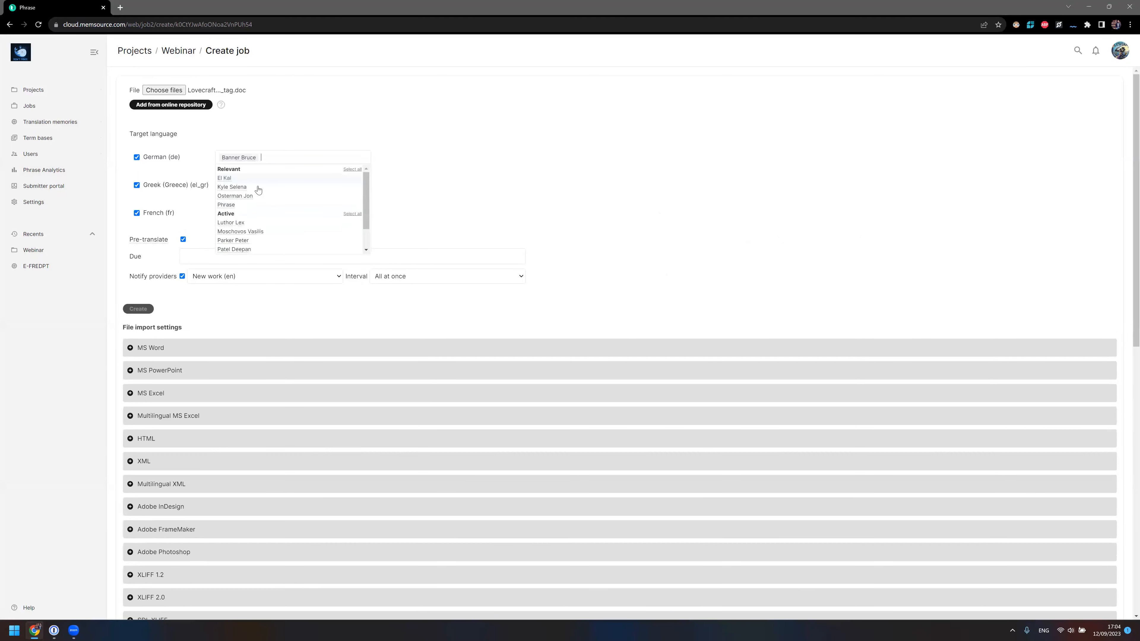
click(228, 195)
click(226, 197)
click(382, 191)
Assign Phrase as the provider for the Greek (Greece) target language.
click(290, 181)
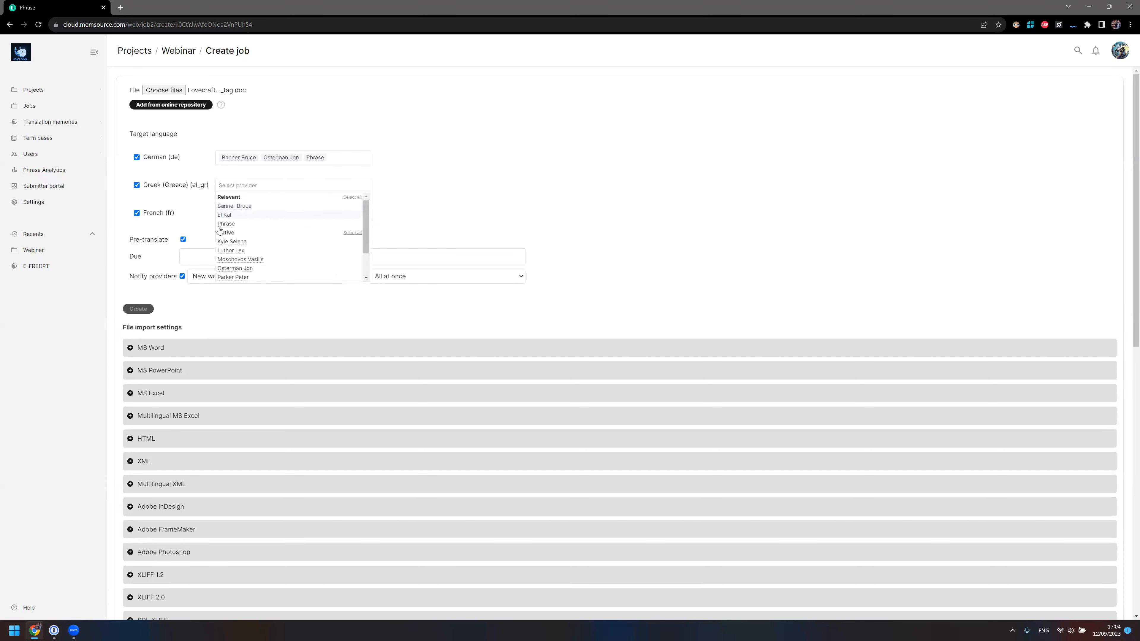
click(222, 229)
click(462, 191)
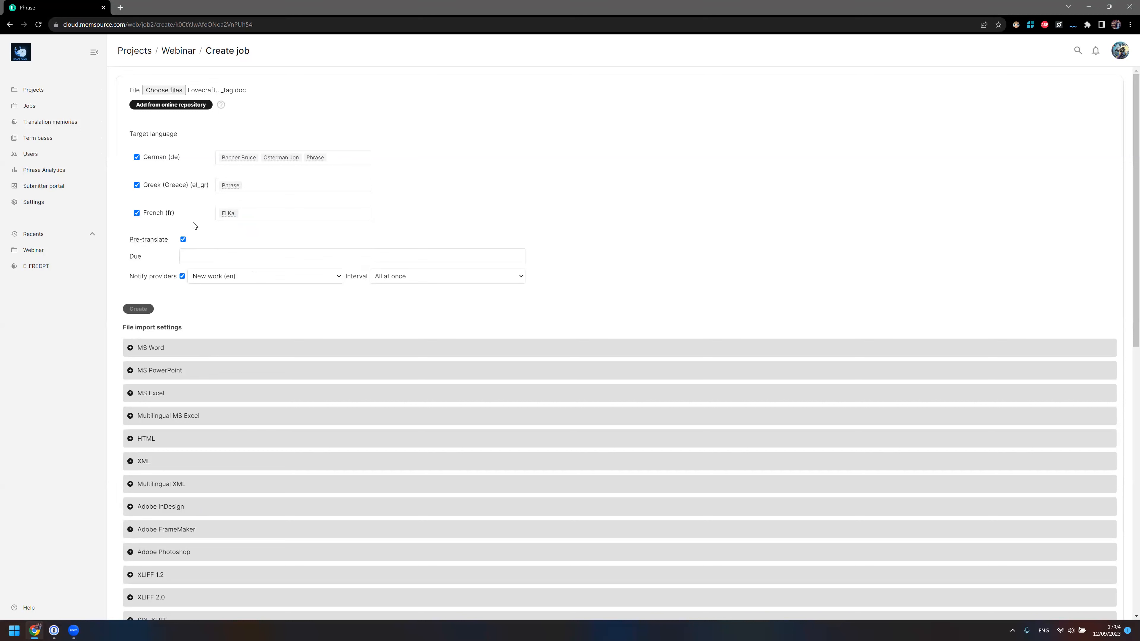
click(194, 255)
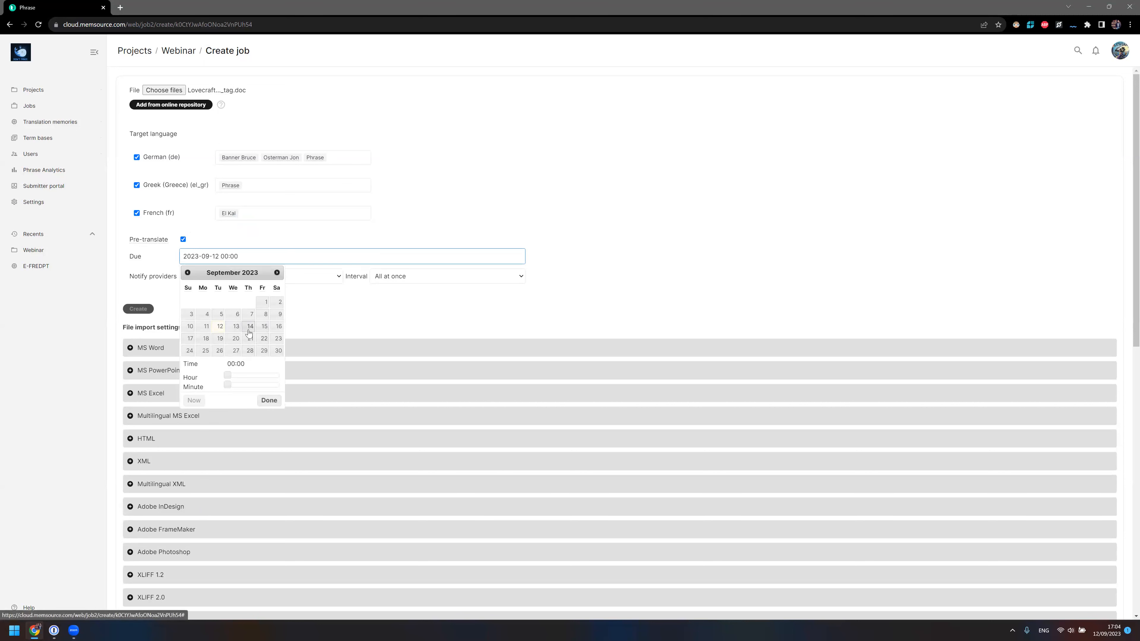
click(250, 326)
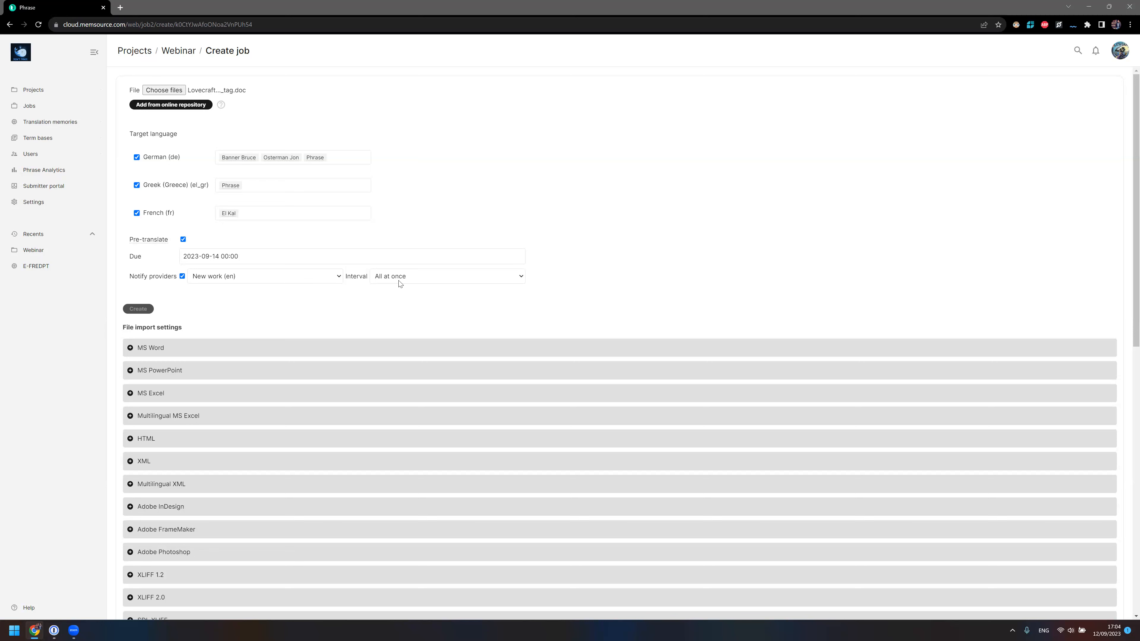
click(415, 277)
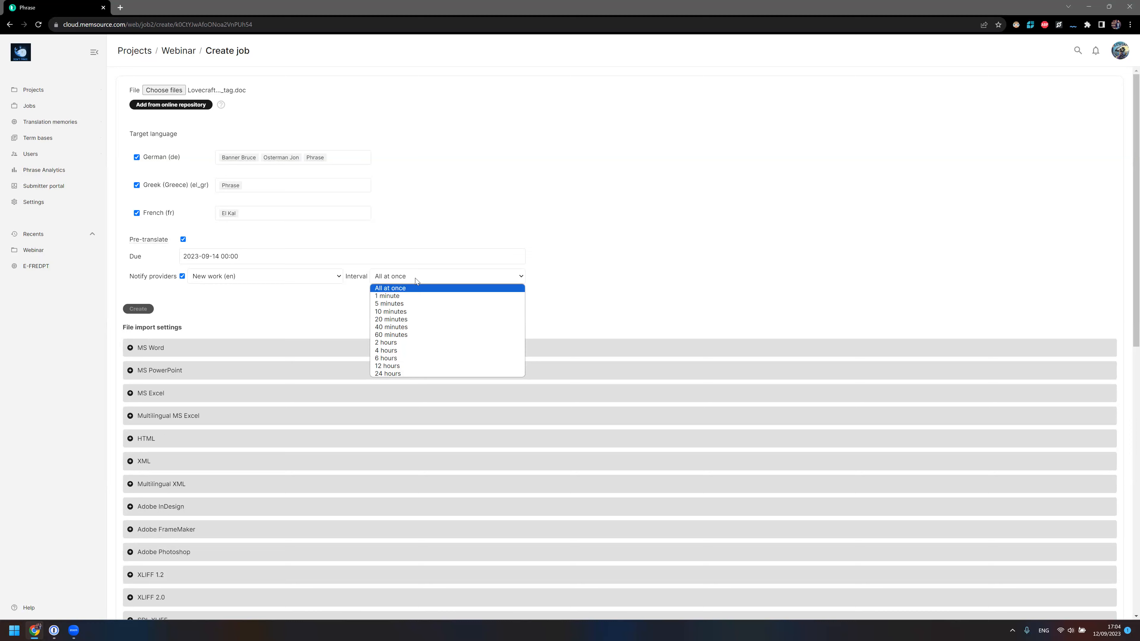
click(395, 334)
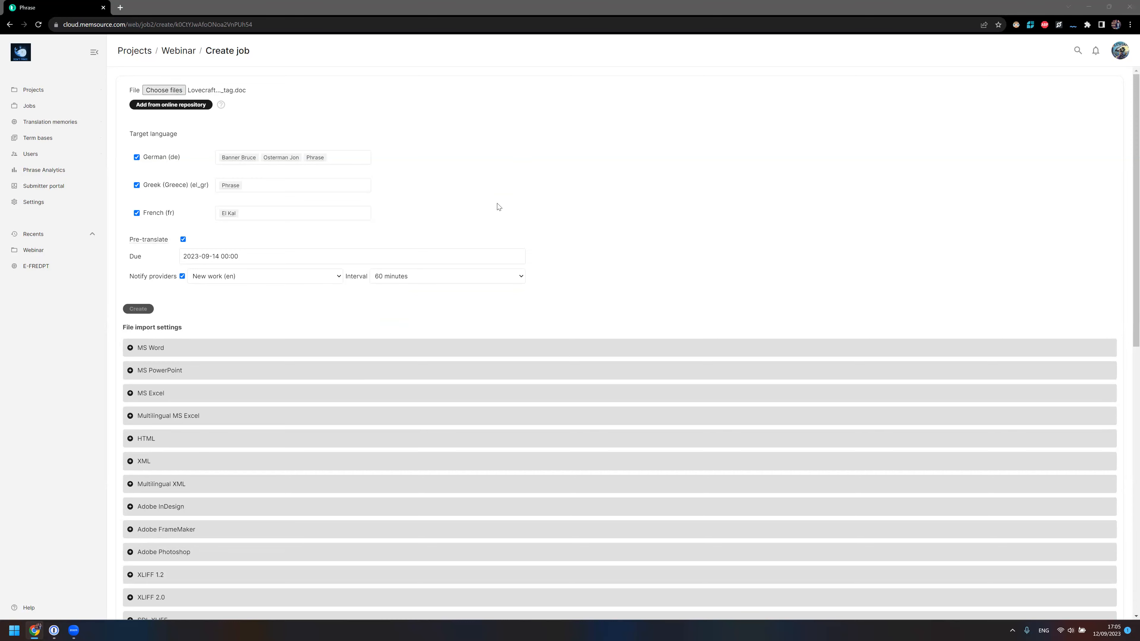
Choose Lovecraft_en_tag.doc again as the job's source file.
click(170, 94)
double_click(468, 238)
Examine the file import settings by format, expanding the MS Word import options.
scroll(184, 283, down, 2)
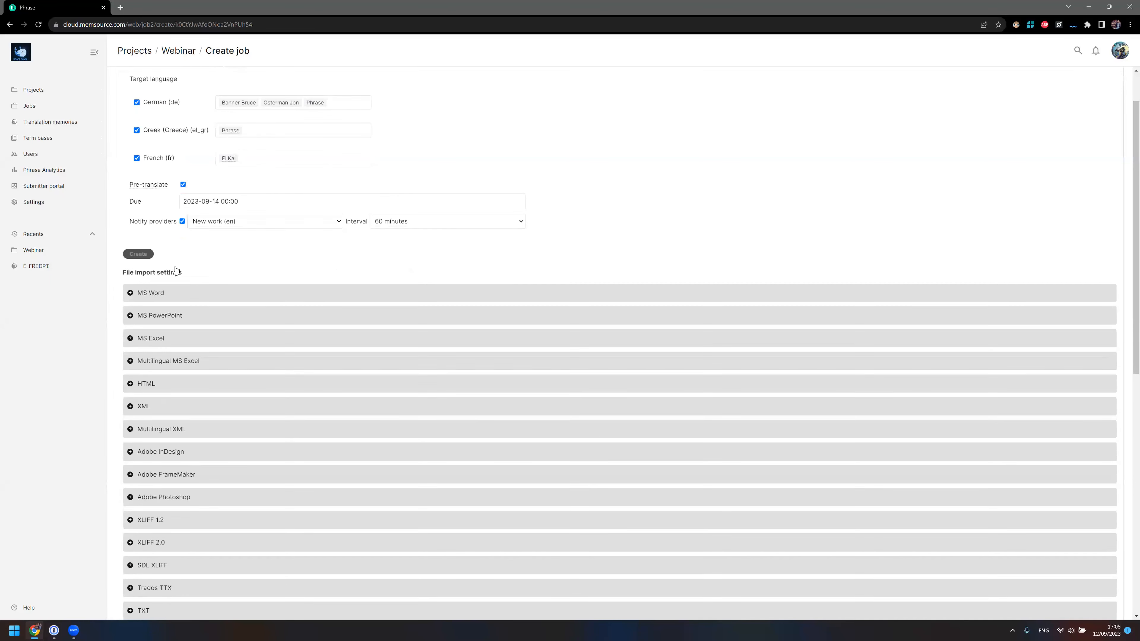
scroll(175, 270, down, 4)
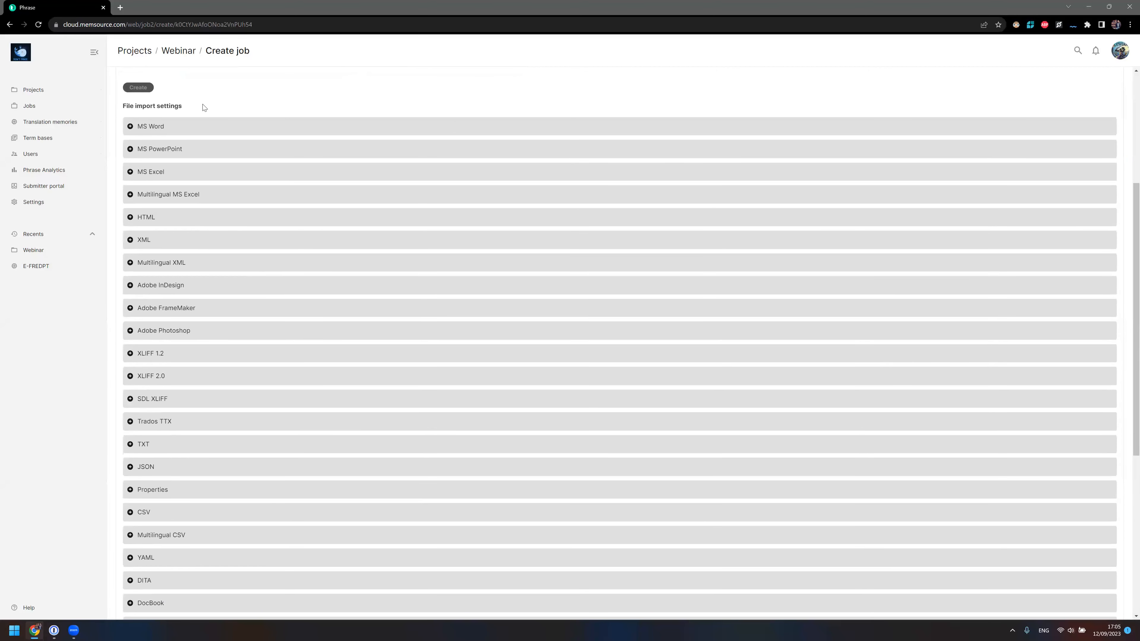
click(130, 126)
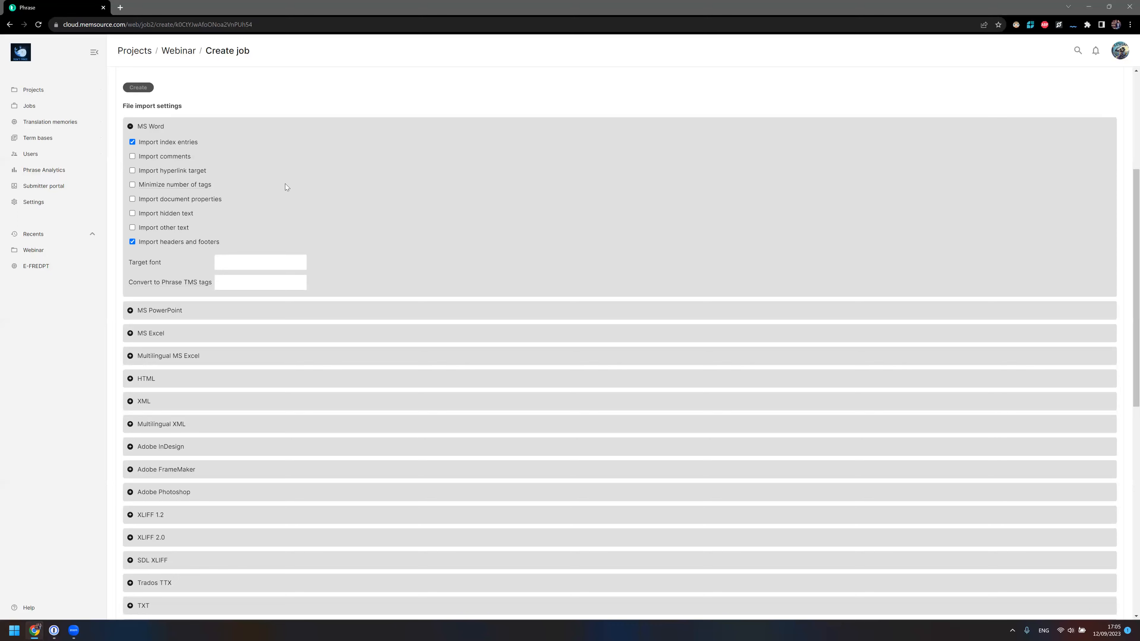
scroll(221, 377, down, 10)
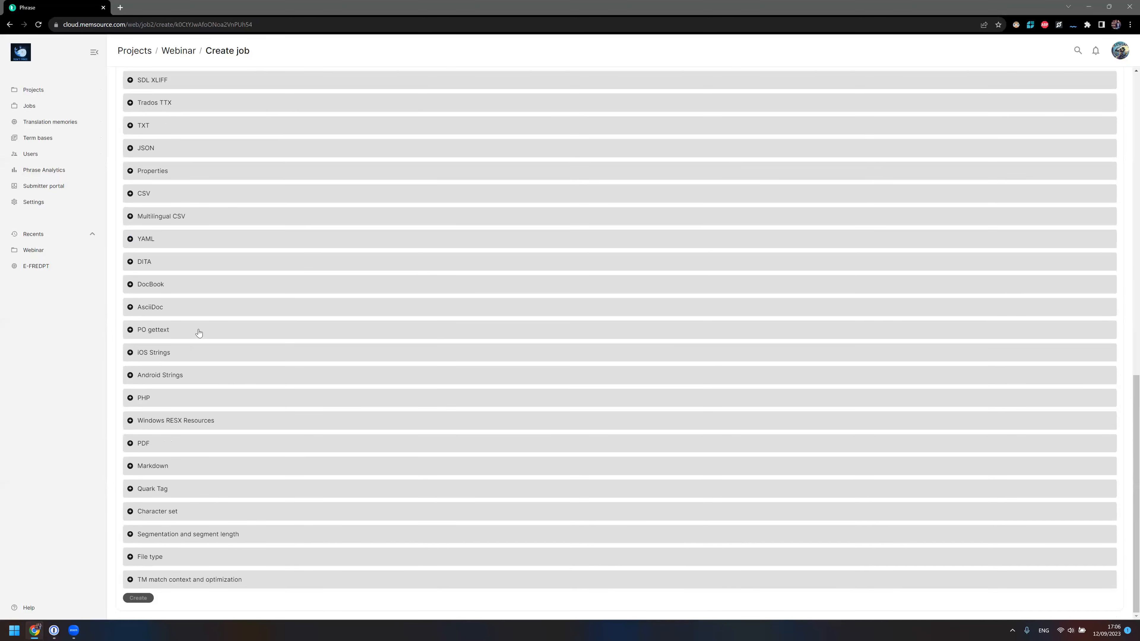
scroll(204, 316, up, 5)
scroll(205, 316, up, 10)
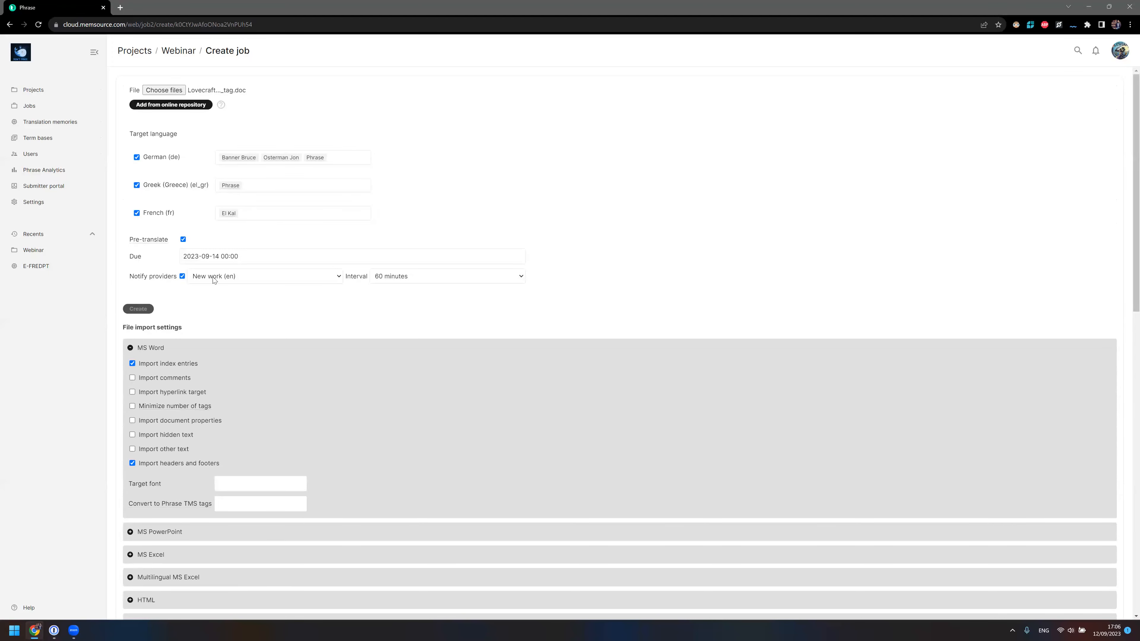
click(210, 257)
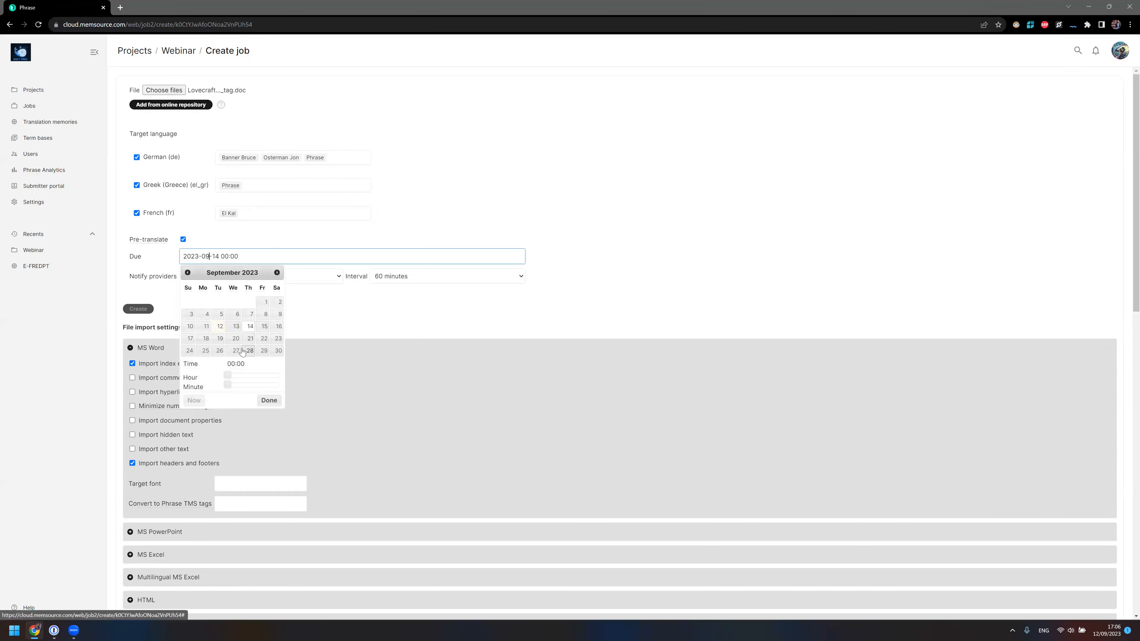
click(235, 339)
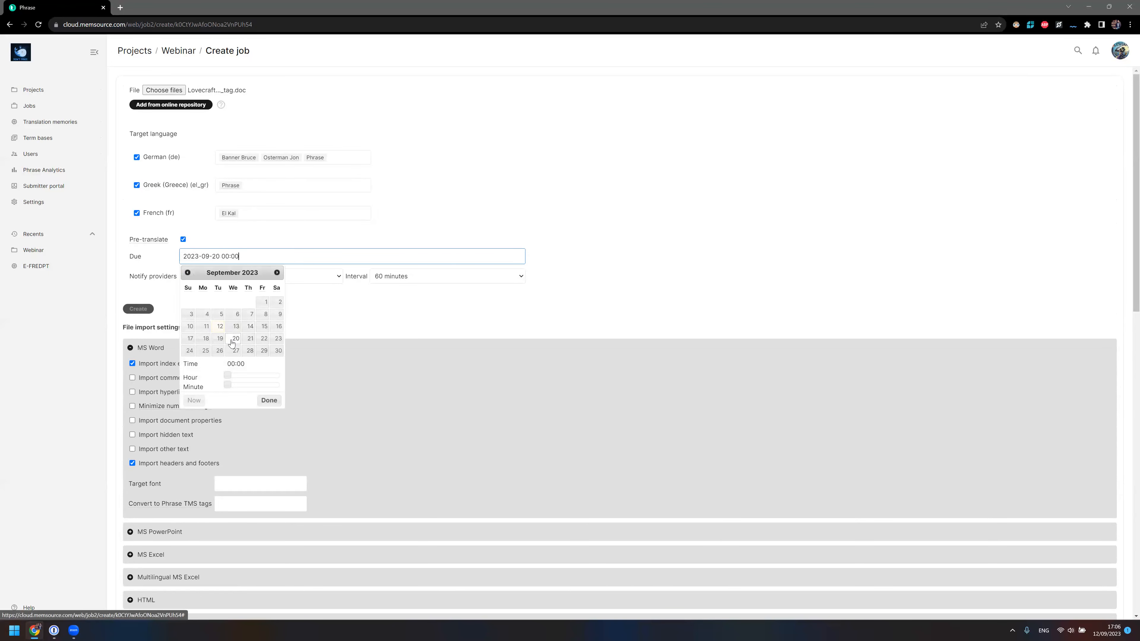
Set the provider notification interval to All at once.
click(313, 226)
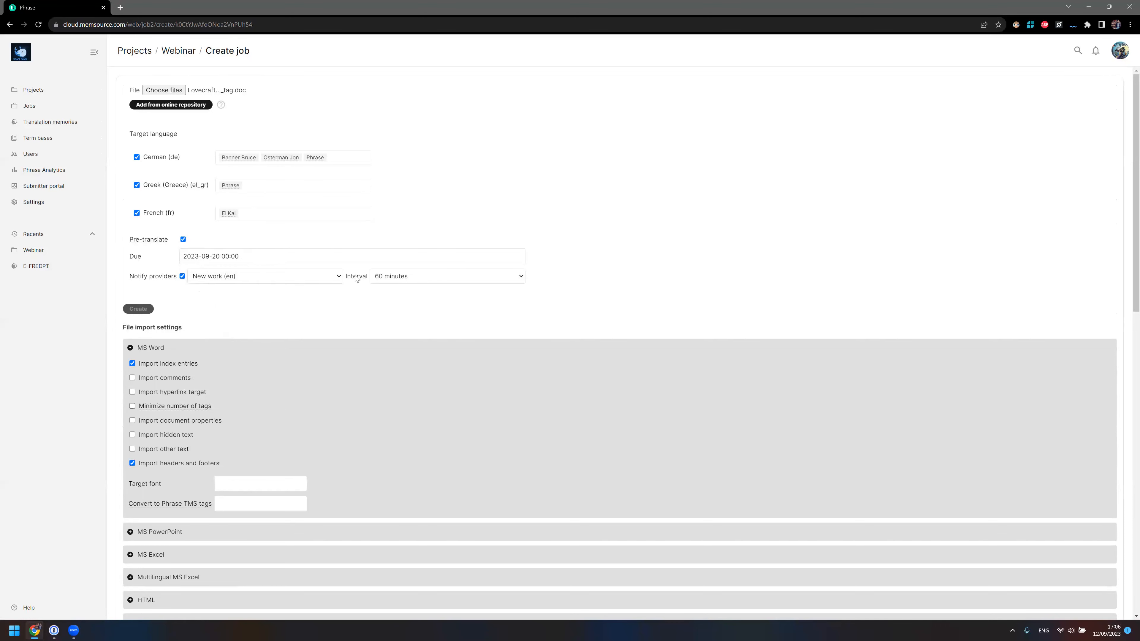
click(385, 278)
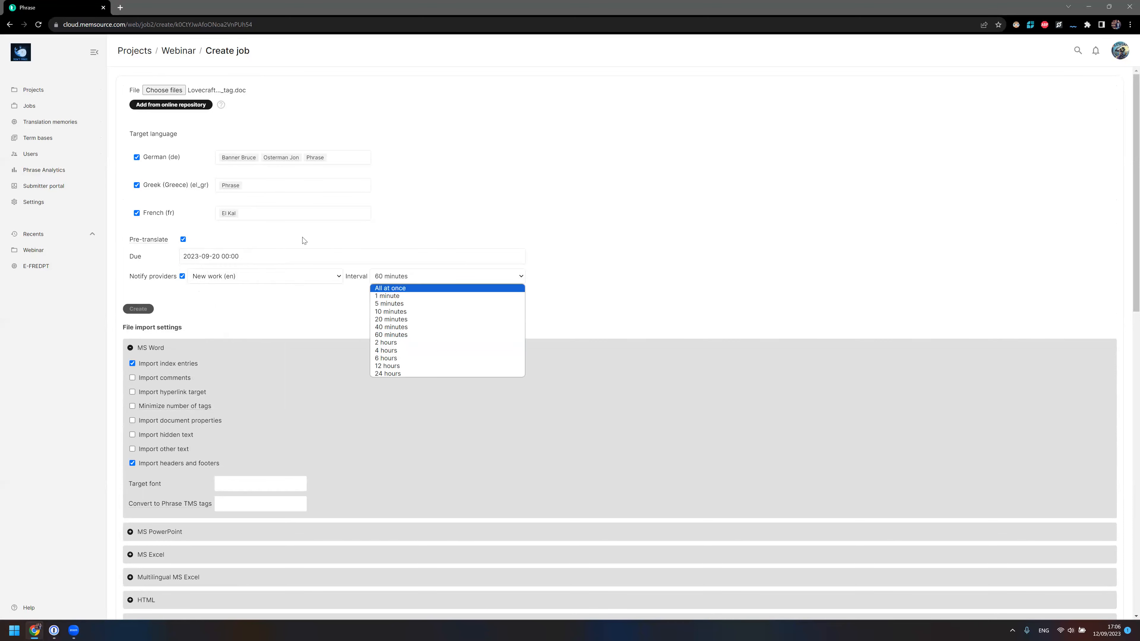
click(377, 290)
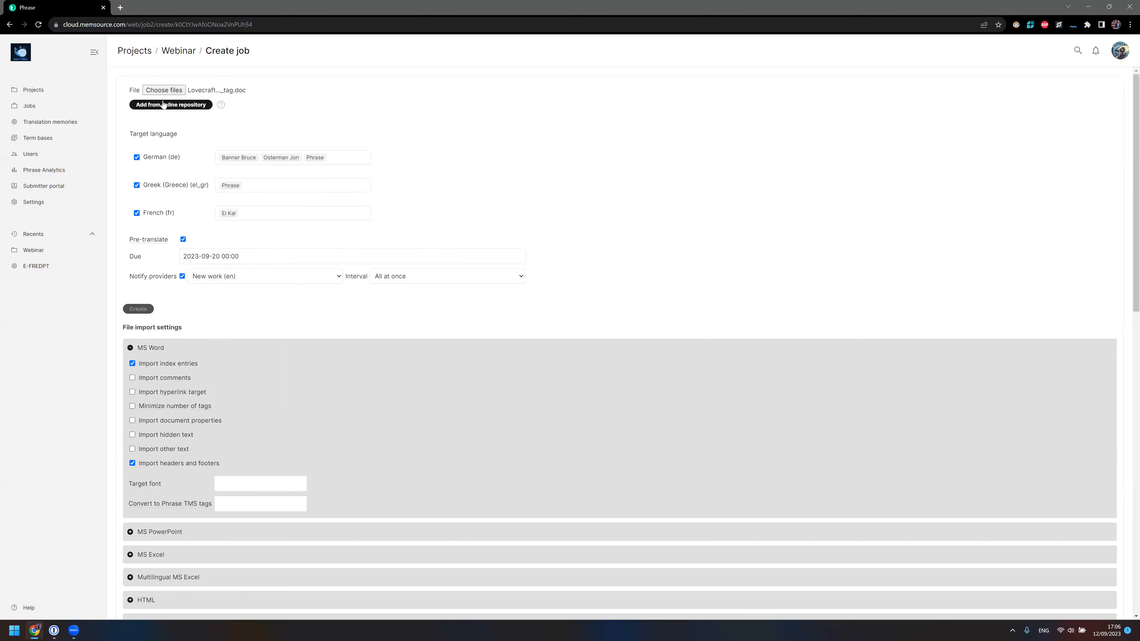
Start a new job in the Webinar project with EU White Paper Edited.doc as the source file.
click(197, 105)
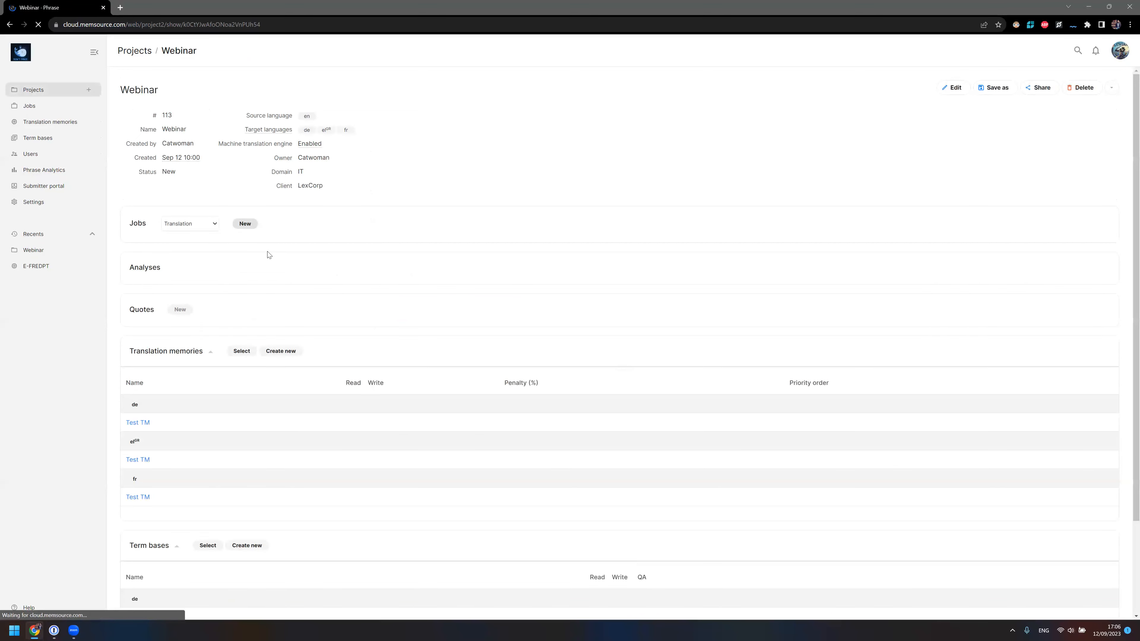
click(237, 225)
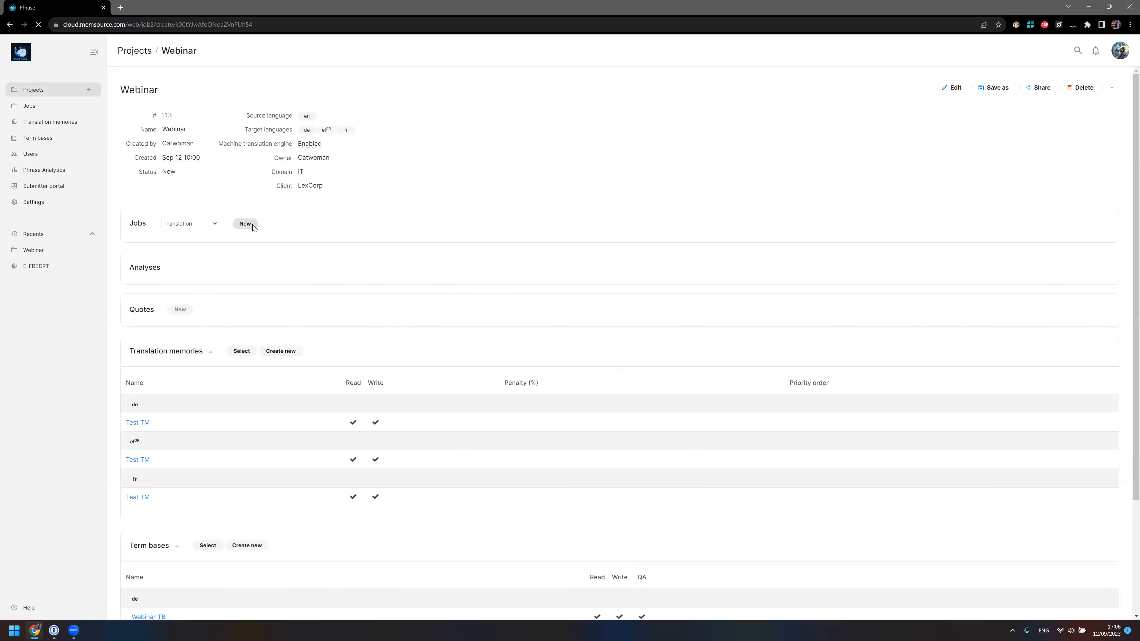
click(173, 93)
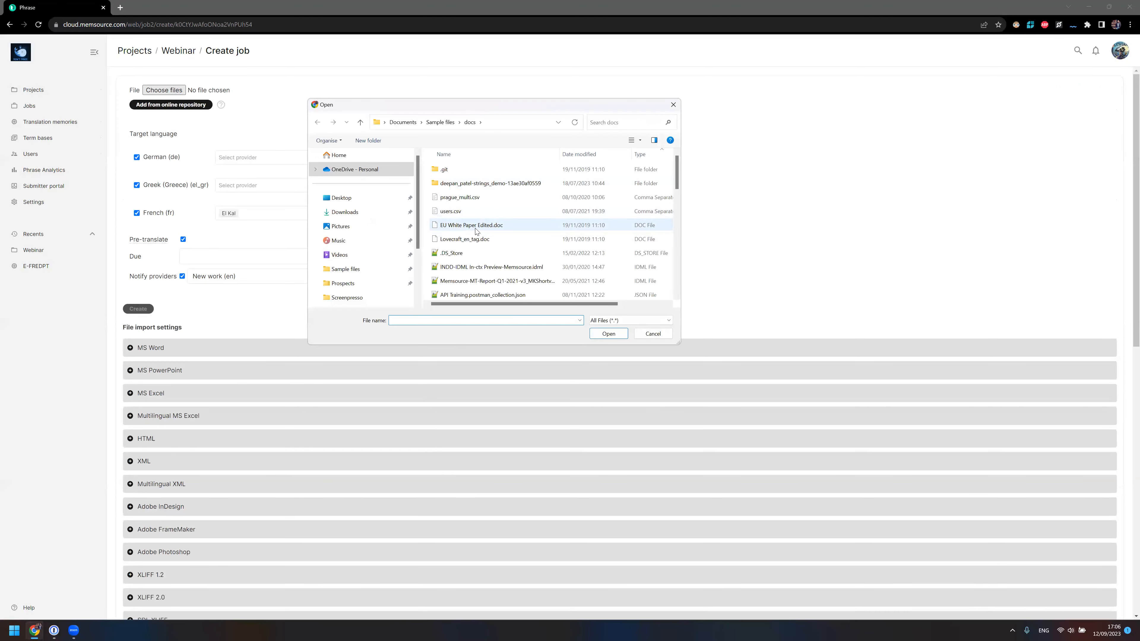
double_click(478, 229)
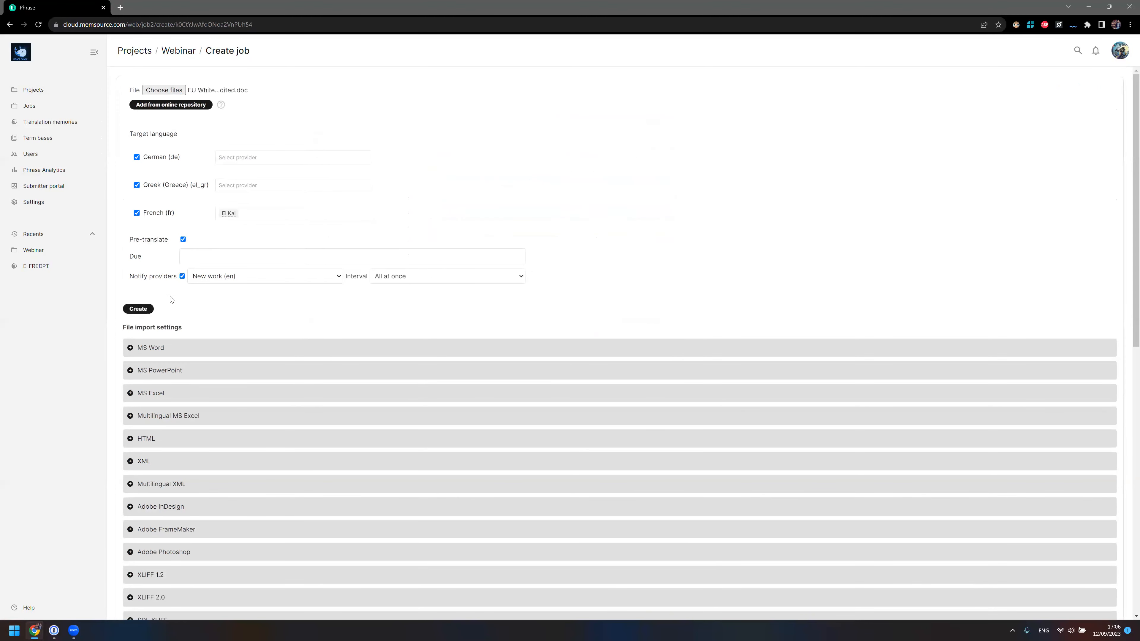
Assign two providers to German and Phrase to Greek, and create the job for all three target languages.
click(257, 156)
click(246, 196)
click(239, 197)
click(287, 185)
click(246, 224)
click(202, 208)
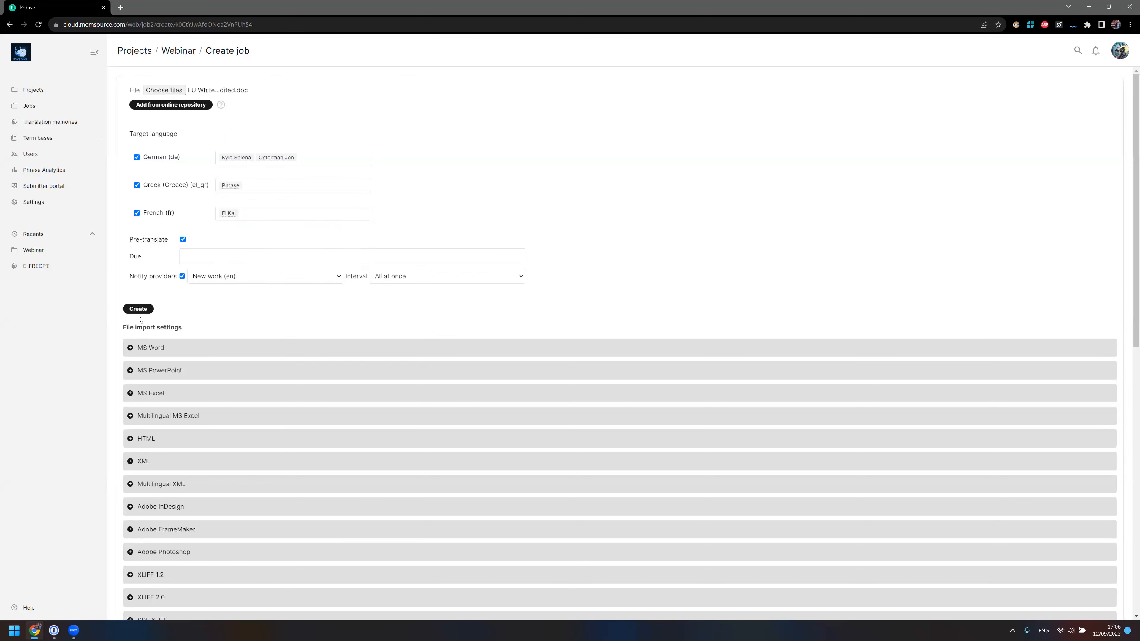
click(153, 309)
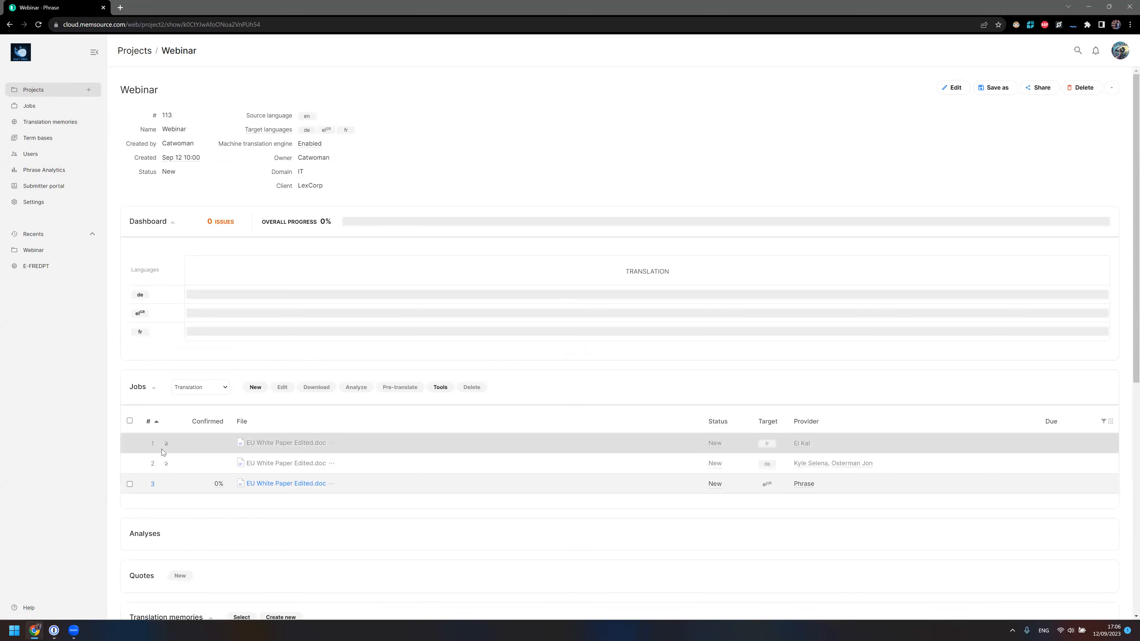
Analyze all three EU White Paper Edited.doc jobs using the Default analysis type and its preset options.
scroll(185, 436, down, 3)
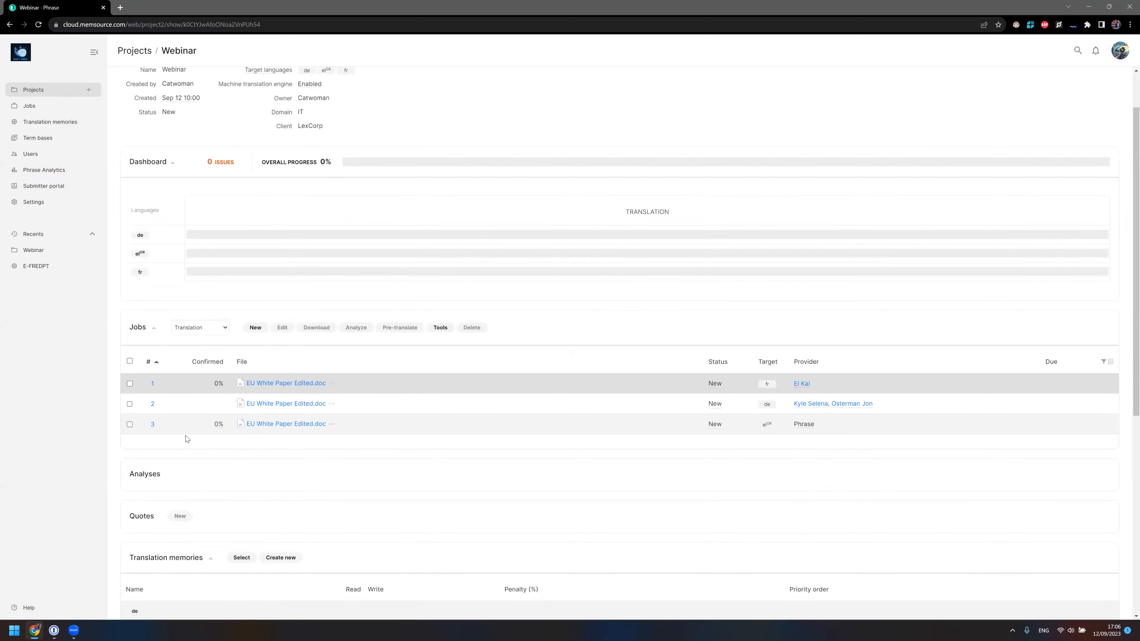
scroll(220, 311, down, 3)
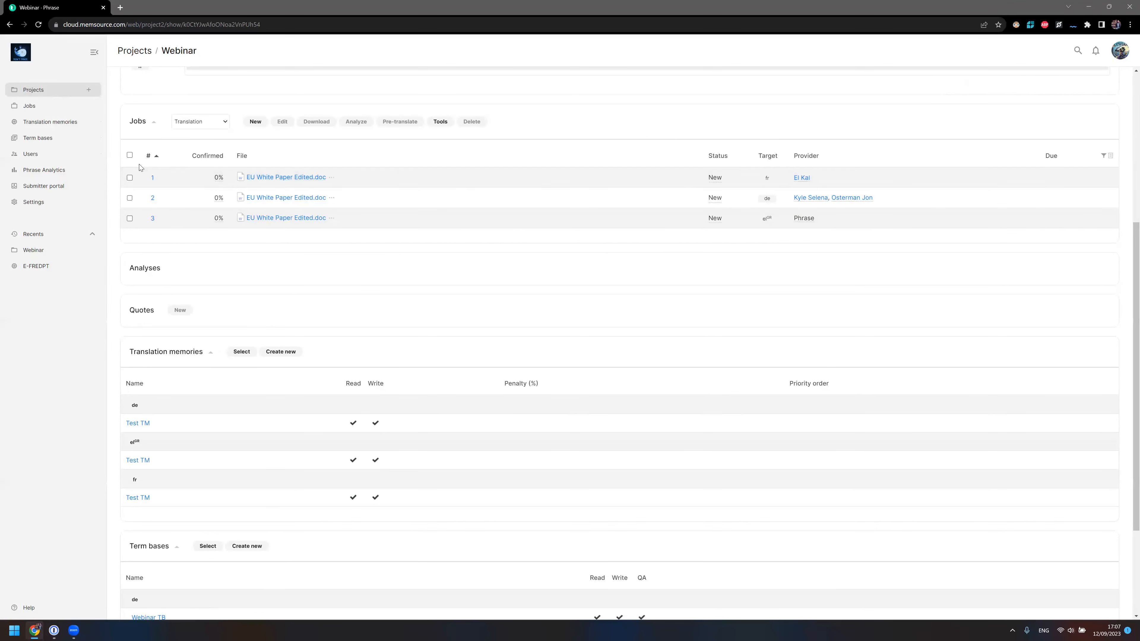
click(130, 155)
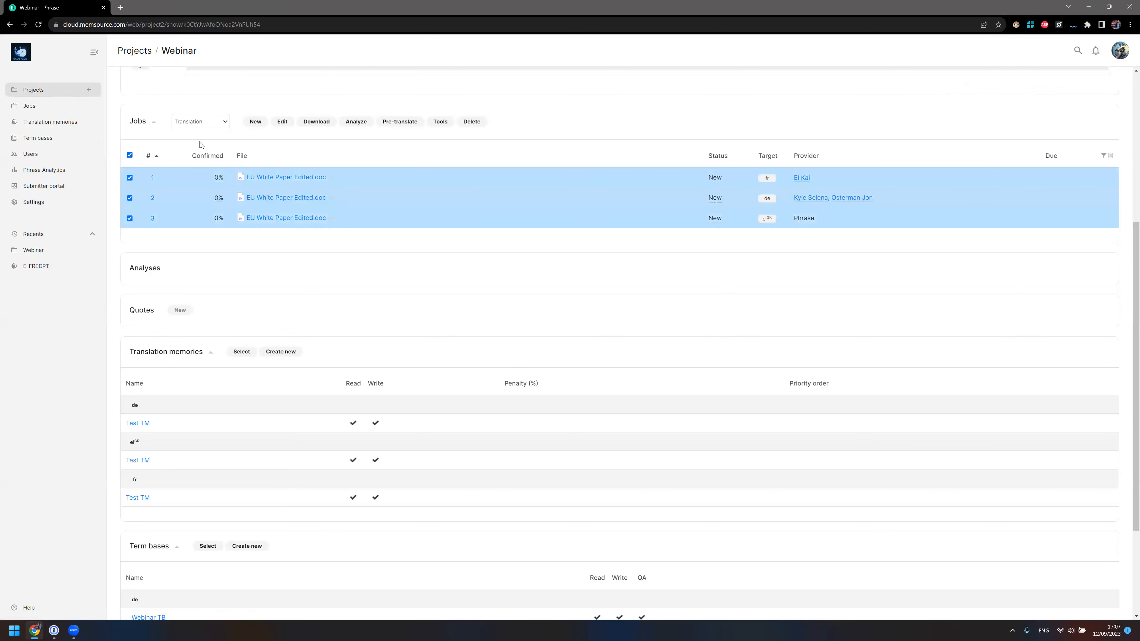
click(359, 122)
drag(541, 206, 551, 182)
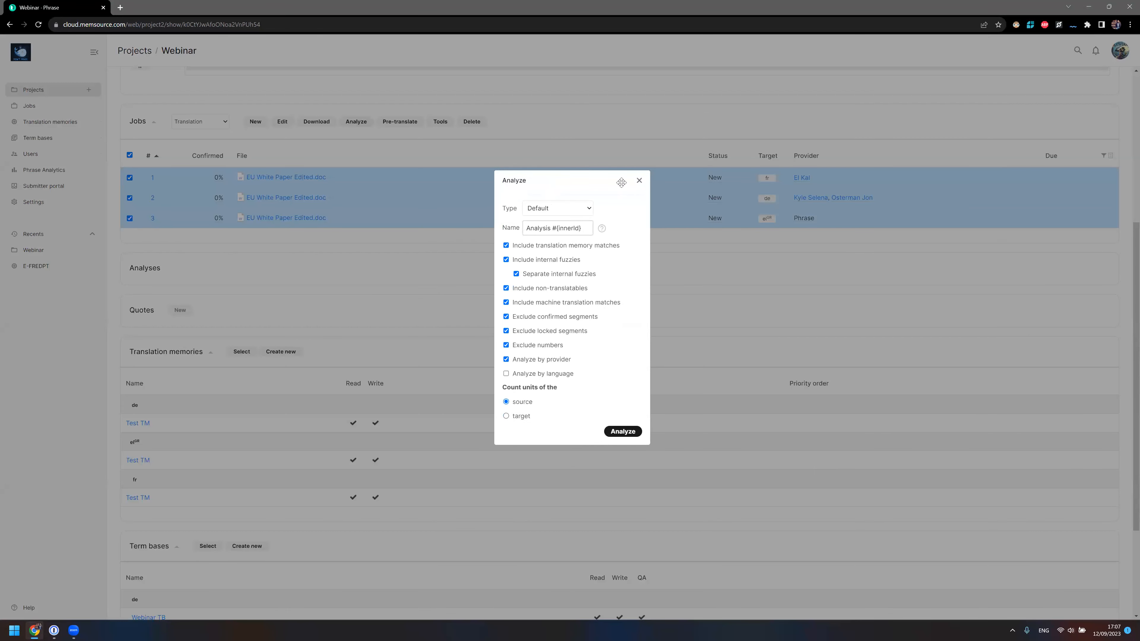
click(626, 433)
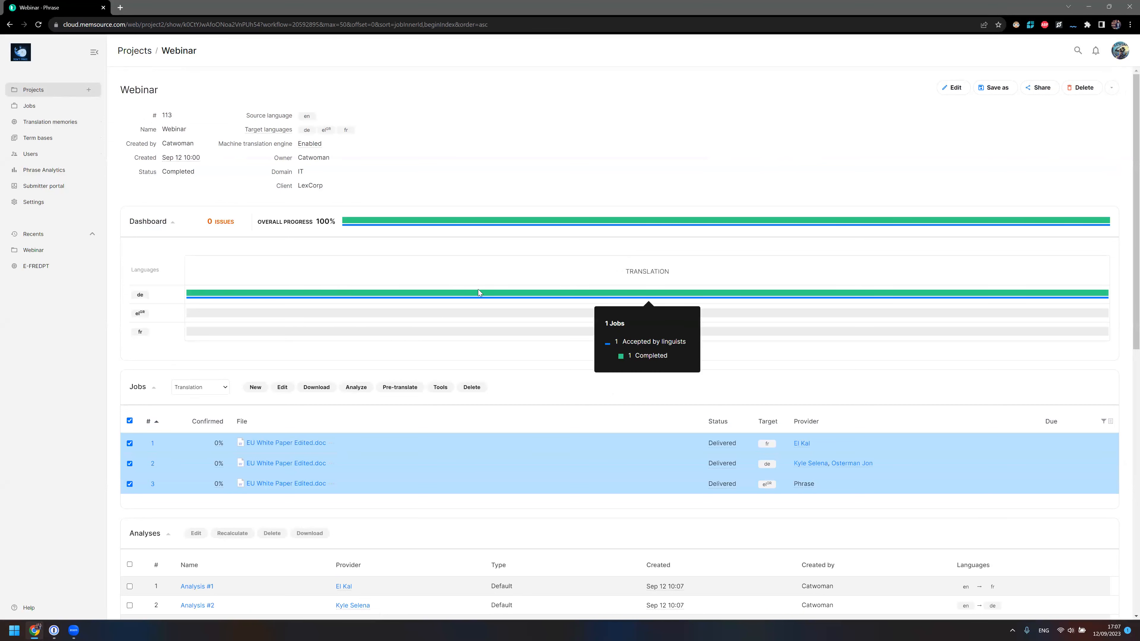
Clear the selection of all jobs and open only the French job for editing.
mouse_move(643, 295)
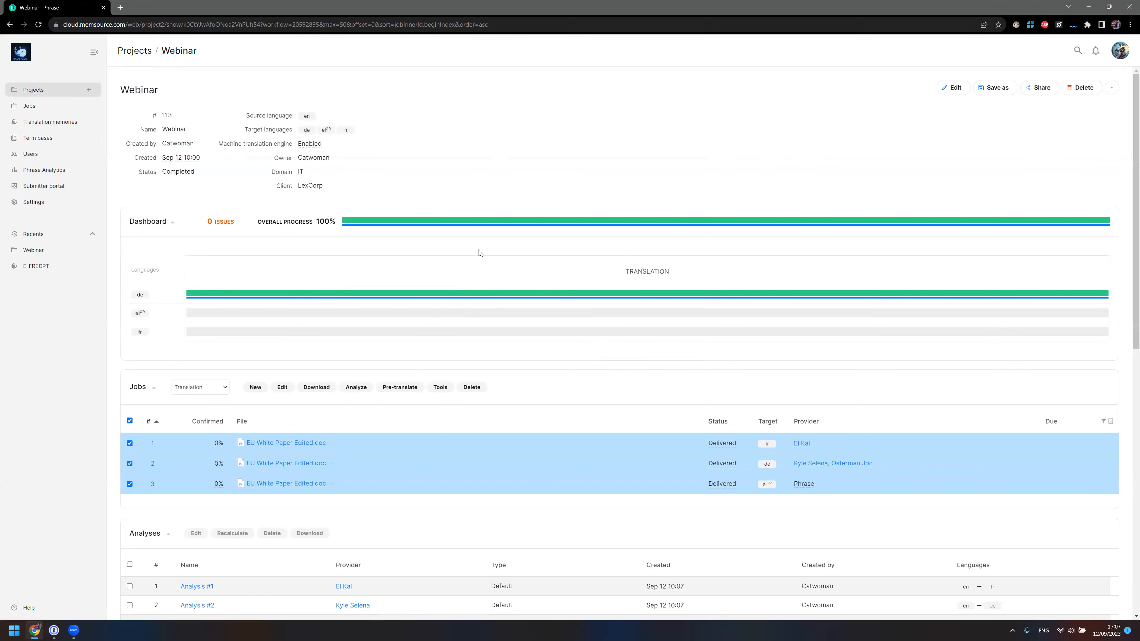
scroll(481, 265, down, 1)
scroll(180, 315, down, 4)
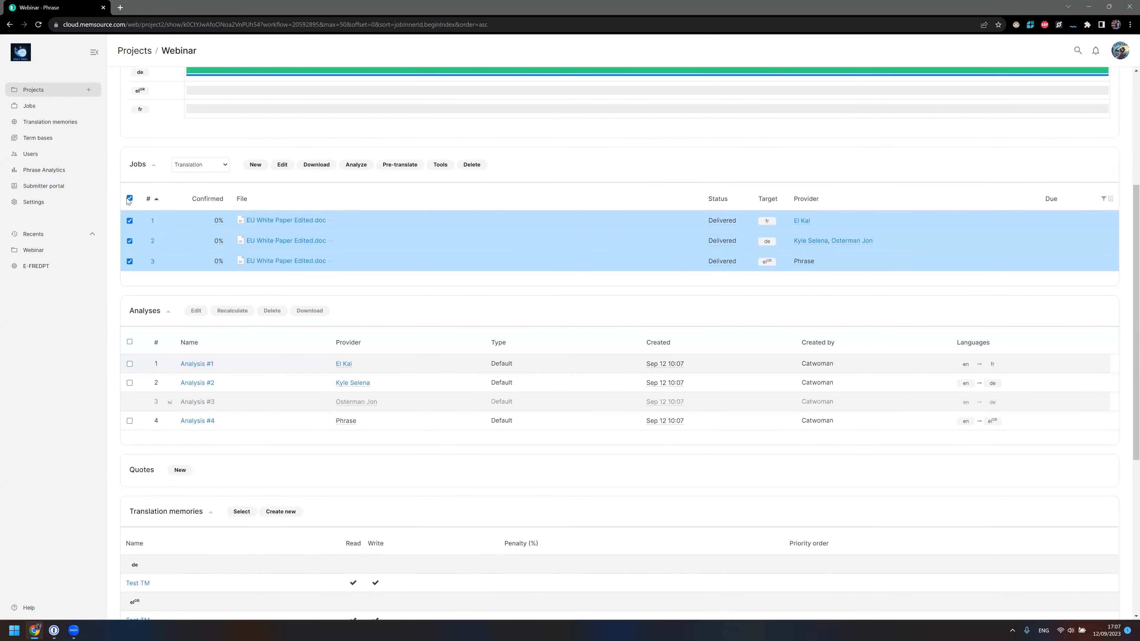
click(129, 198)
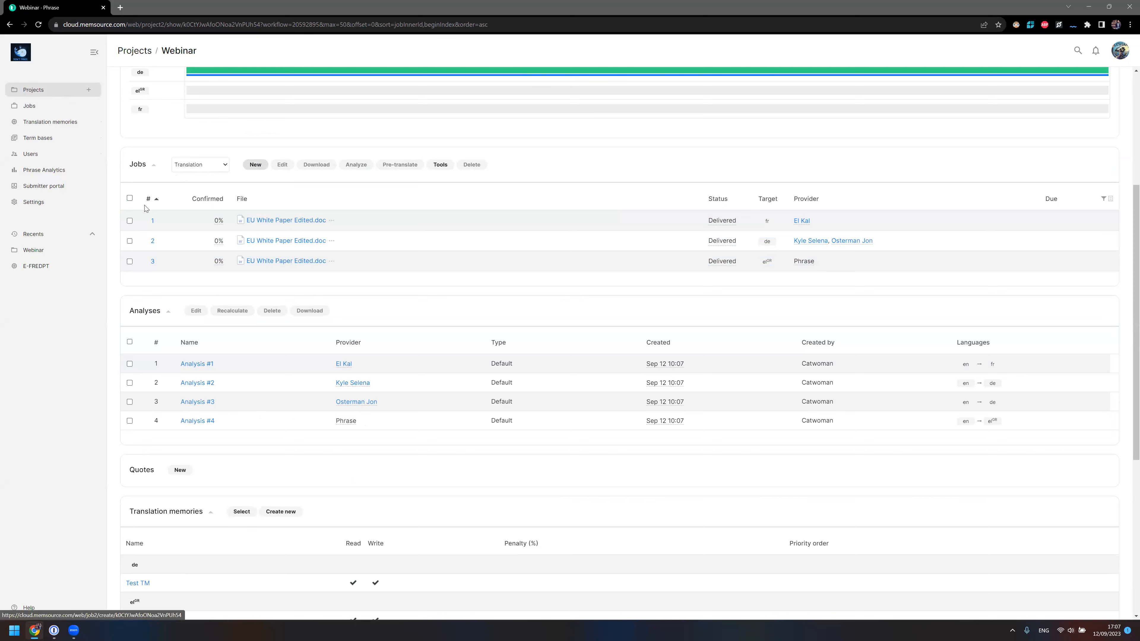
click(129, 221)
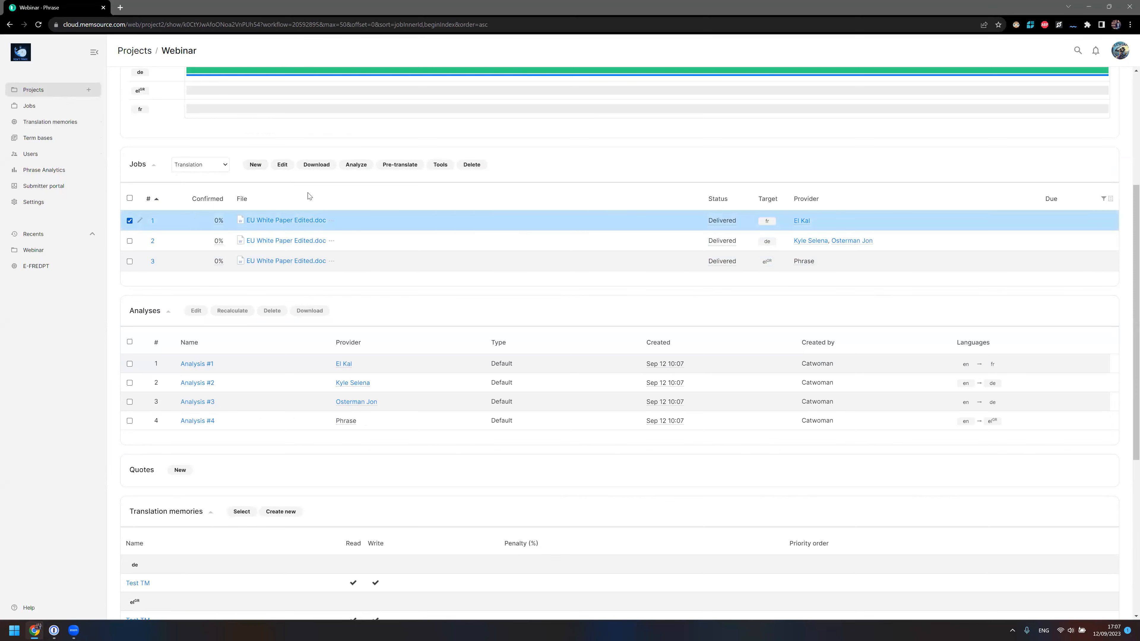
click(283, 165)
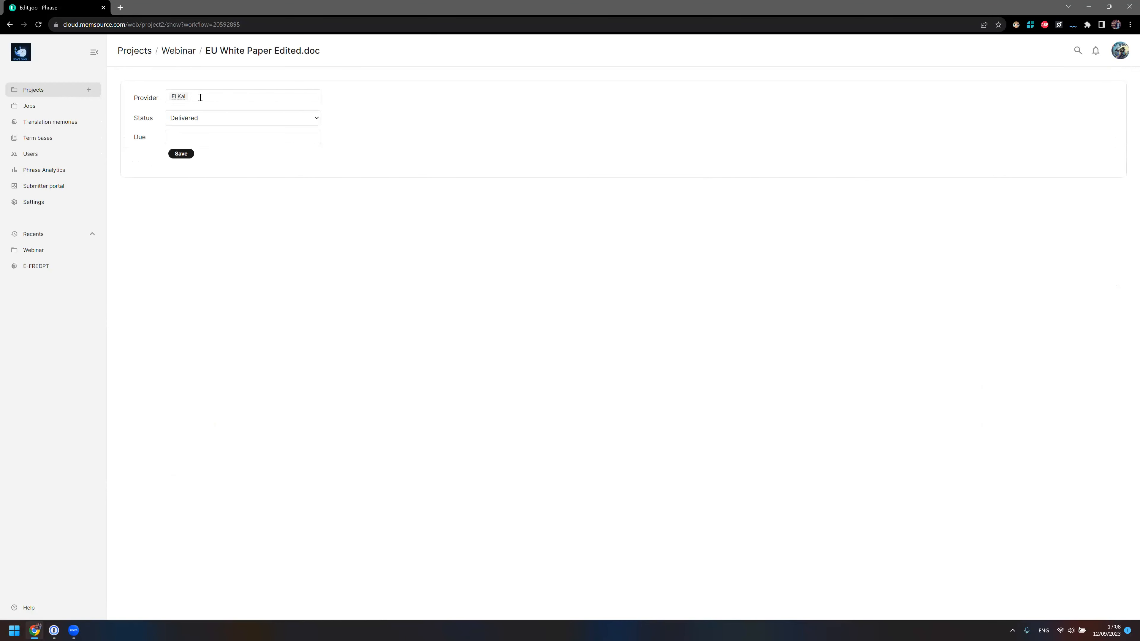
Try replacing the French job's provider with three other providers, and view the available job statuses.
click(200, 96)
click(189, 133)
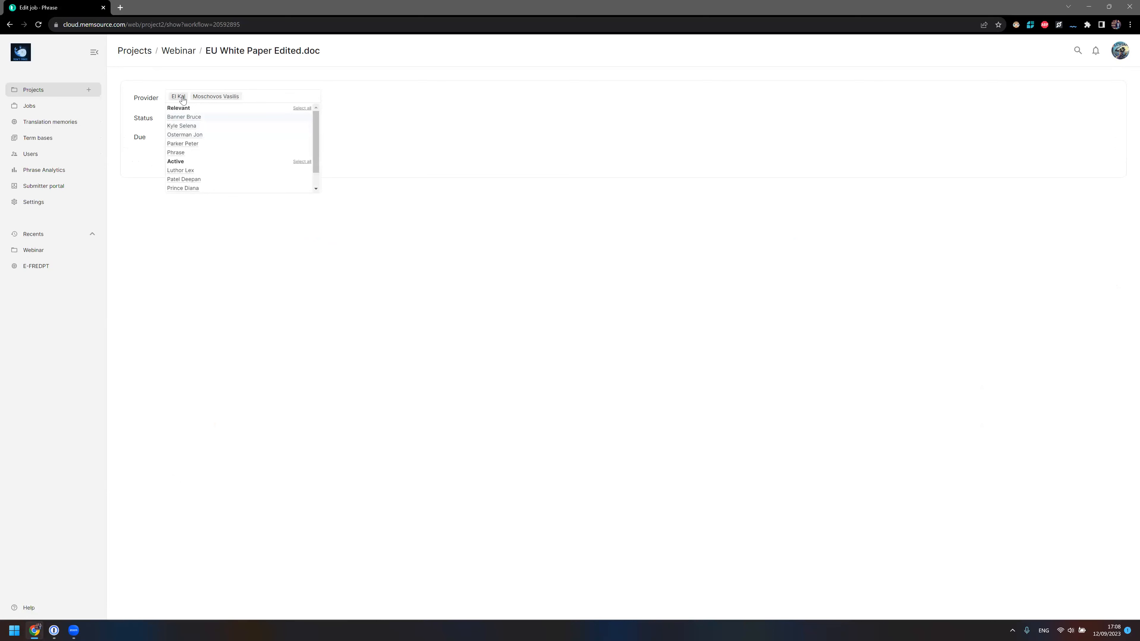
click(240, 85)
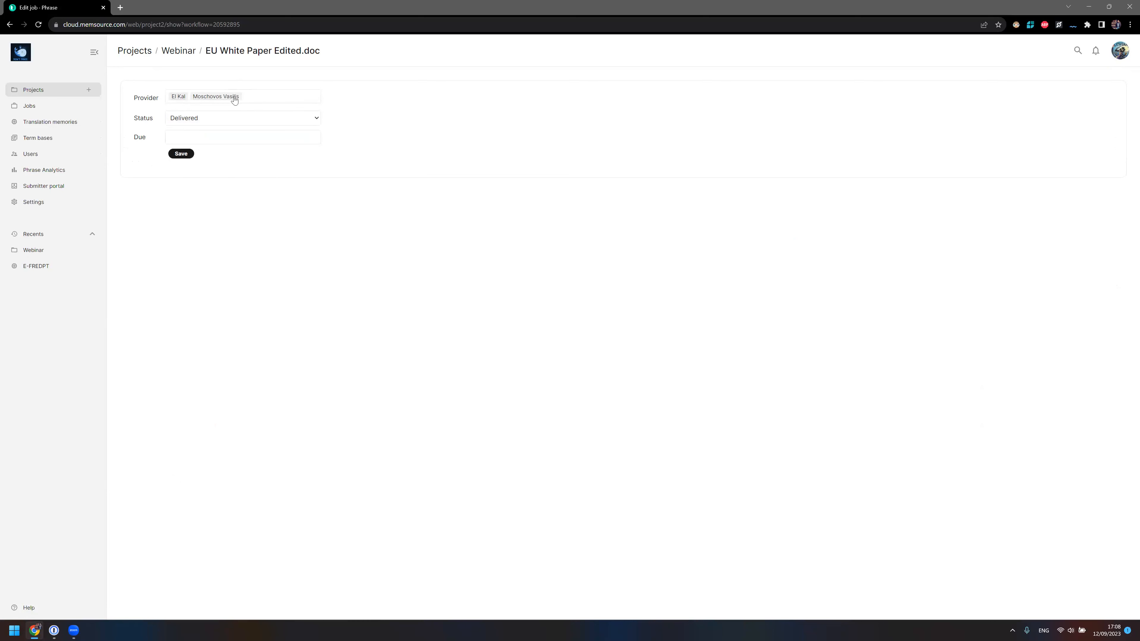
click(259, 95)
click(194, 144)
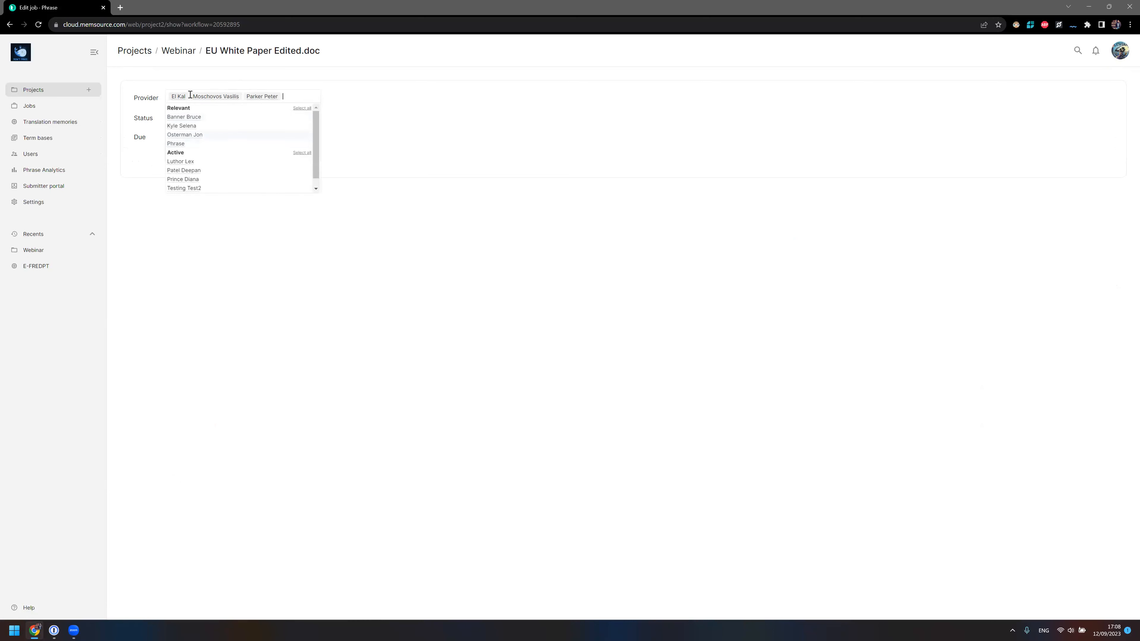
click(186, 127)
click(215, 84)
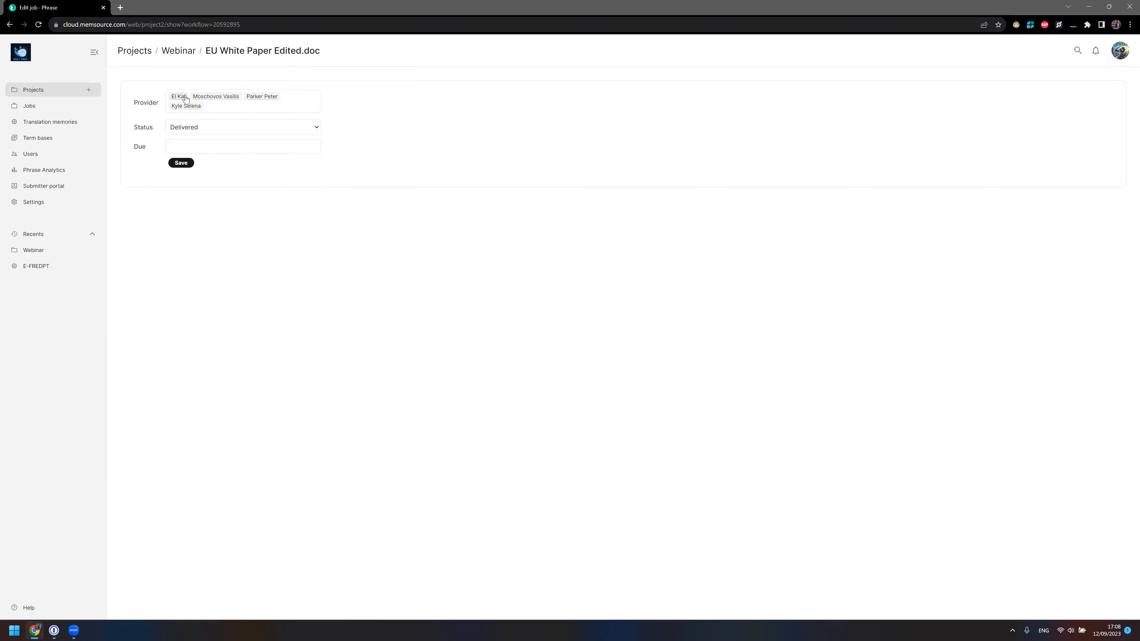
click(185, 98)
click(402, 81)
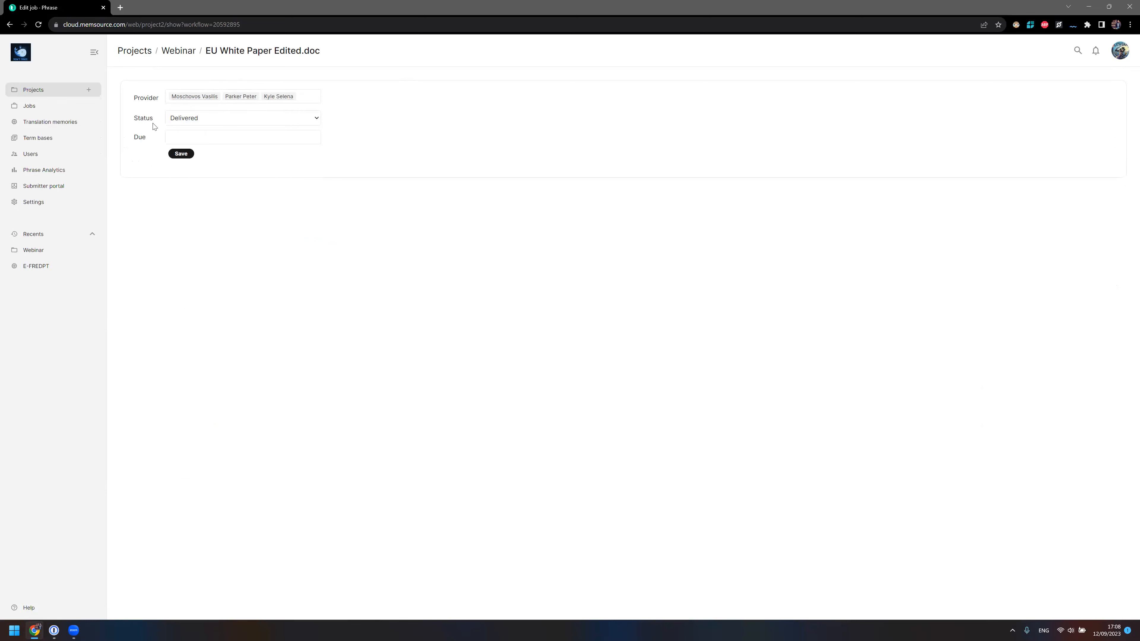
click(184, 119)
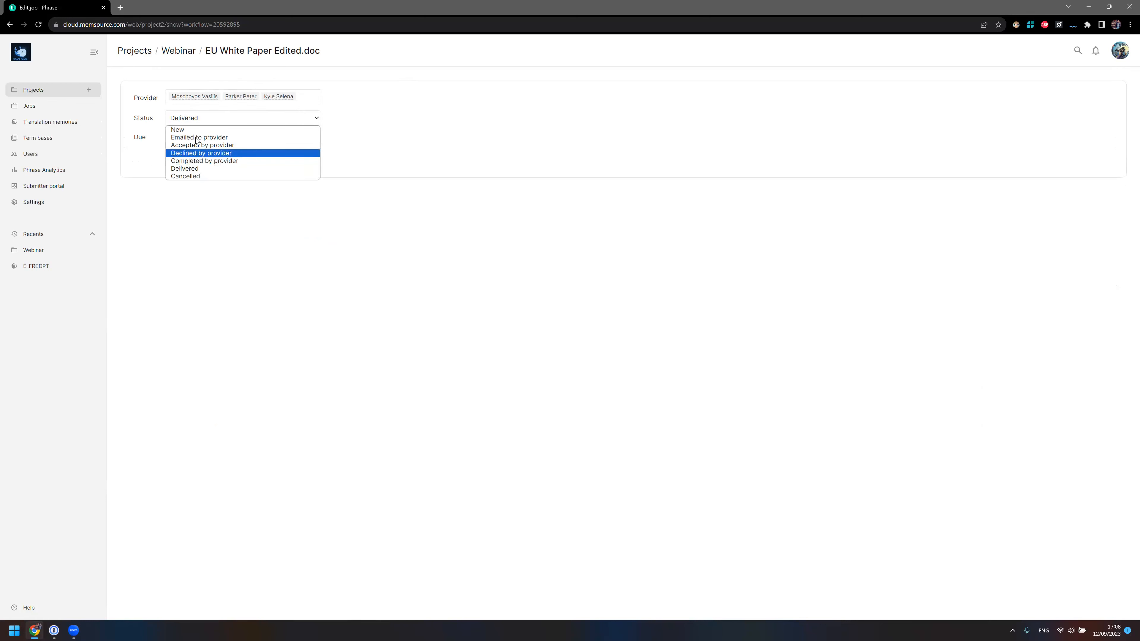
click(402, 126)
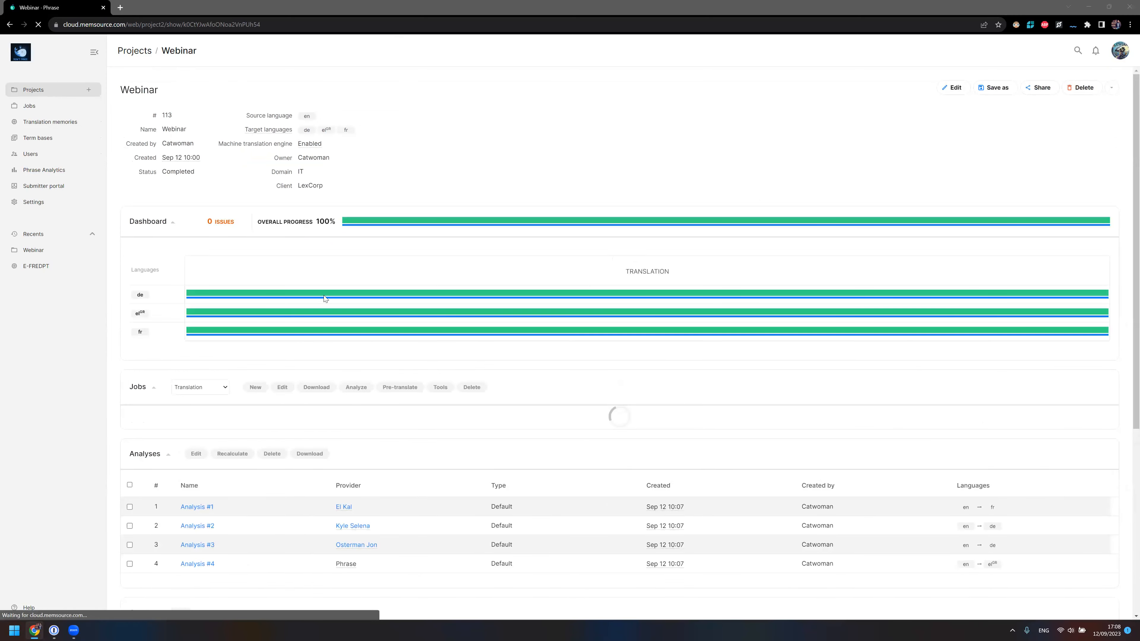
Select the French job and examine its download formats and pre-translation options.
scroll(137, 311, down, 3)
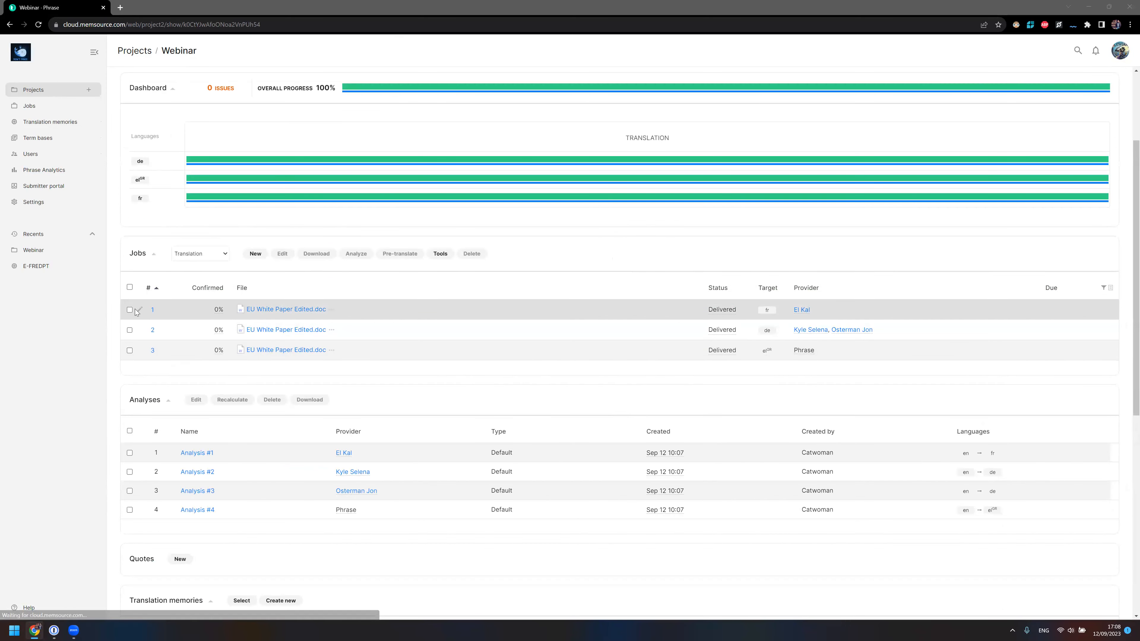
click(130, 310)
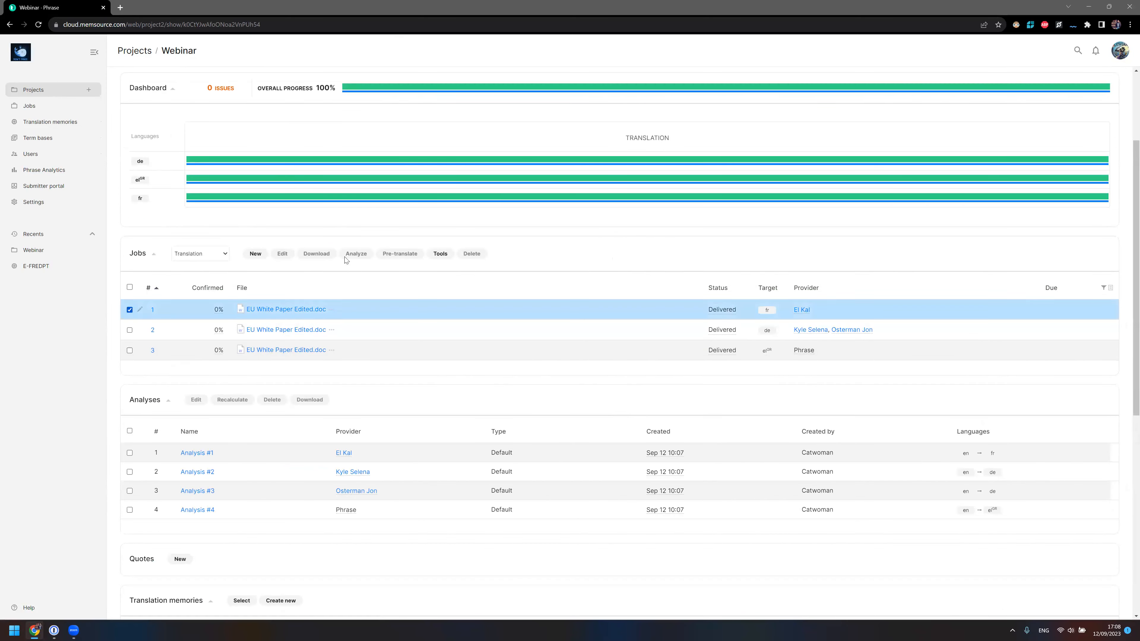
click(316, 254)
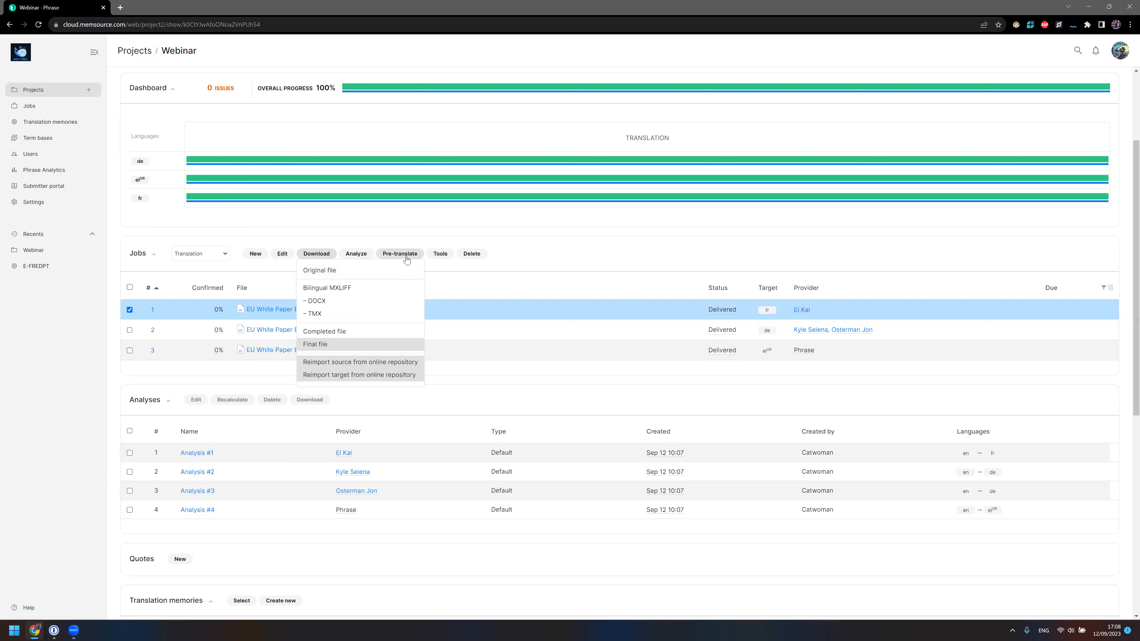
click(408, 244)
click(411, 255)
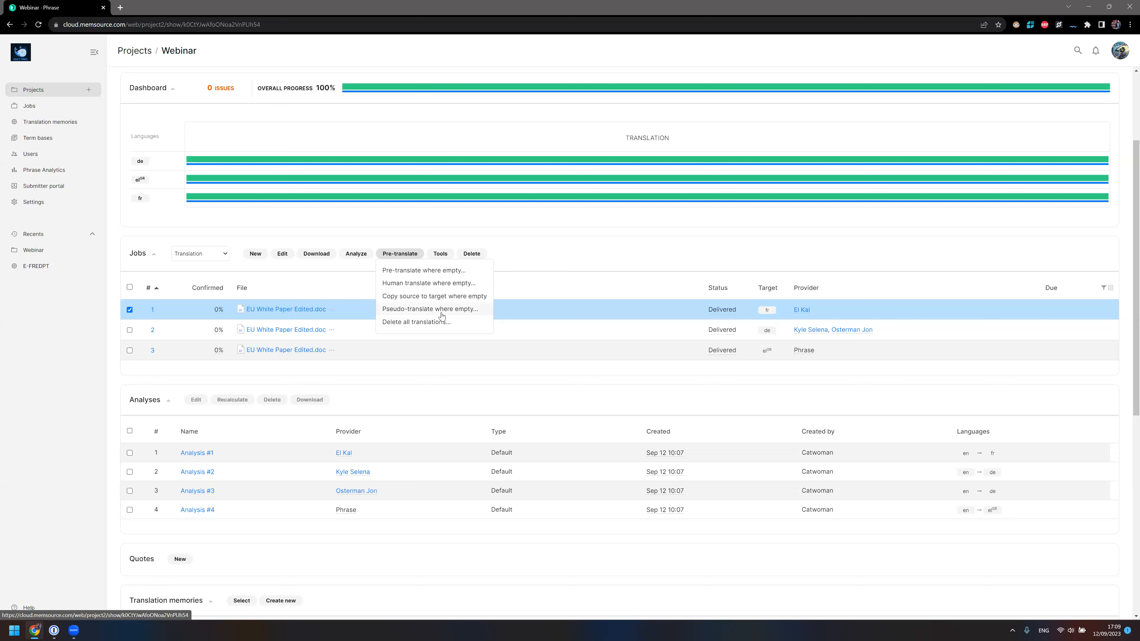
click(468, 244)
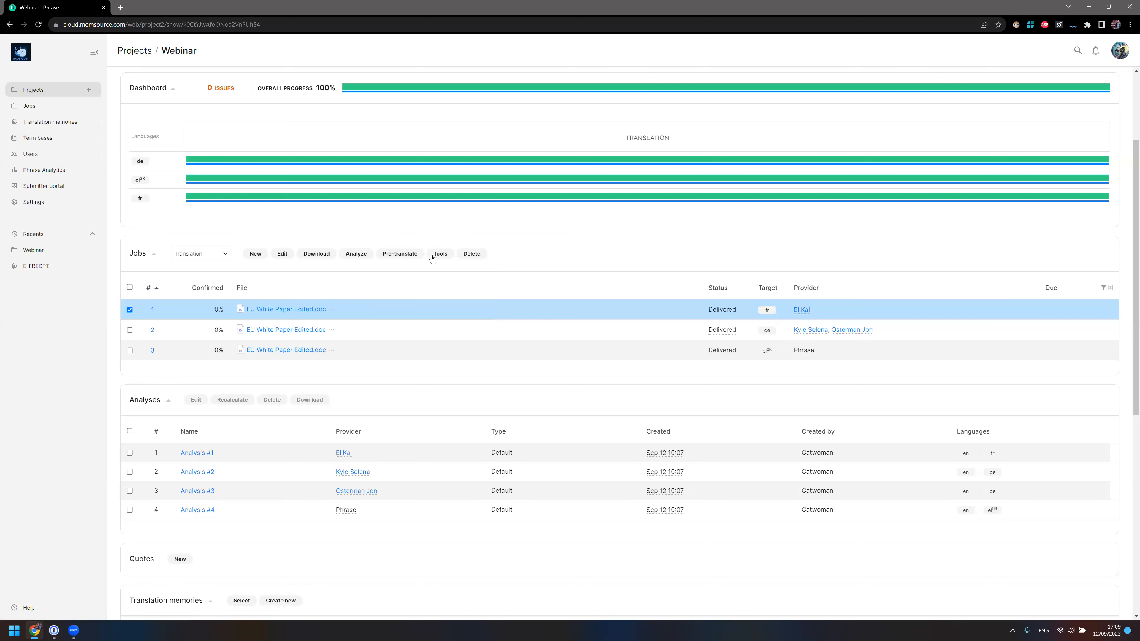
Examine the provider email form and its template choices for the French job, and close it without sending.
click(446, 257)
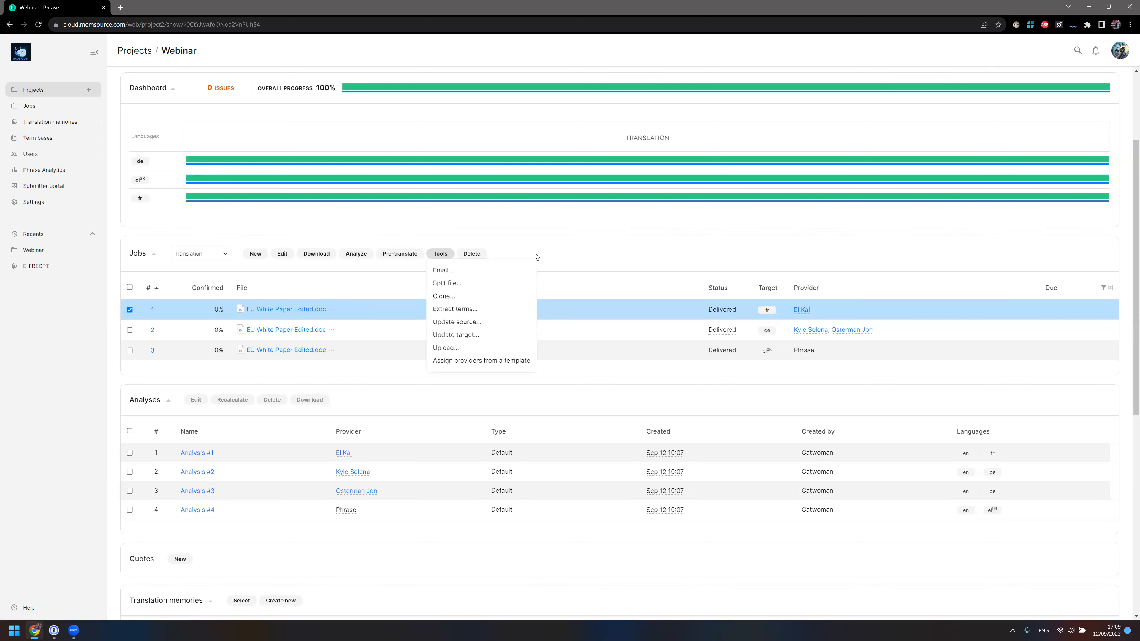
click(501, 265)
click(521, 245)
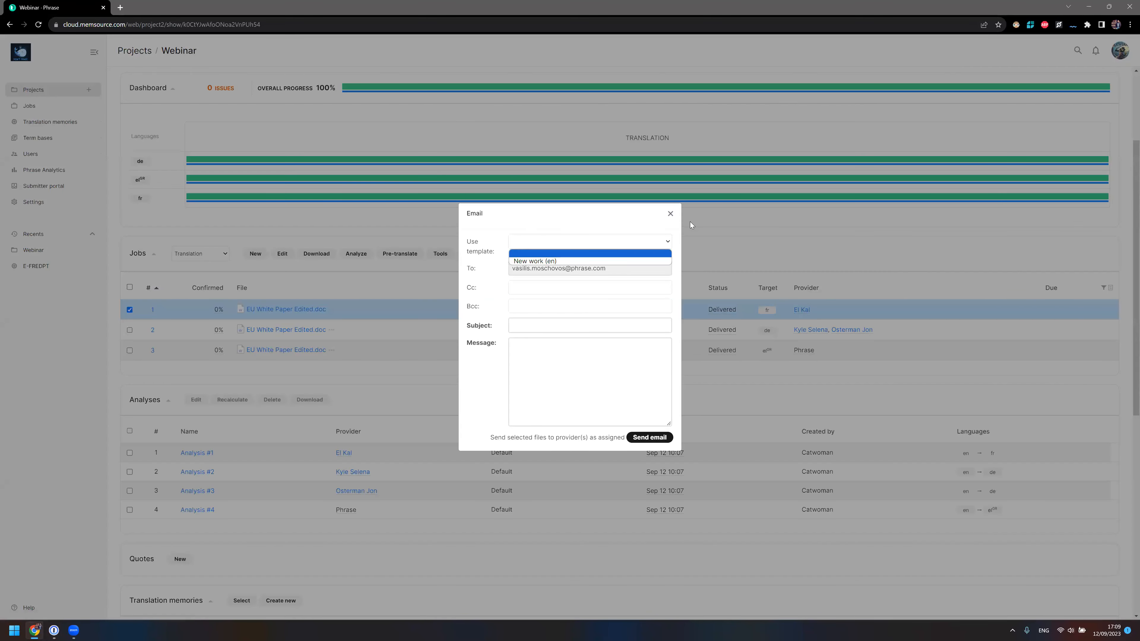
click(670, 219)
click(670, 214)
Split the French job's file every 30 words, keeping the split applied in all workflow steps.
click(440, 254)
click(443, 283)
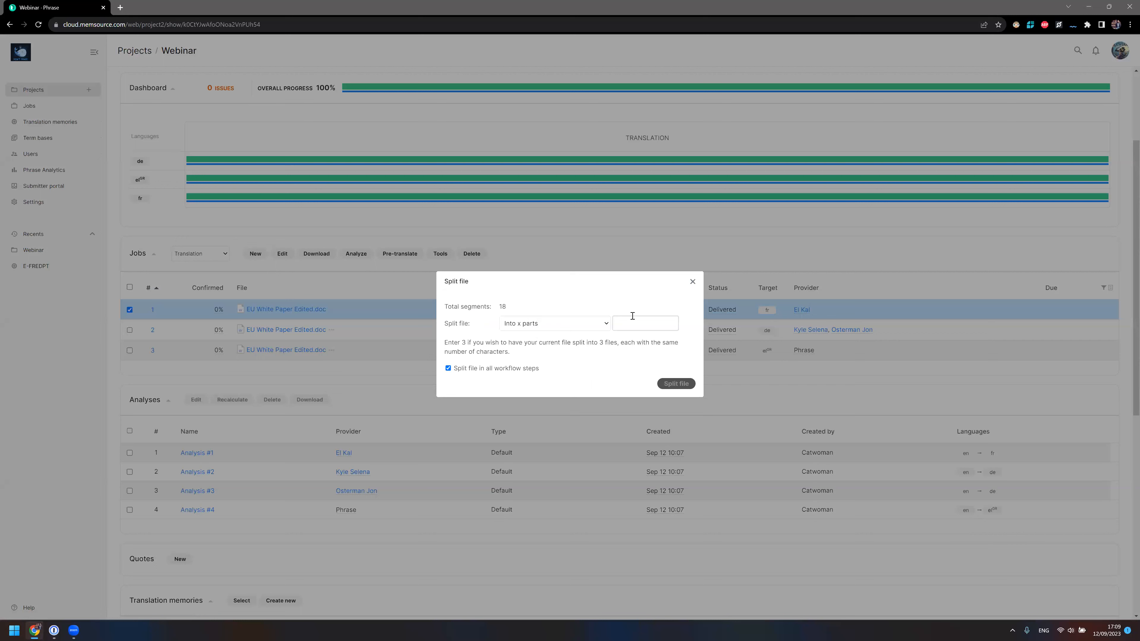
click(600, 324)
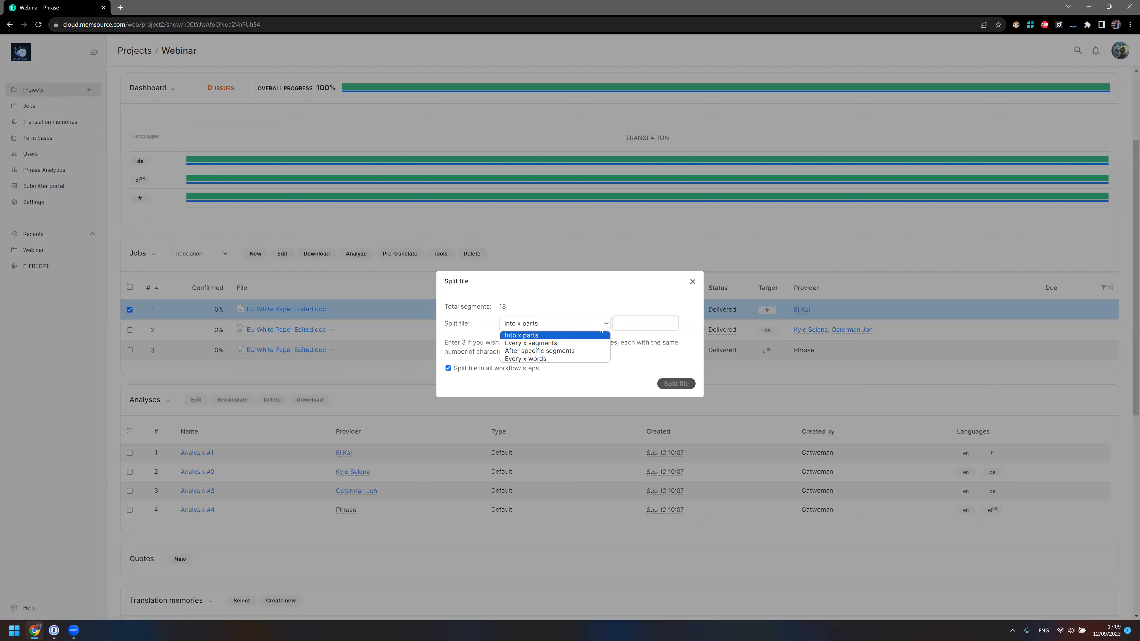
click(538, 360)
click(633, 325)
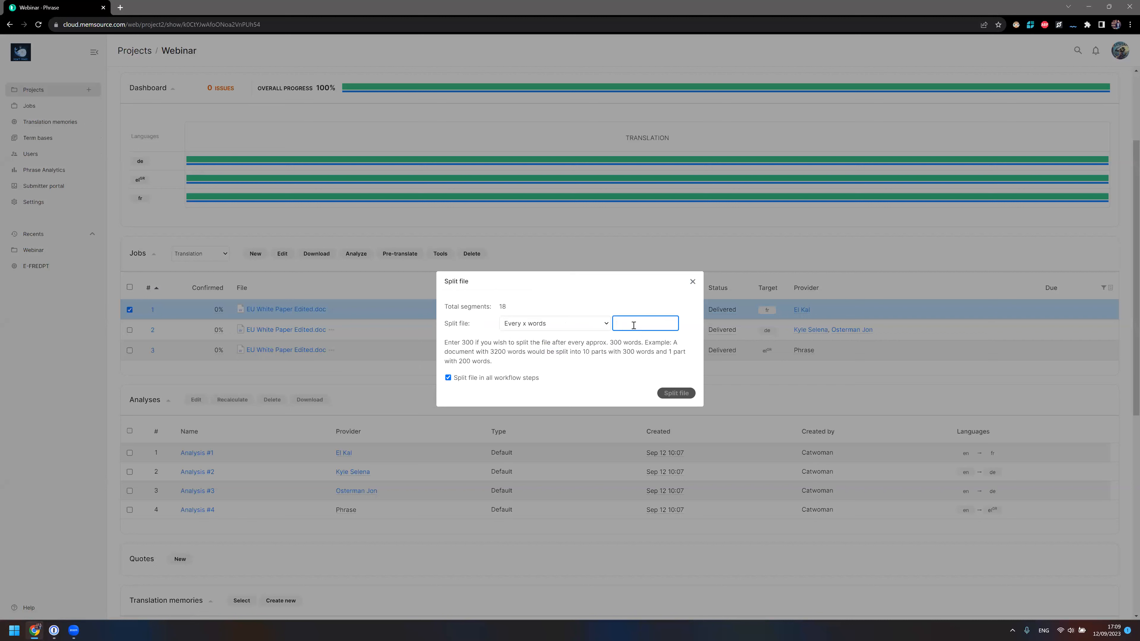
text(30)
click(676, 394)
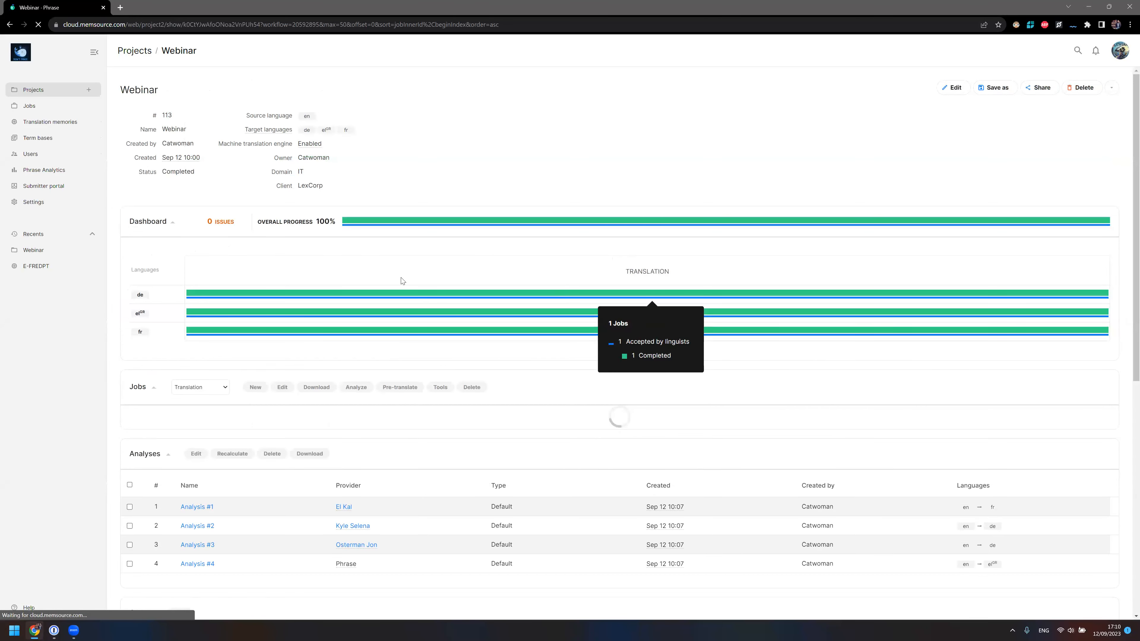
Examine the clone options for the first French split job, and return to the Webinar project without cloning.
scroll(180, 296, down, 3)
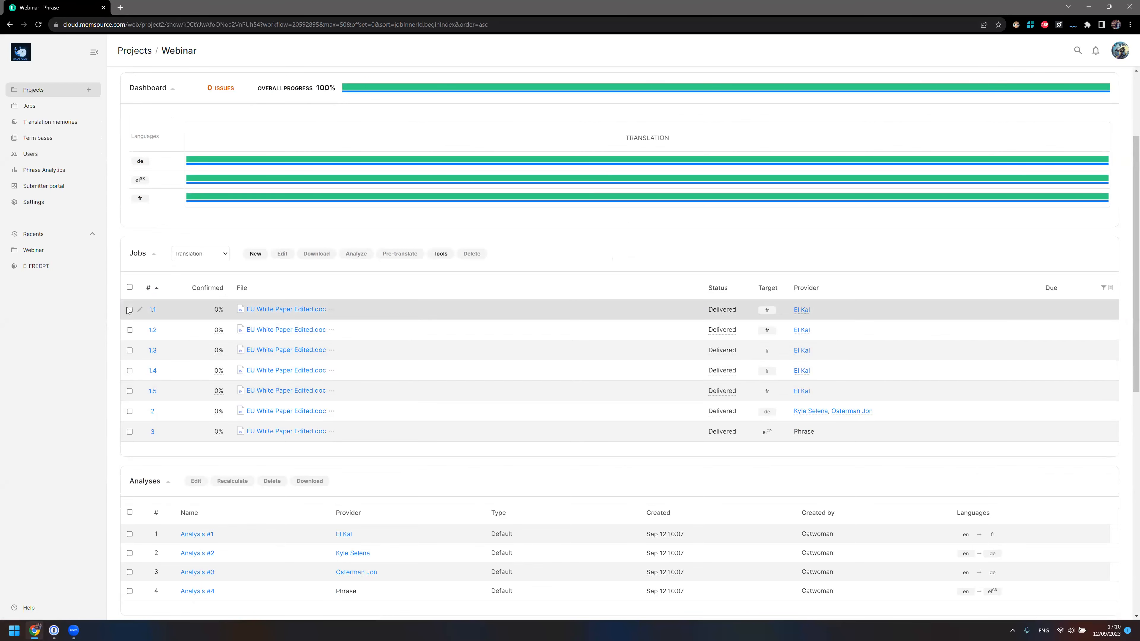
click(358, 309)
click(440, 254)
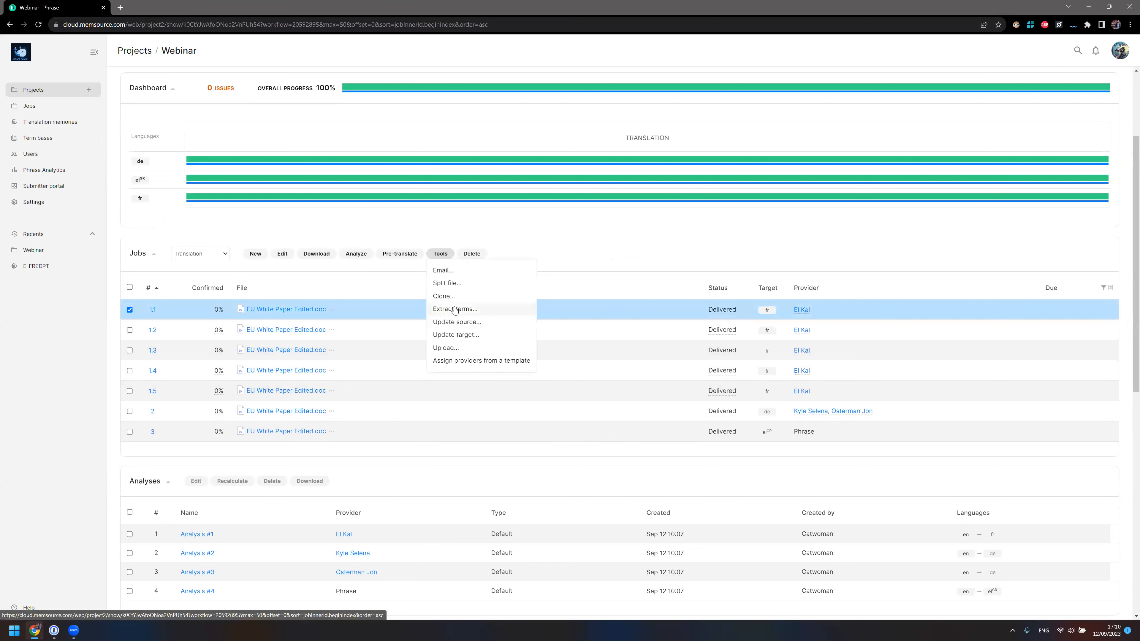
click(456, 296)
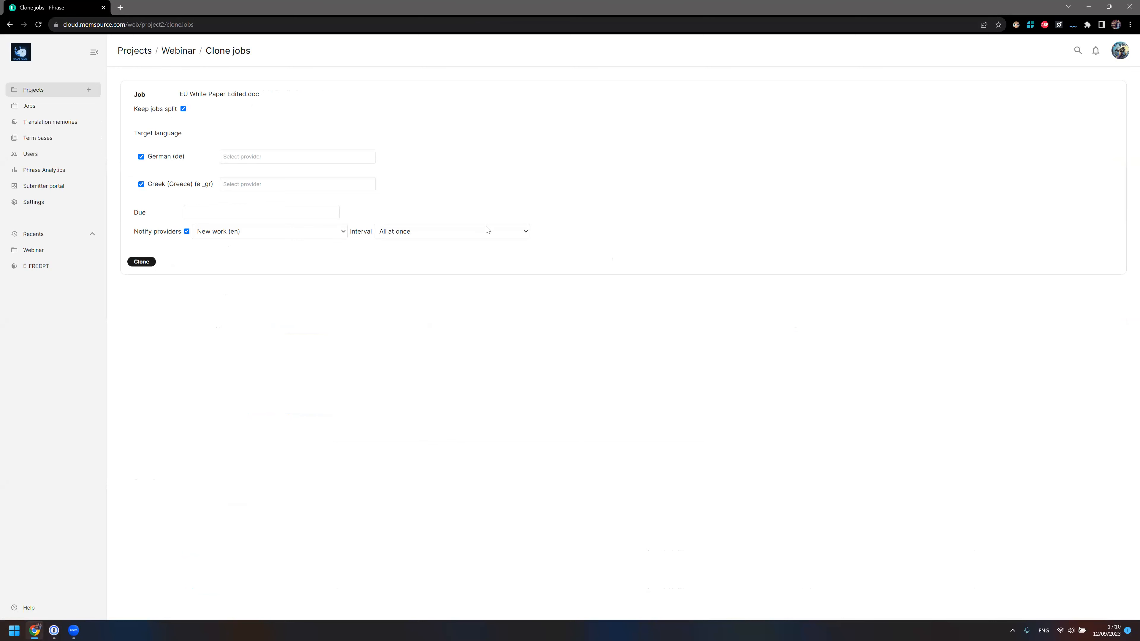
click(172, 50)
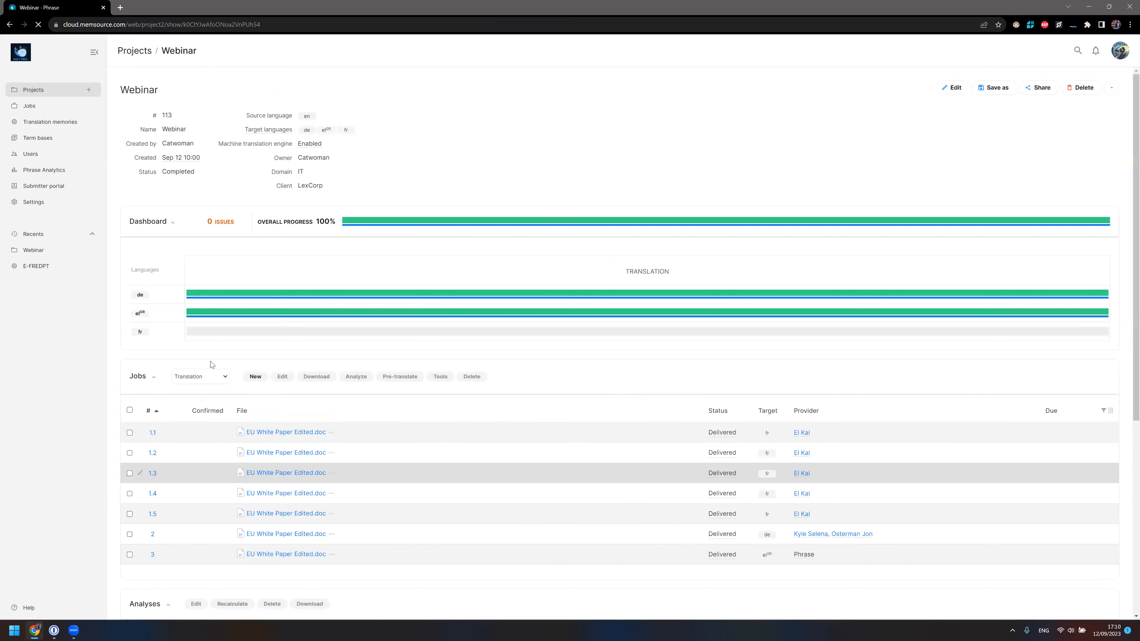
Examine the term extraction settings for the first French split job, and close them without extracting.
scroll(152, 338, down, 3)
click(129, 310)
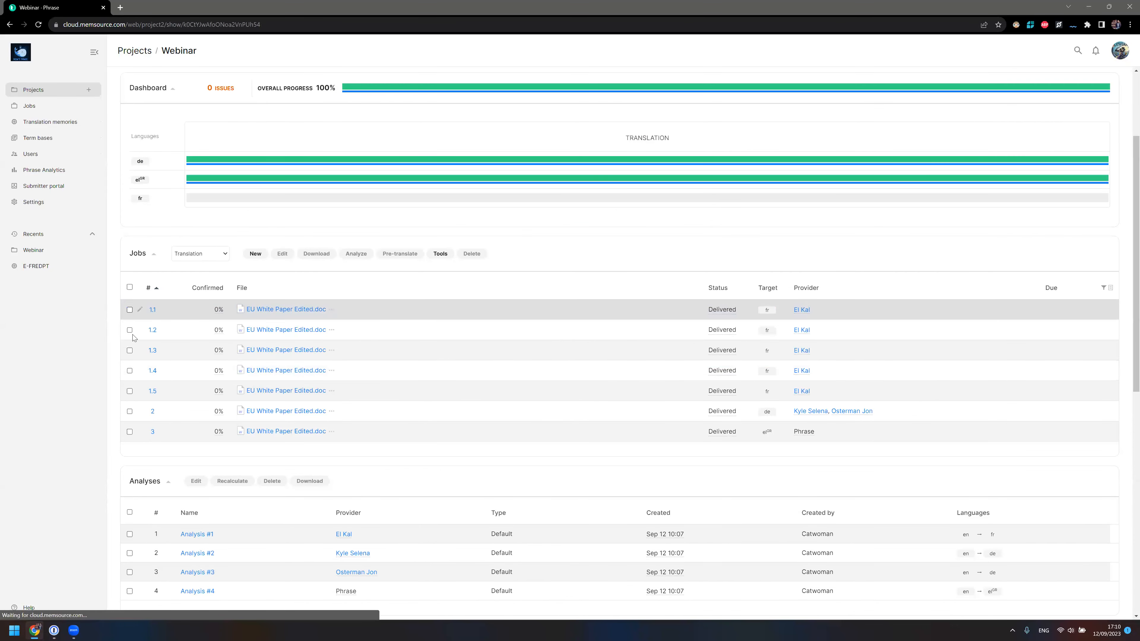
click(439, 253)
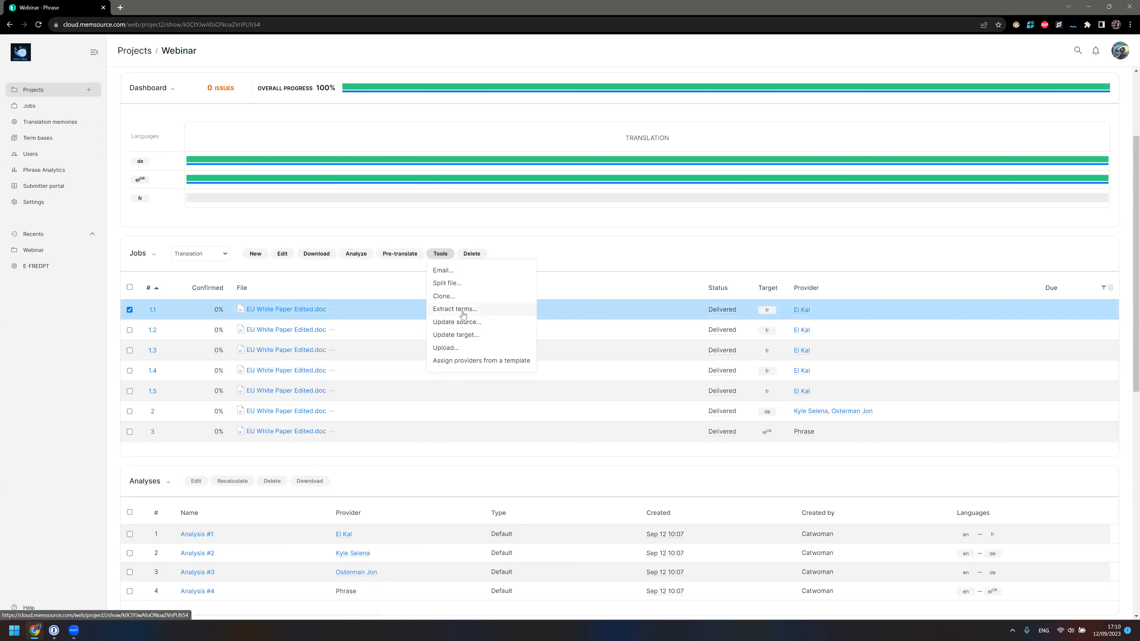
click(463, 311)
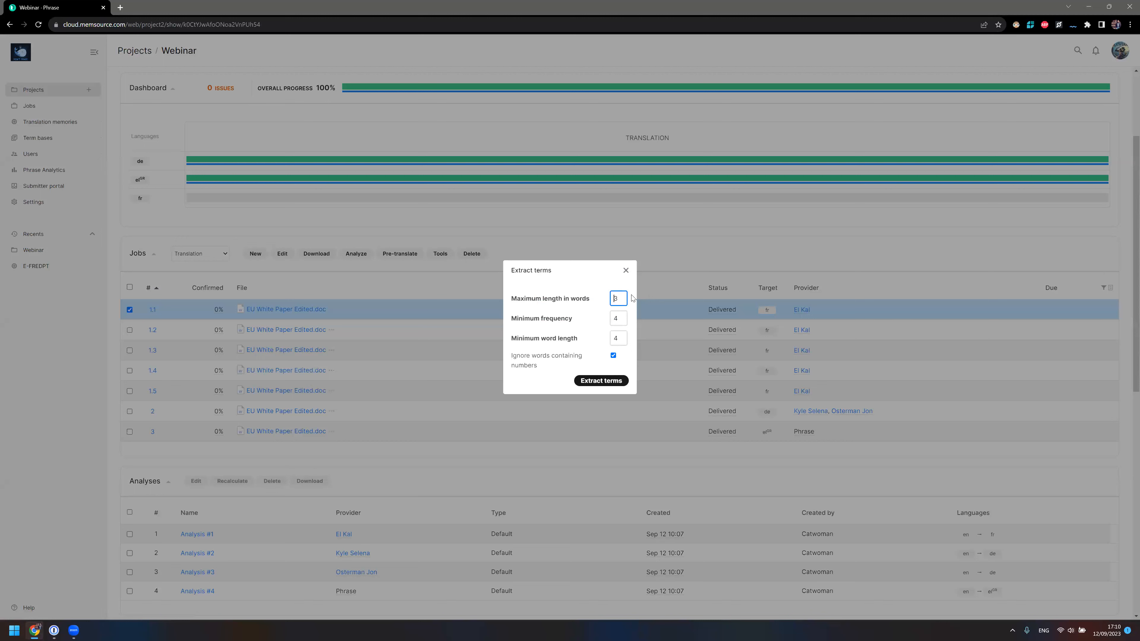
click(625, 270)
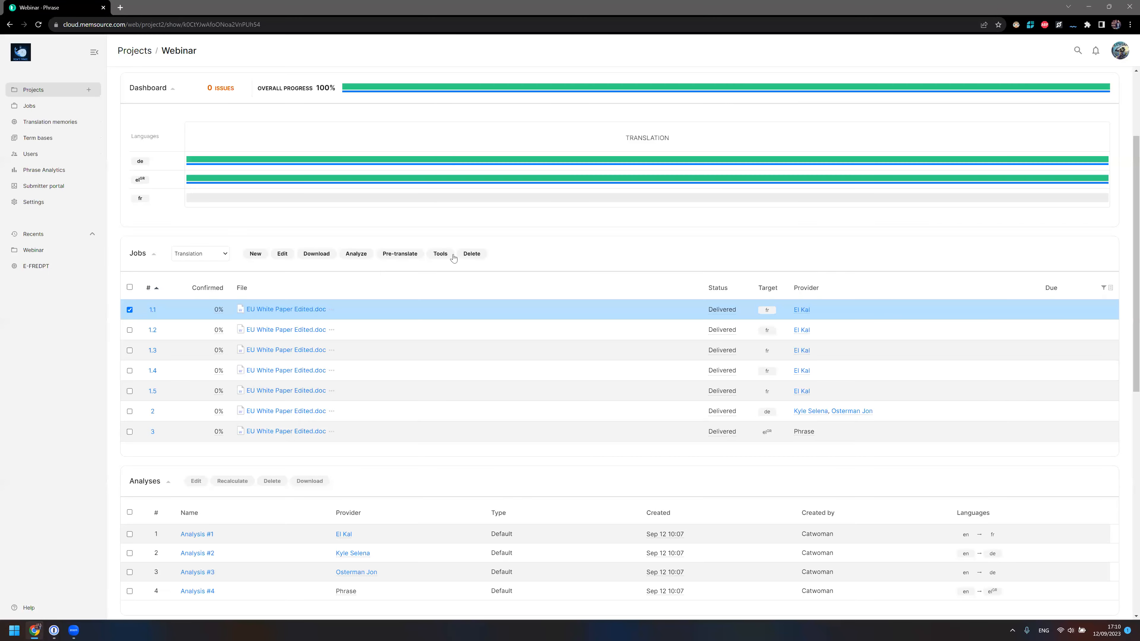
Try to update the source of the first French split job and the target of the German job.
click(444, 254)
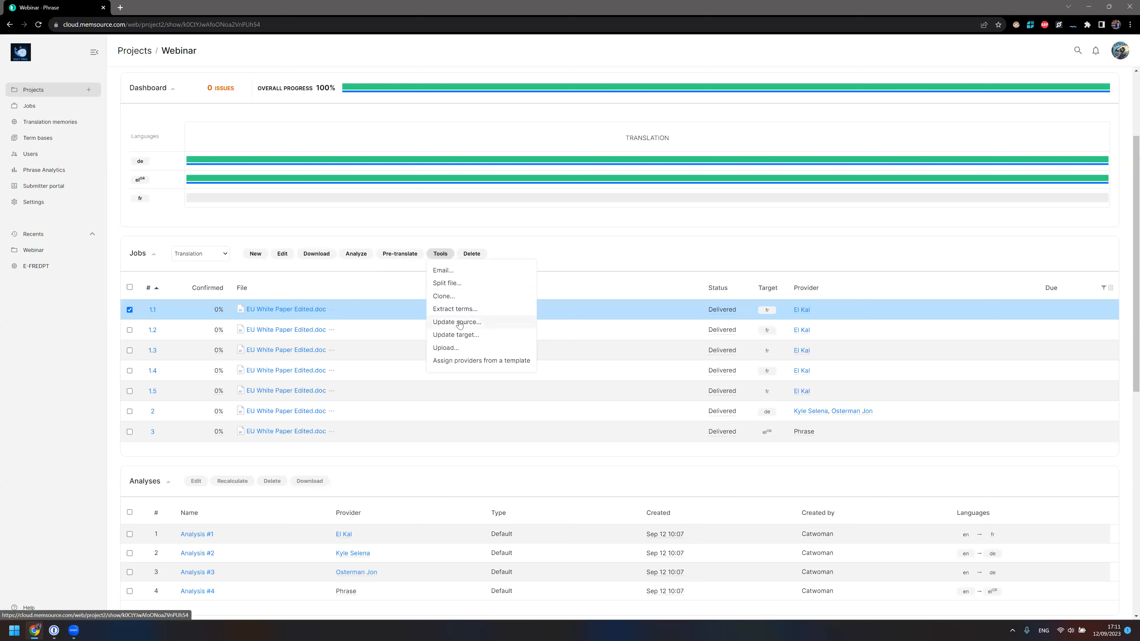
click(471, 322)
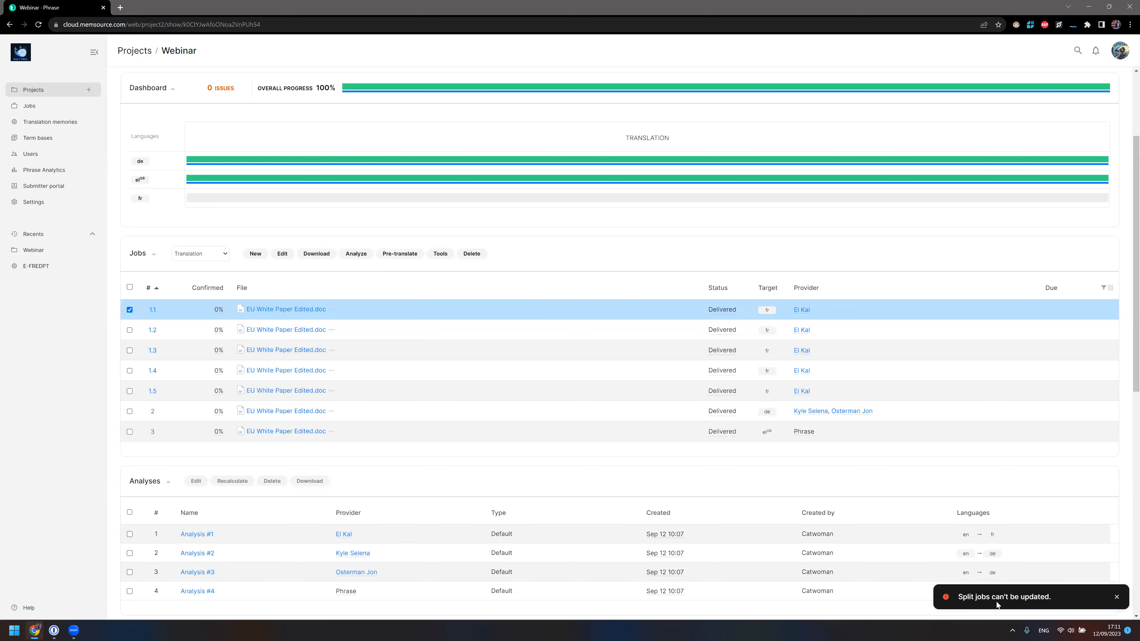
click(129, 310)
click(129, 412)
click(446, 259)
click(456, 334)
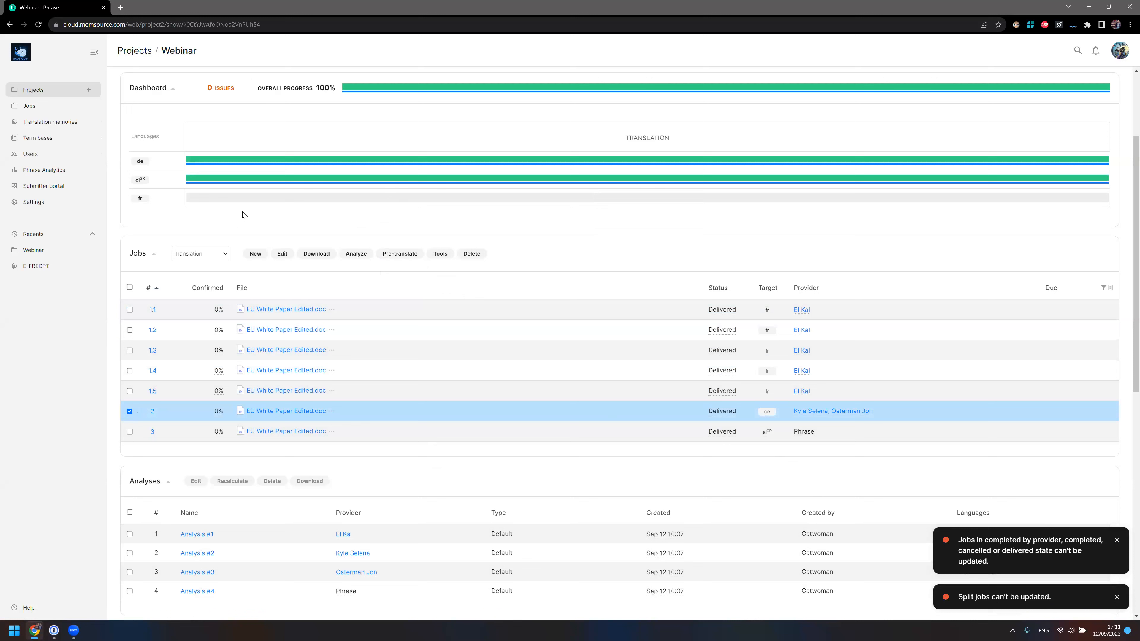
Try to update the source of the Greek job alone, and dismiss the notifications.
click(129, 412)
click(129, 431)
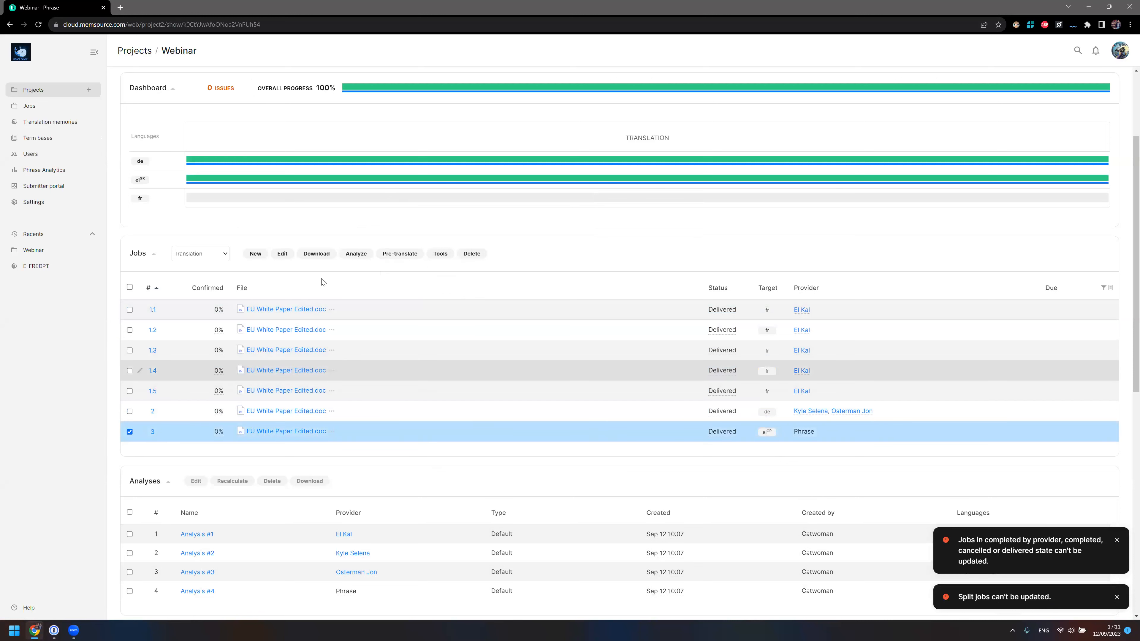
click(439, 254)
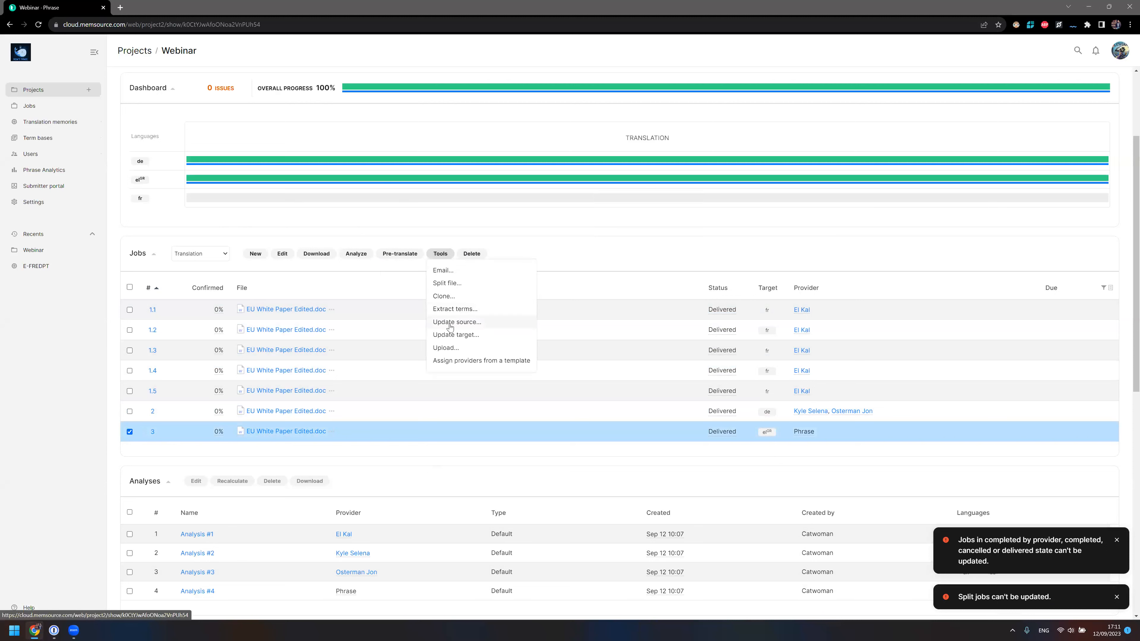
click(452, 323)
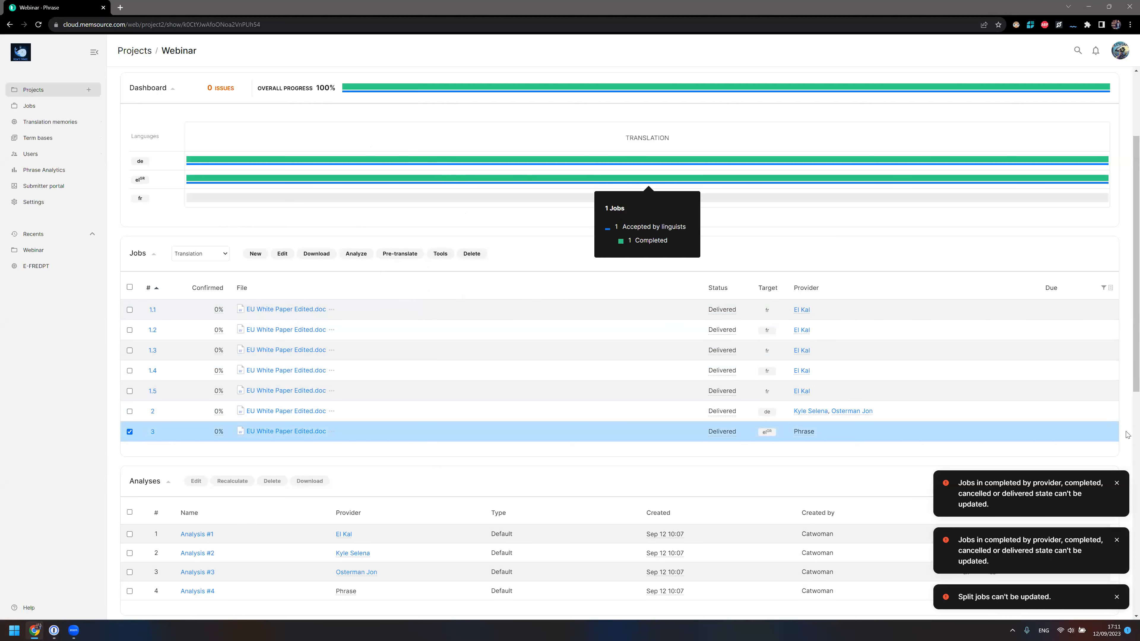
click(1117, 483)
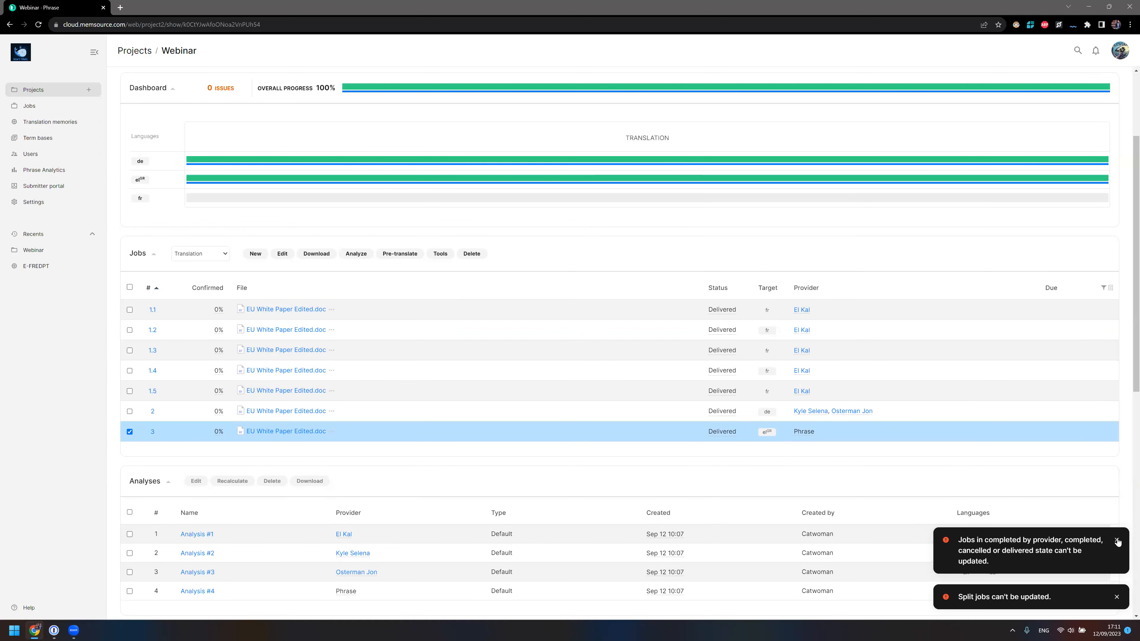
click(1116, 540)
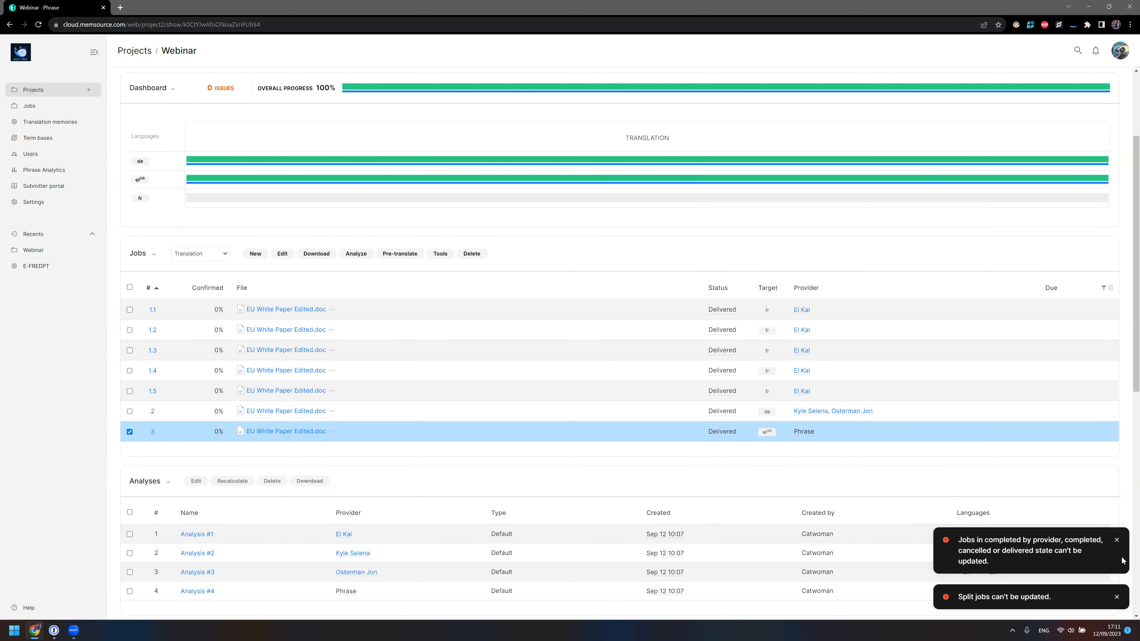
click(1117, 596)
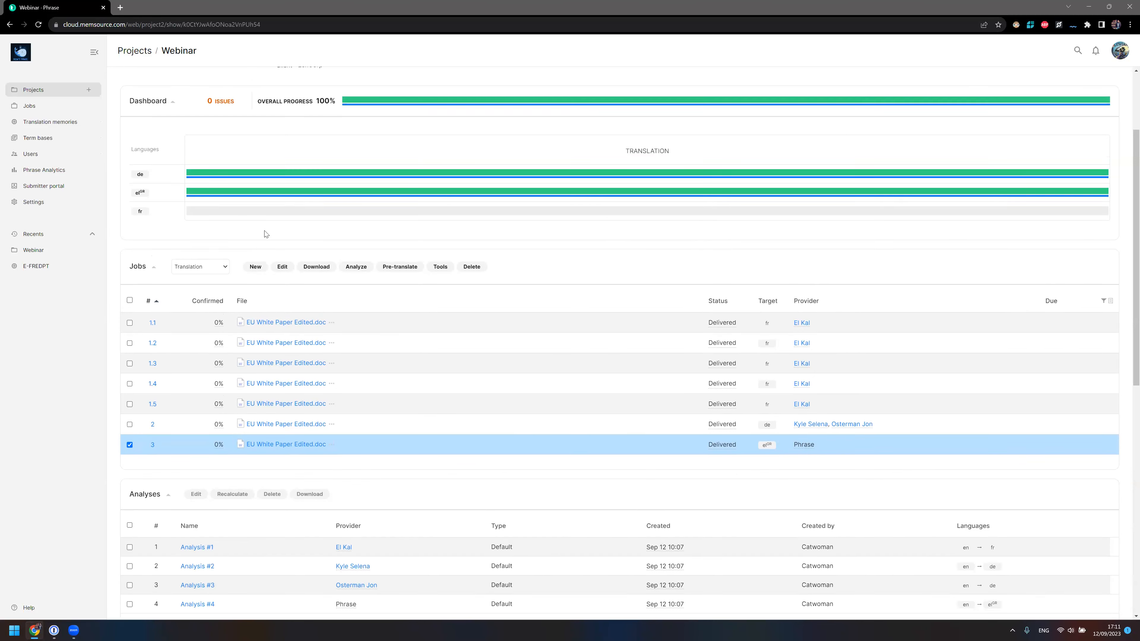
Check the project's progress dashboard and examine the bilingual file upload options for the Greek job, without uploading anything.
scroll(249, 207, up, 3)
mouse_move(629, 337)
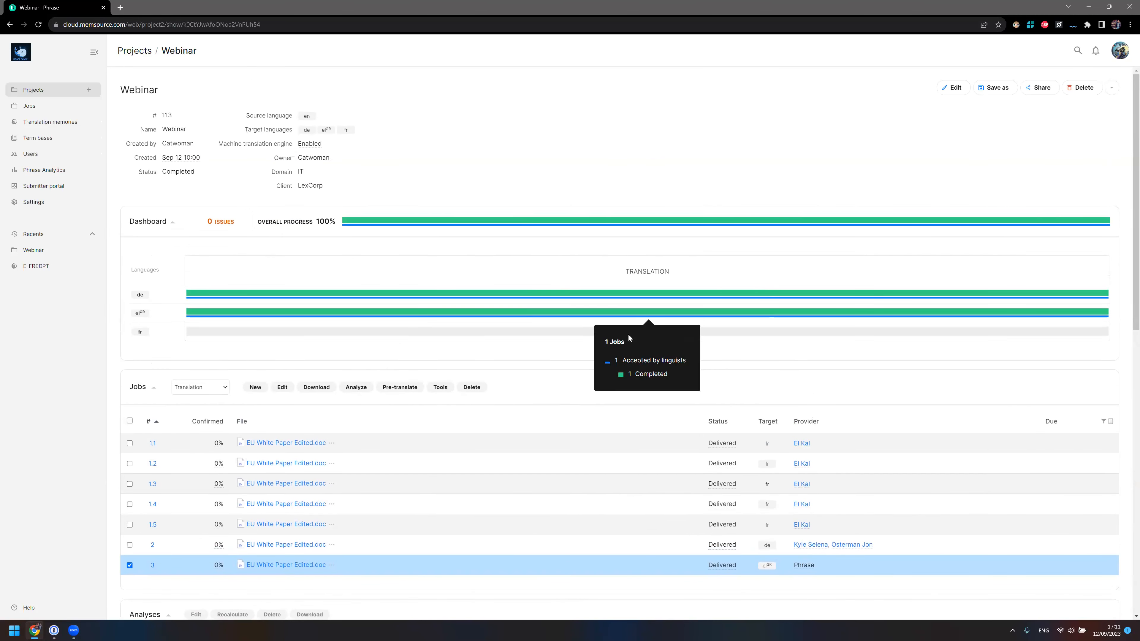
scroll(446, 226, down, 3)
click(447, 226)
click(454, 317)
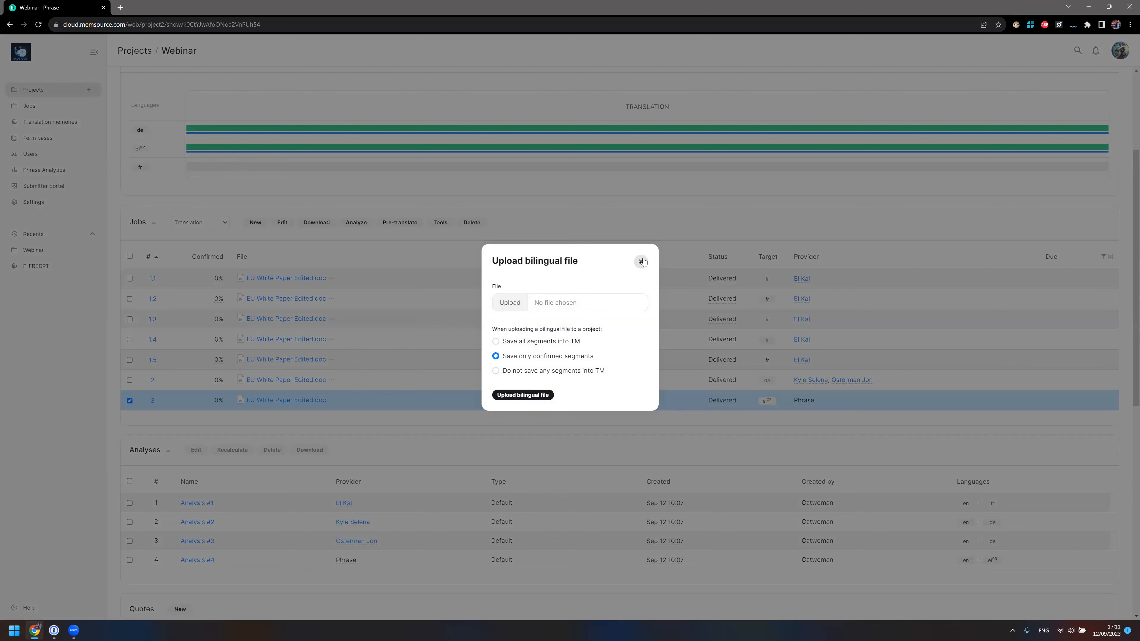
click(442, 223)
Examine the project templates available for assigning providers to the Greek job, and close without assigning.
click(441, 223)
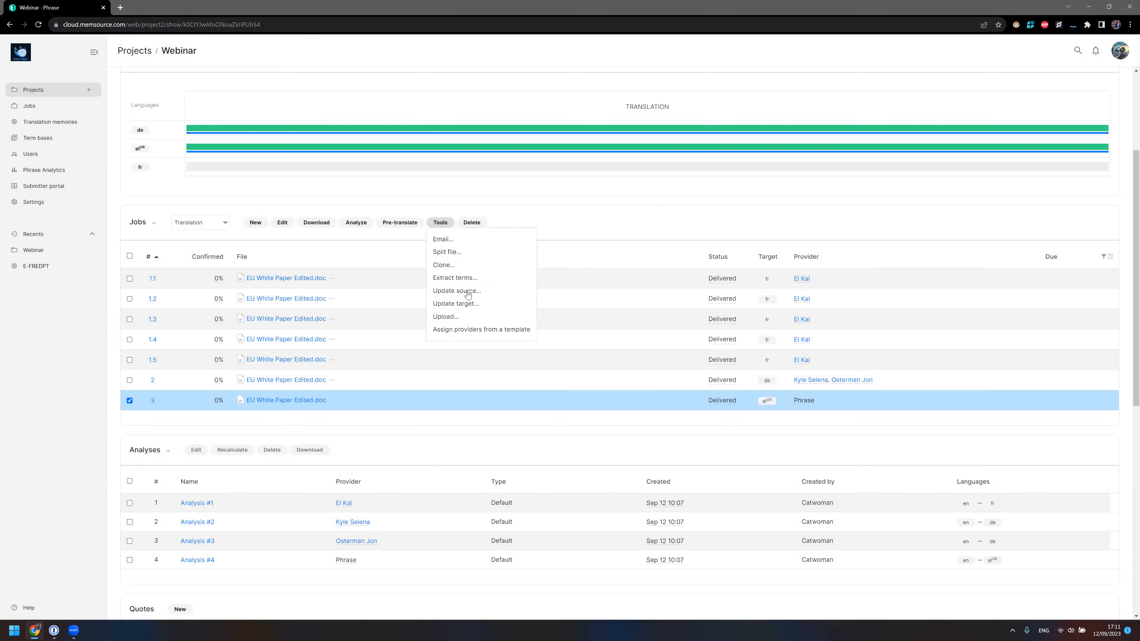
click(481, 330)
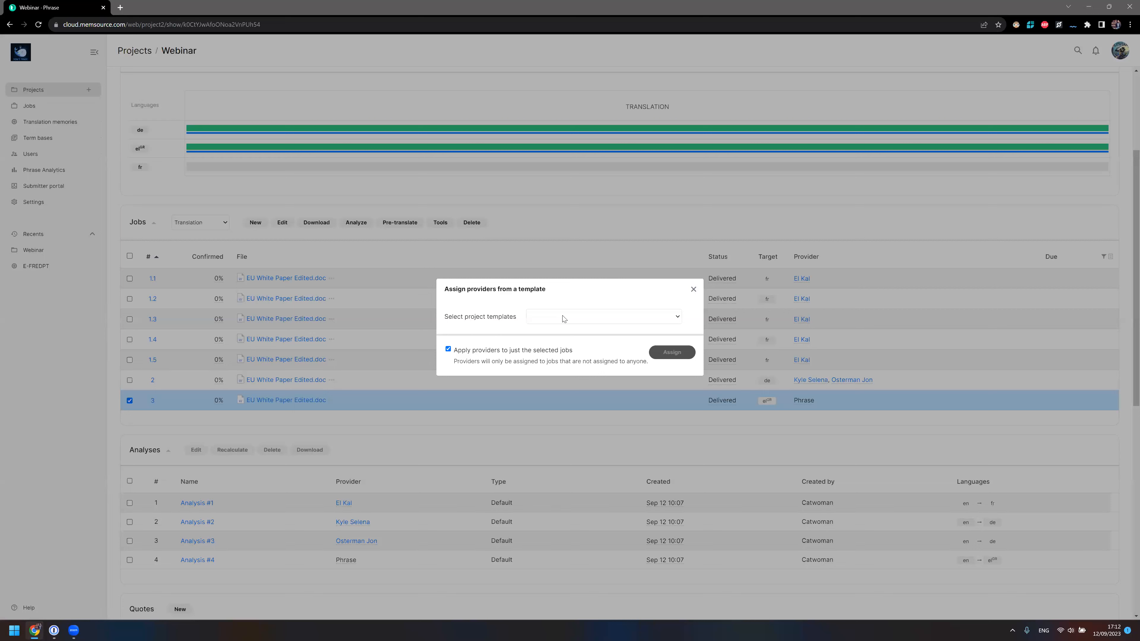
click(564, 318)
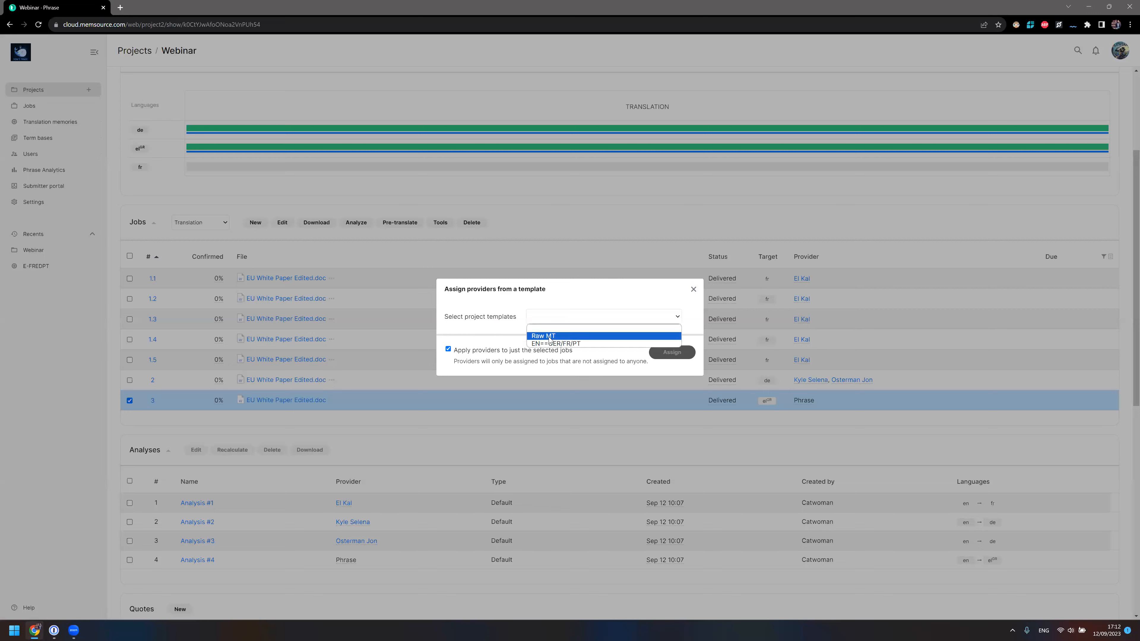
click(498, 329)
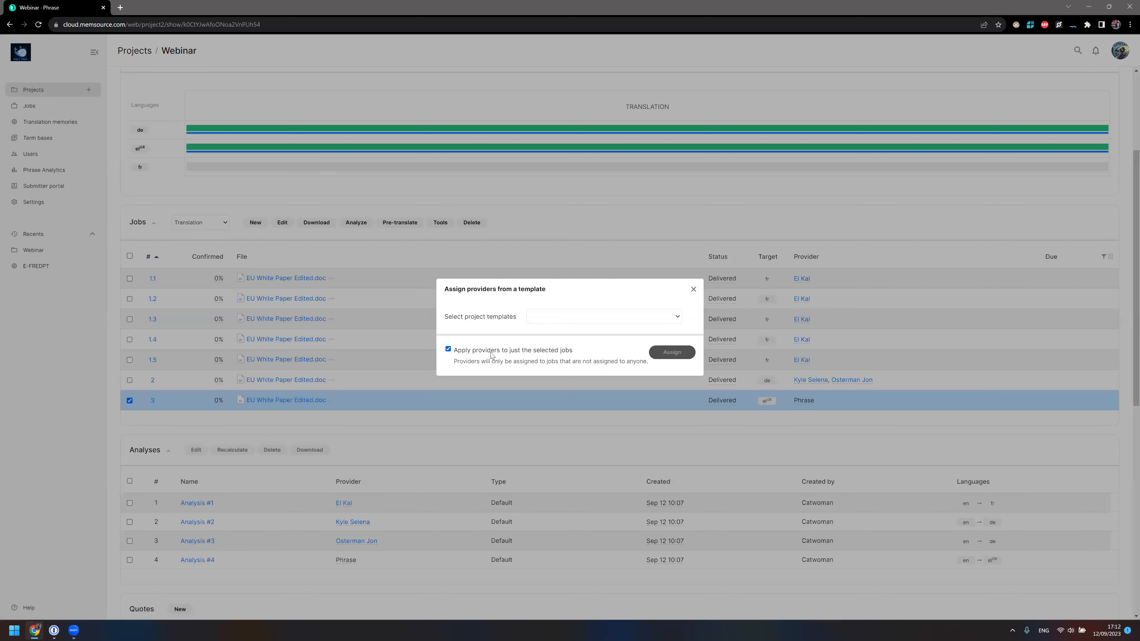
click(693, 289)
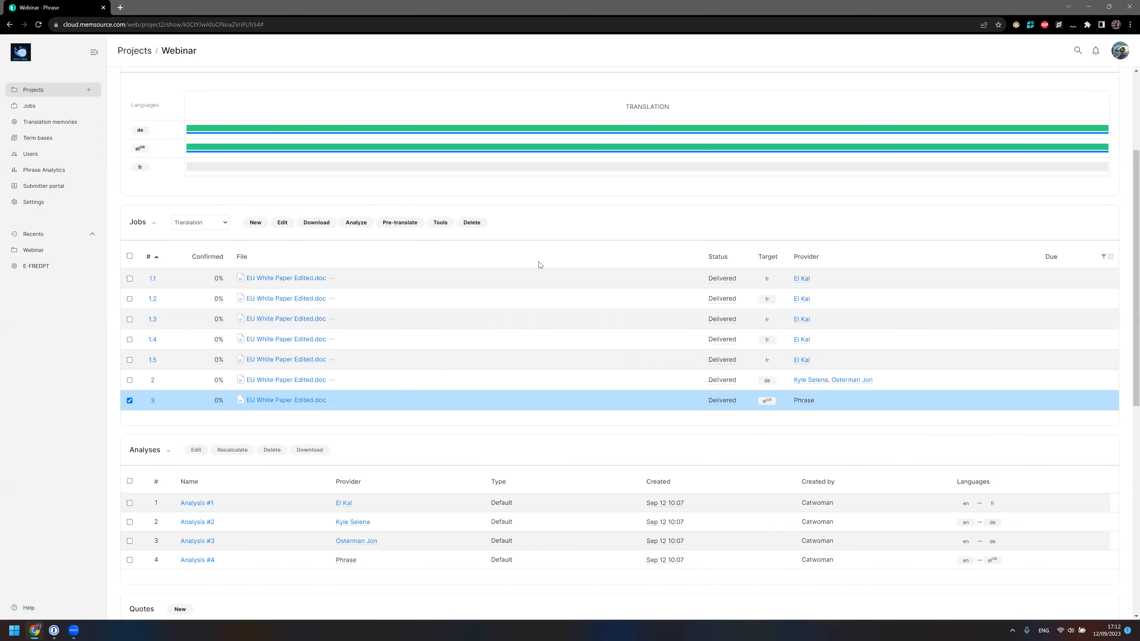
Open the German job in the CAT web editor and inspect the matches for segments 3 and 5.
scroll(540, 265, up, 2)
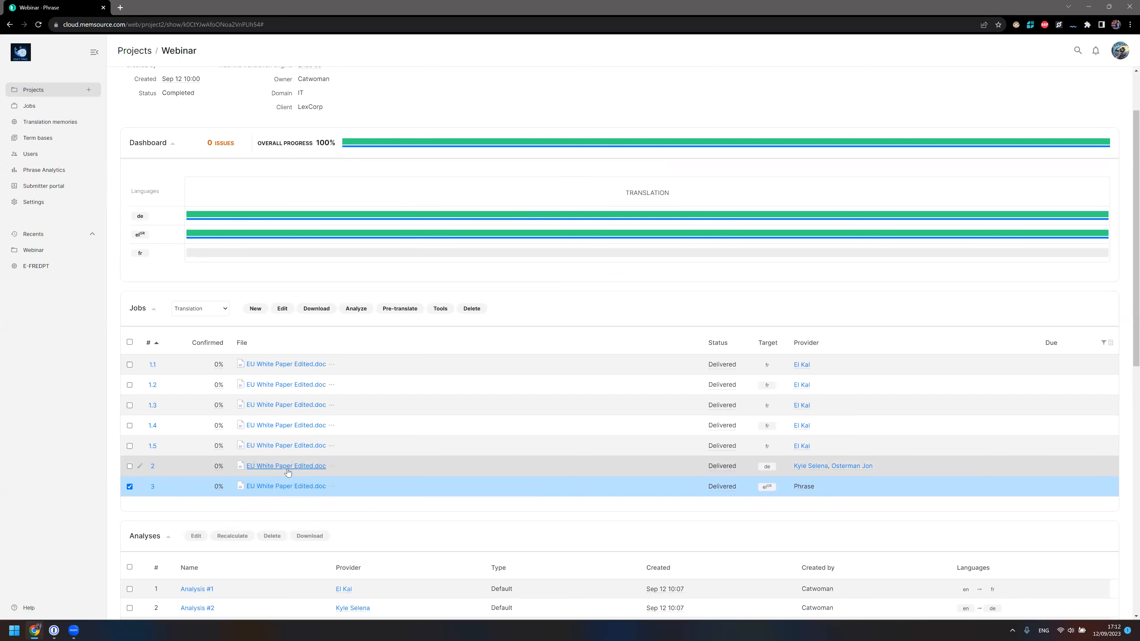
click(275, 467)
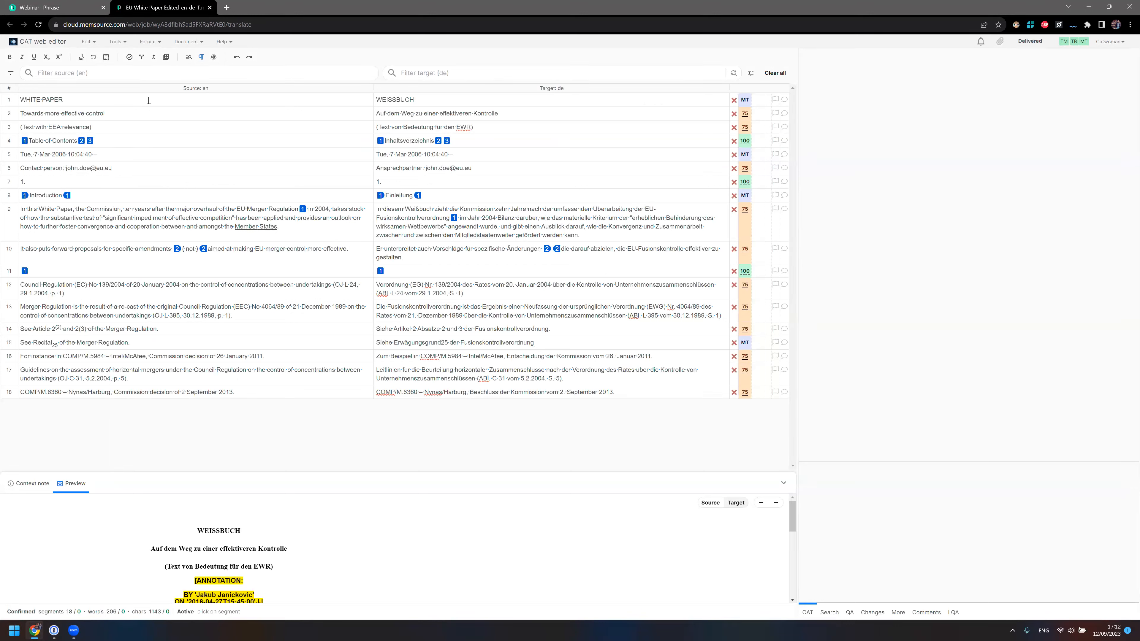
click(142, 126)
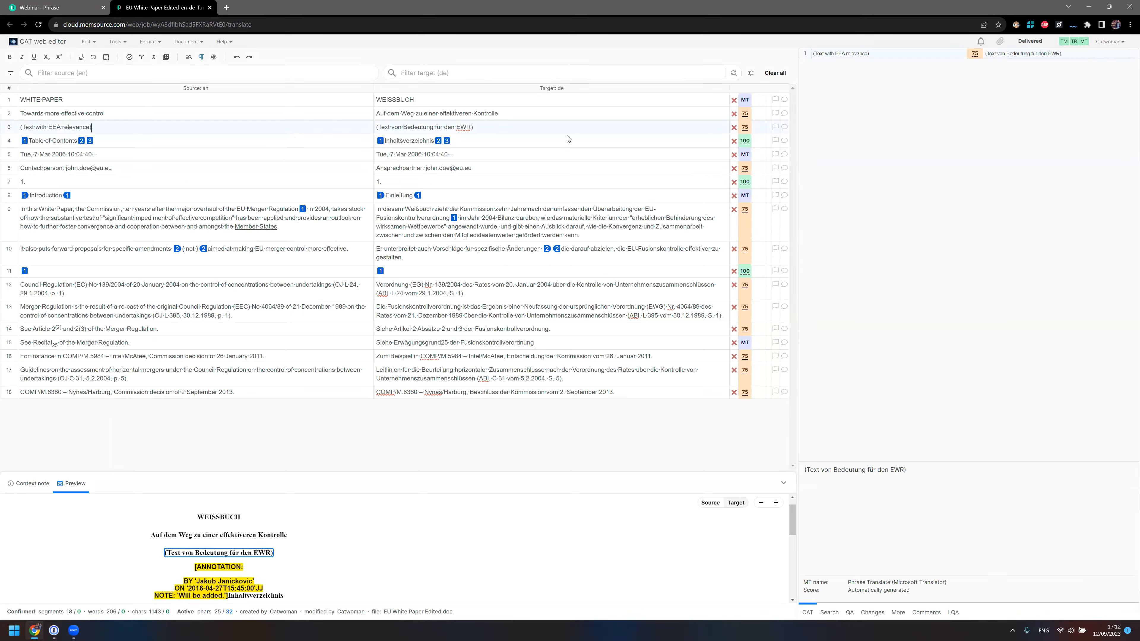
click(567, 151)
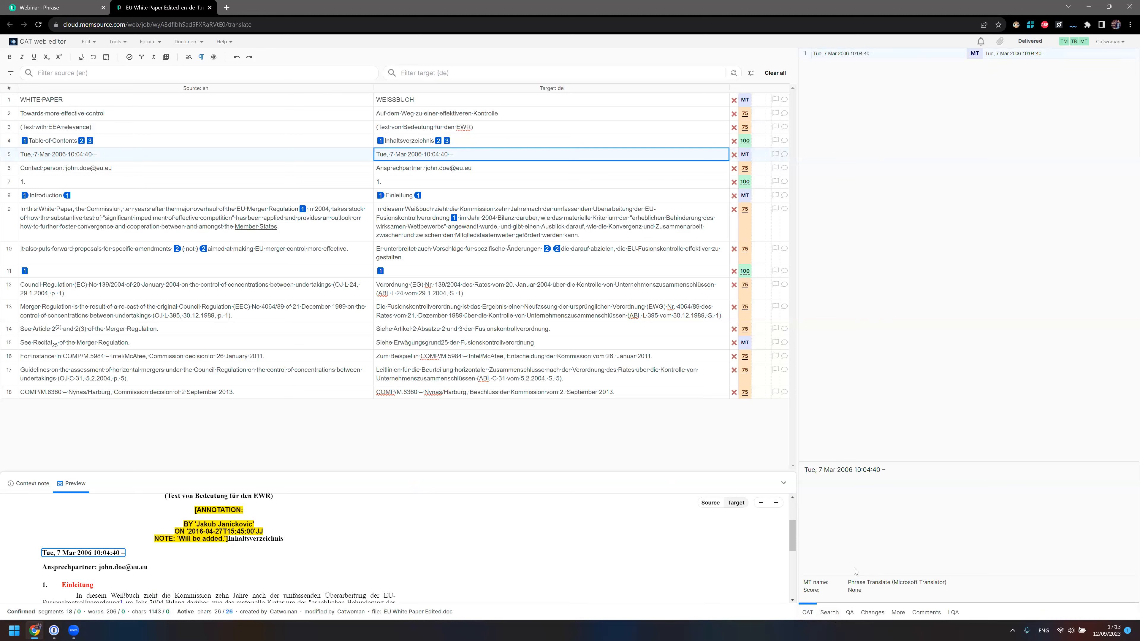
View the editor's translation search, and run a quality assurance check on the whole German job.
click(830, 616)
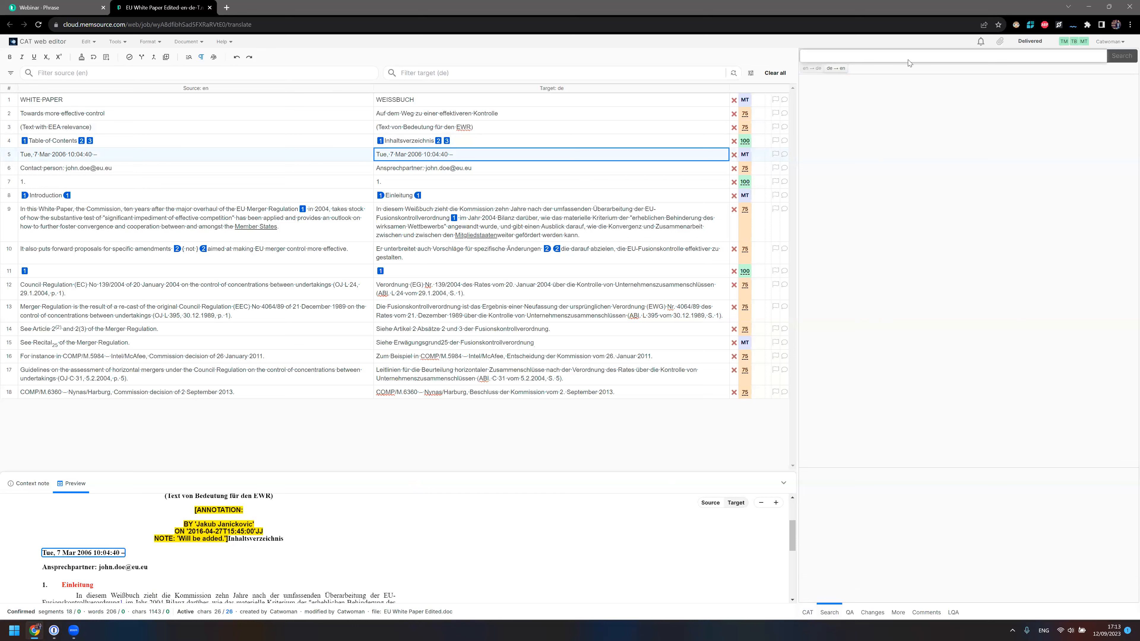
click(849, 613)
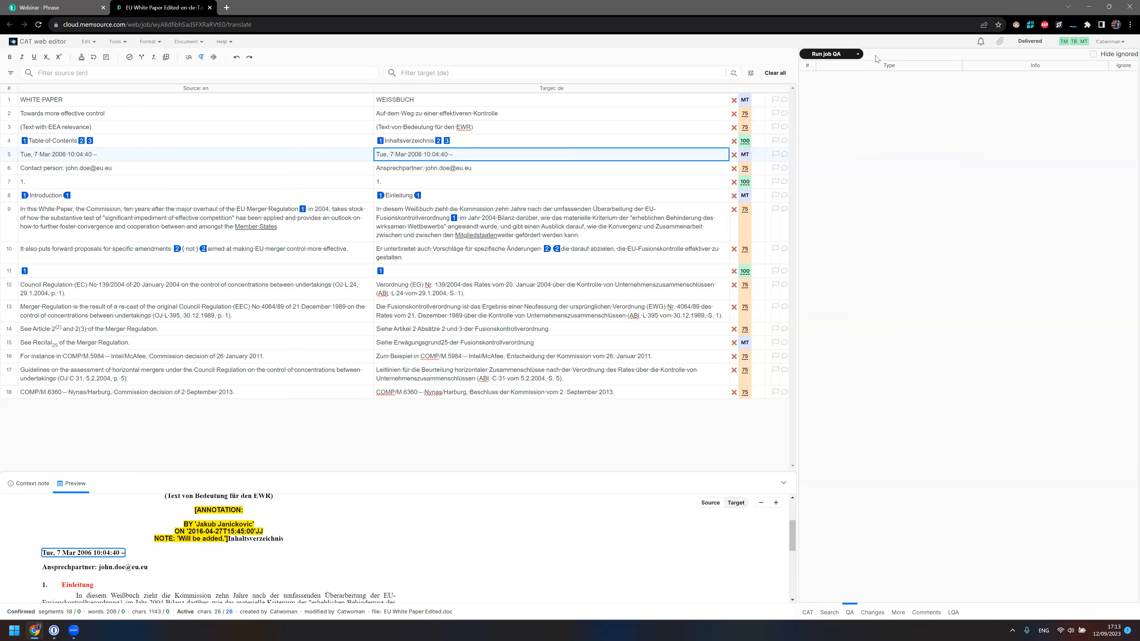
click(850, 57)
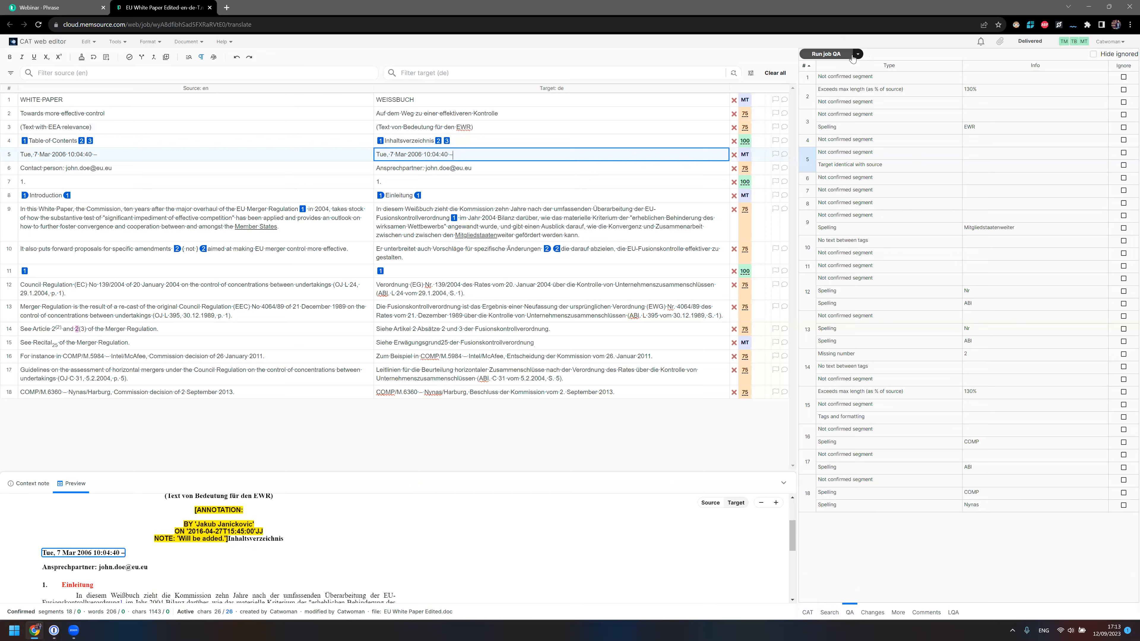
View the change history for segment 8 and examine the options for showing its additional matches.
click(872, 612)
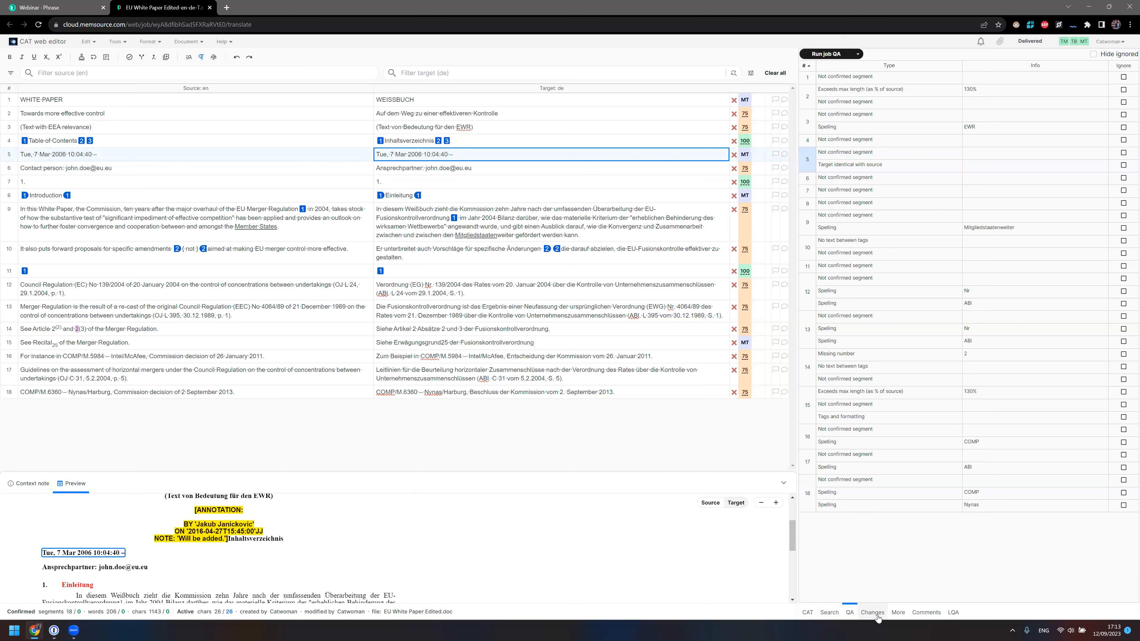
click(484, 195)
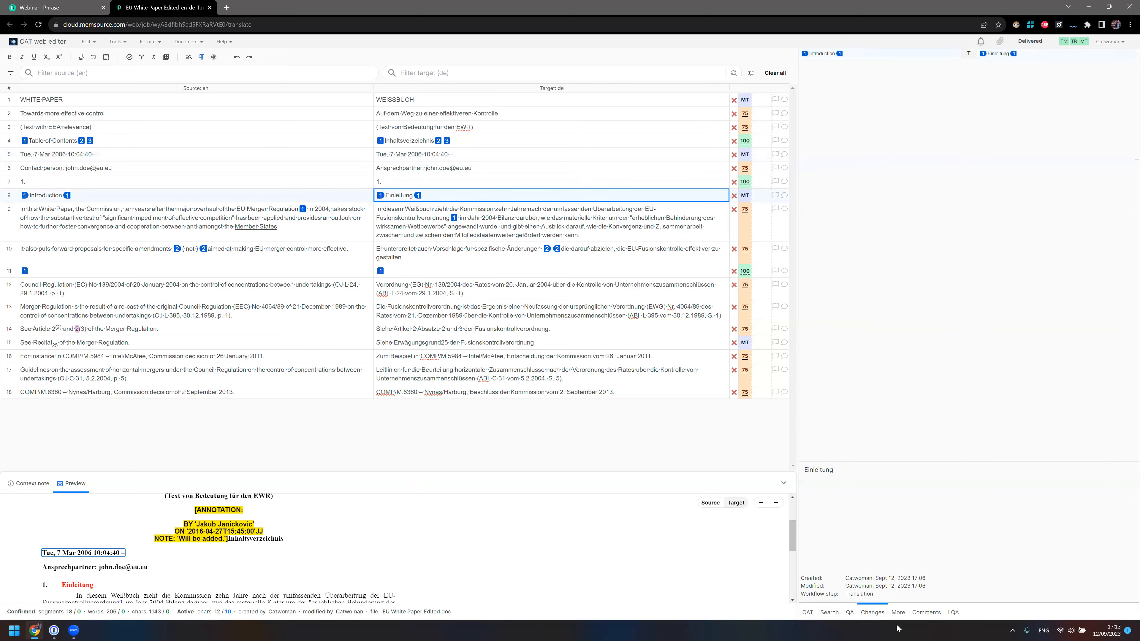
click(899, 613)
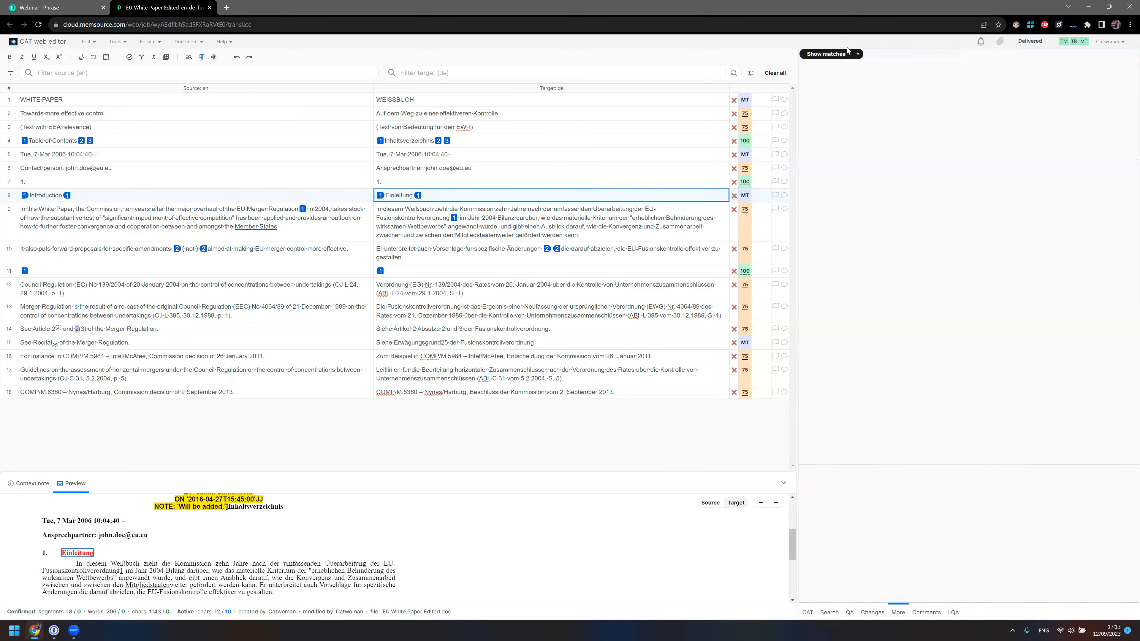
click(853, 55)
click(917, 81)
View the editor's comments and language quality assessment areas, and return to the Webinar project page.
click(929, 613)
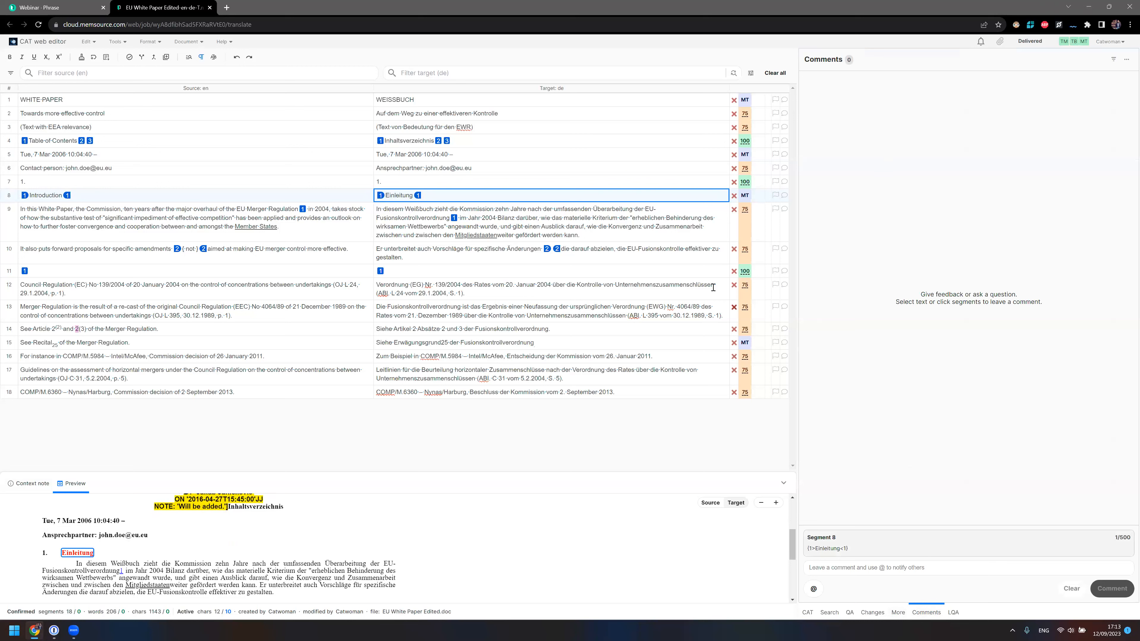
click(953, 613)
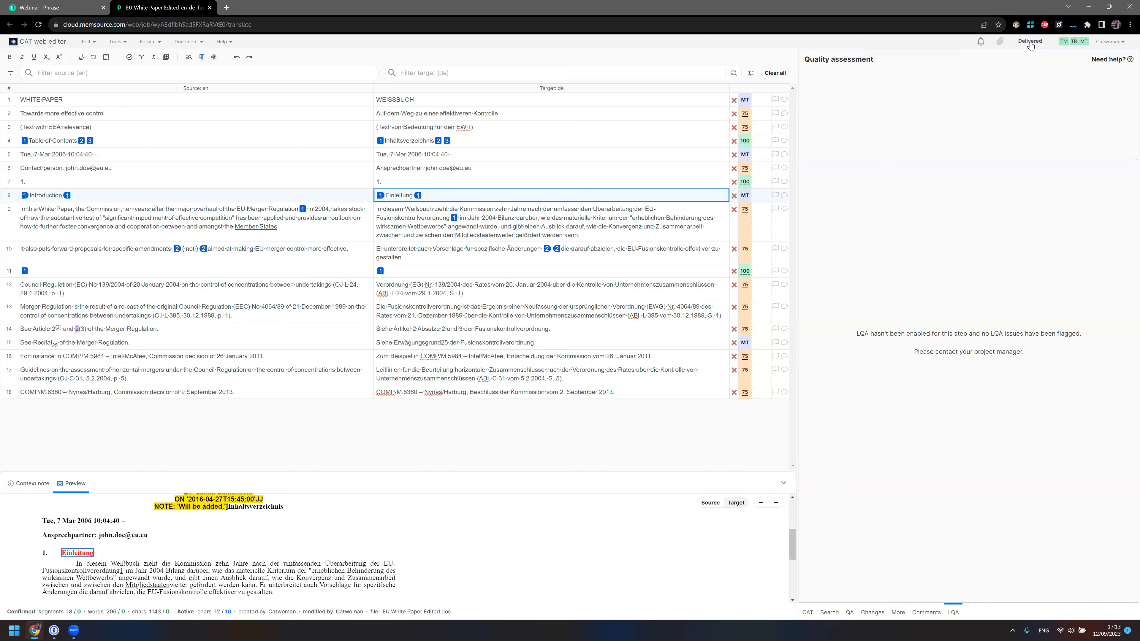
mouse_move(1030, 45)
click(44, 8)
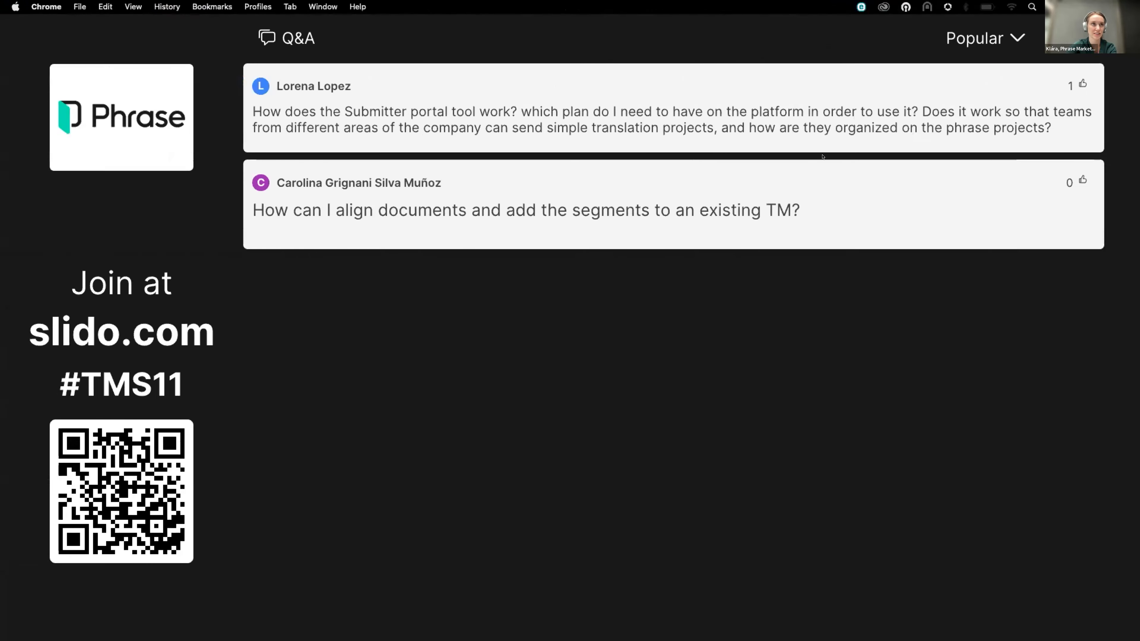
click(1007, 88)
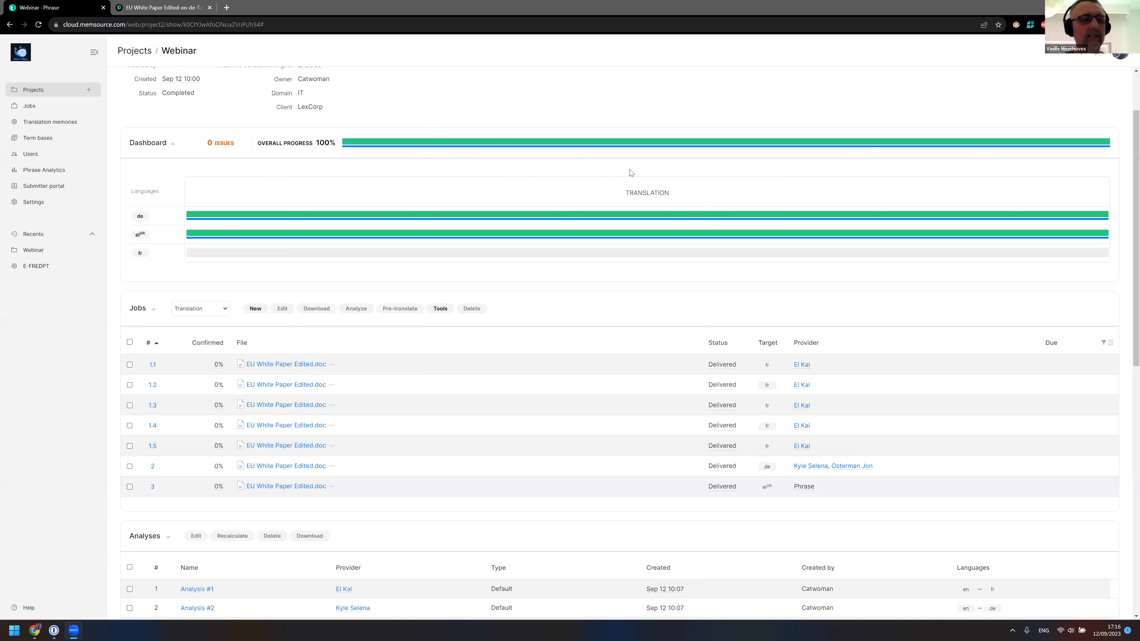
Open the submitter portal, expand the list of available portals, and look at the source language choices.
click(49, 189)
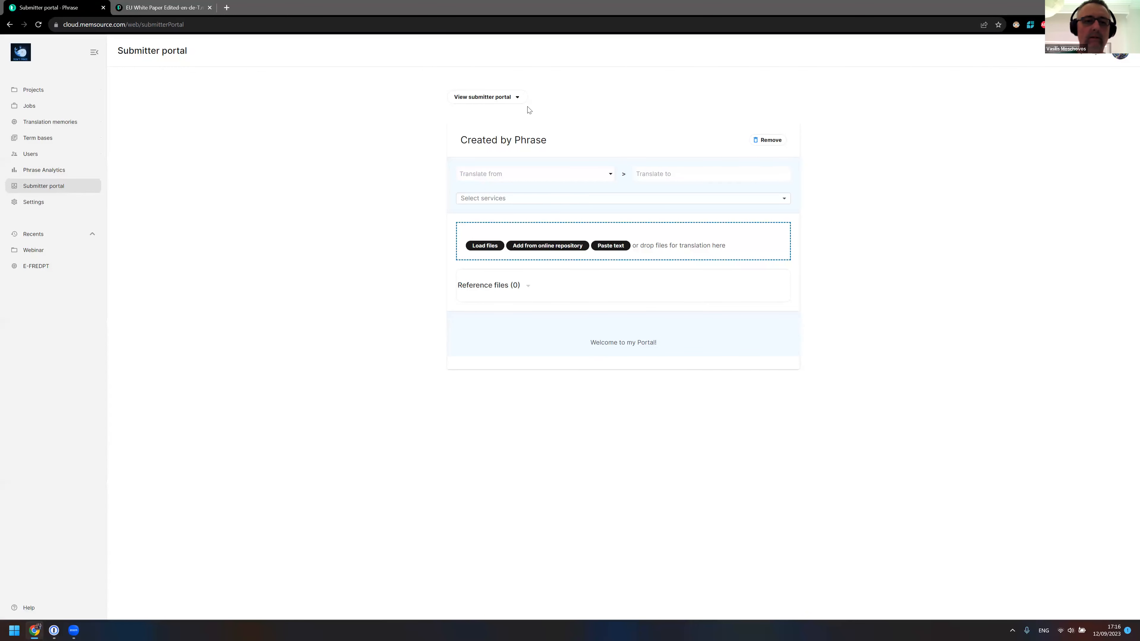
click(515, 100)
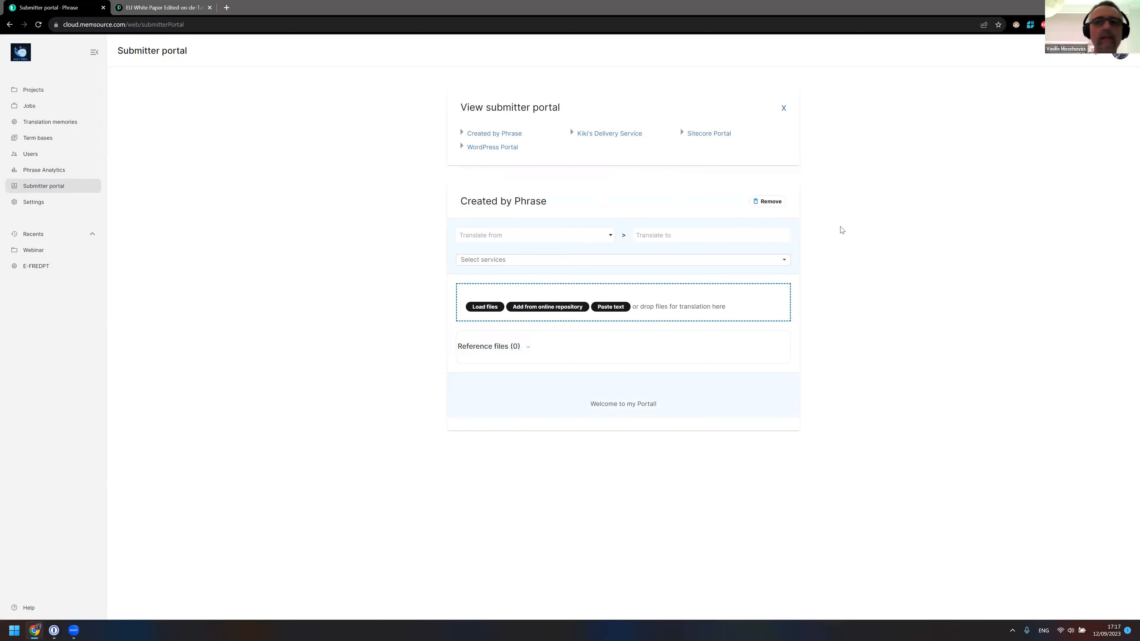
right_click(877, 233)
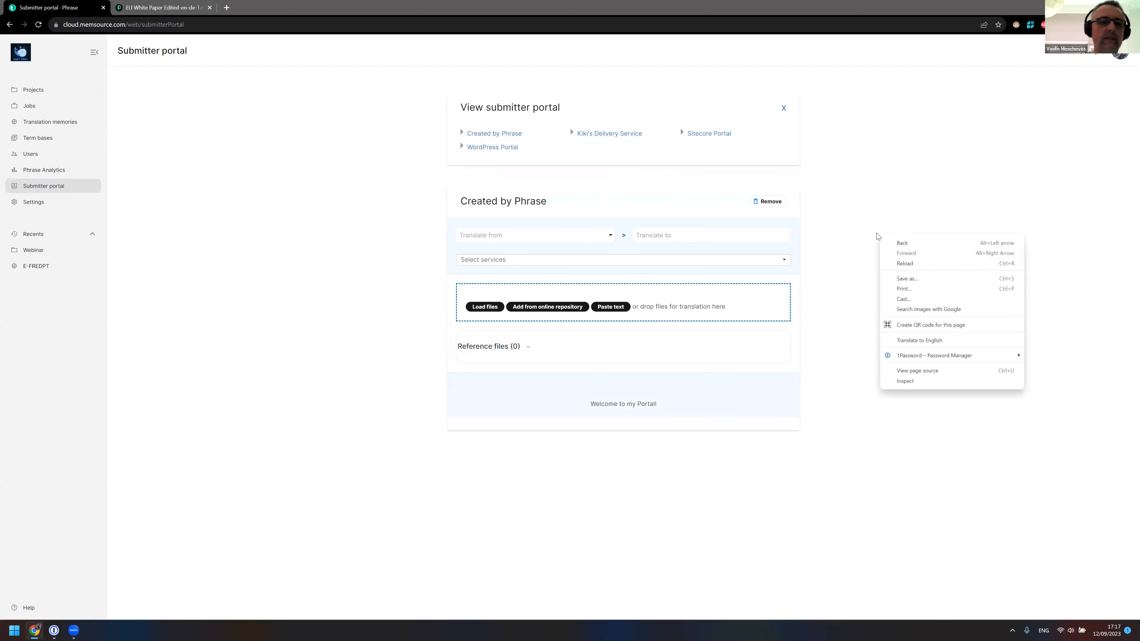
click(589, 234)
click(589, 234)
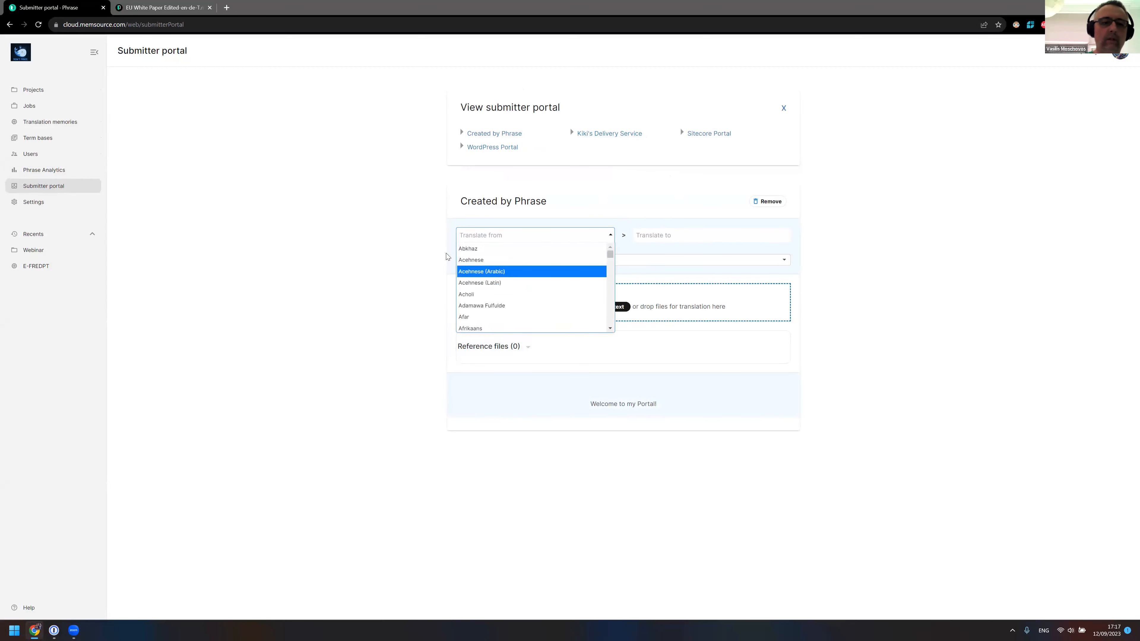
click(437, 250)
Set the submitter portal request to the Raw MT service, translating from English to German.
click(488, 279)
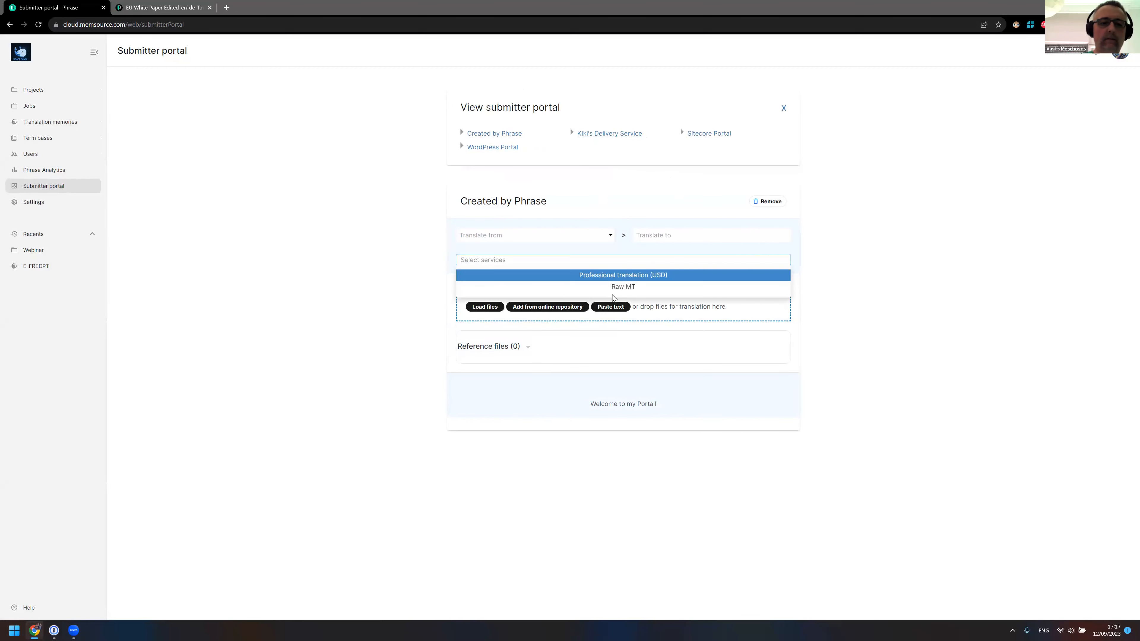
click(614, 298)
click(518, 235)
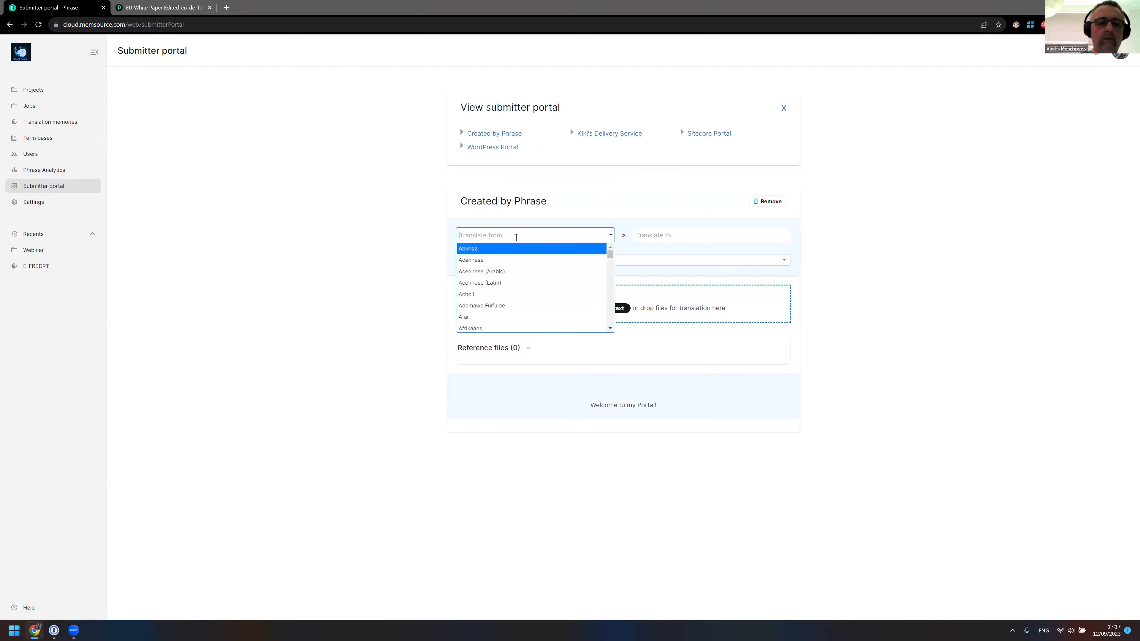
text(eng)
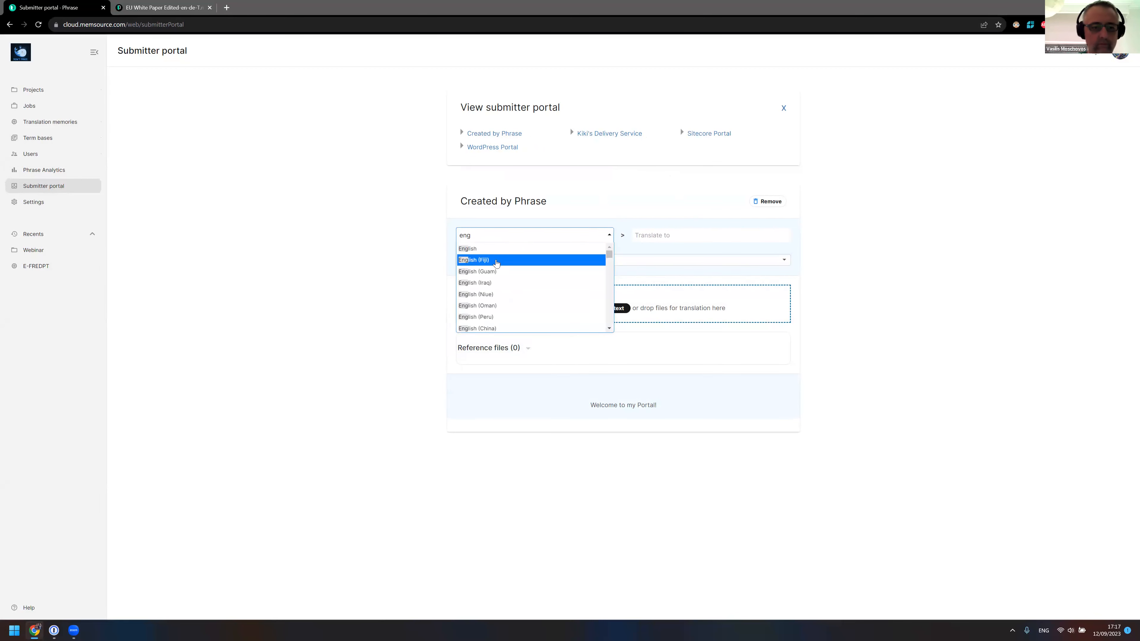
click(502, 250)
click(697, 235)
text(ger)
click(687, 249)
click(449, 318)
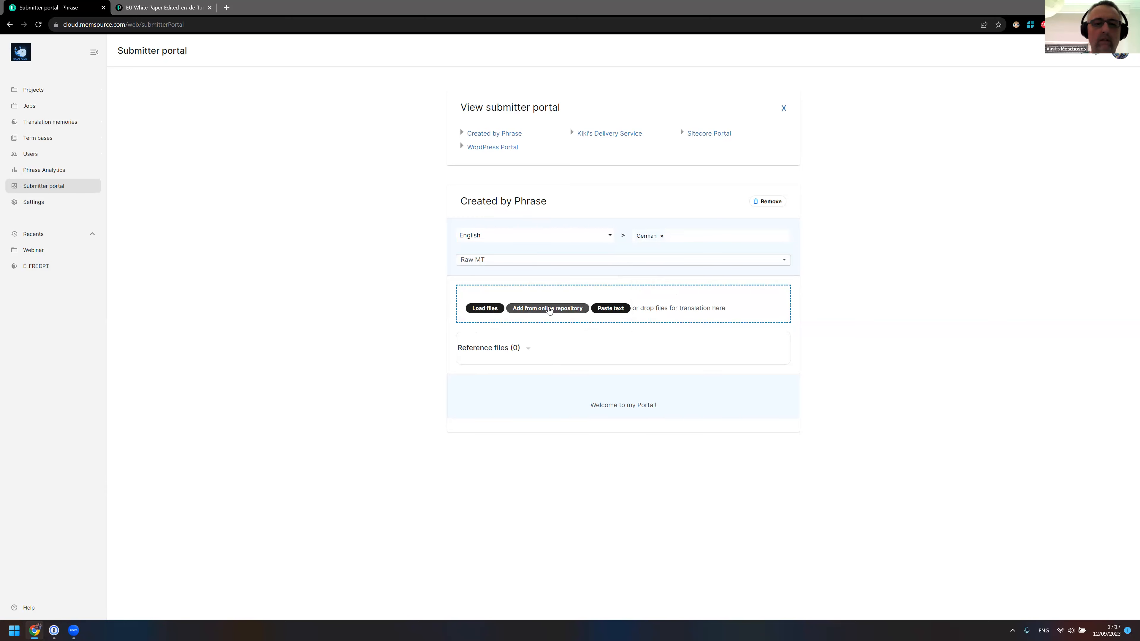
Browse the online repository without adding files, paste a short test text for translation, and review the request form.
click(548, 310)
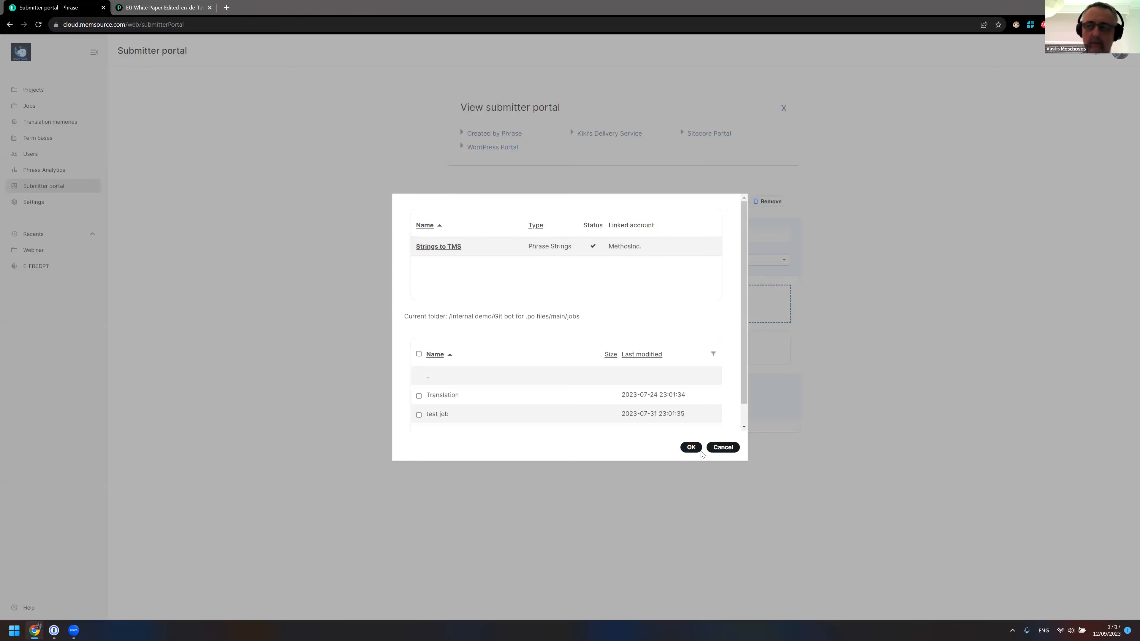
click(723, 447)
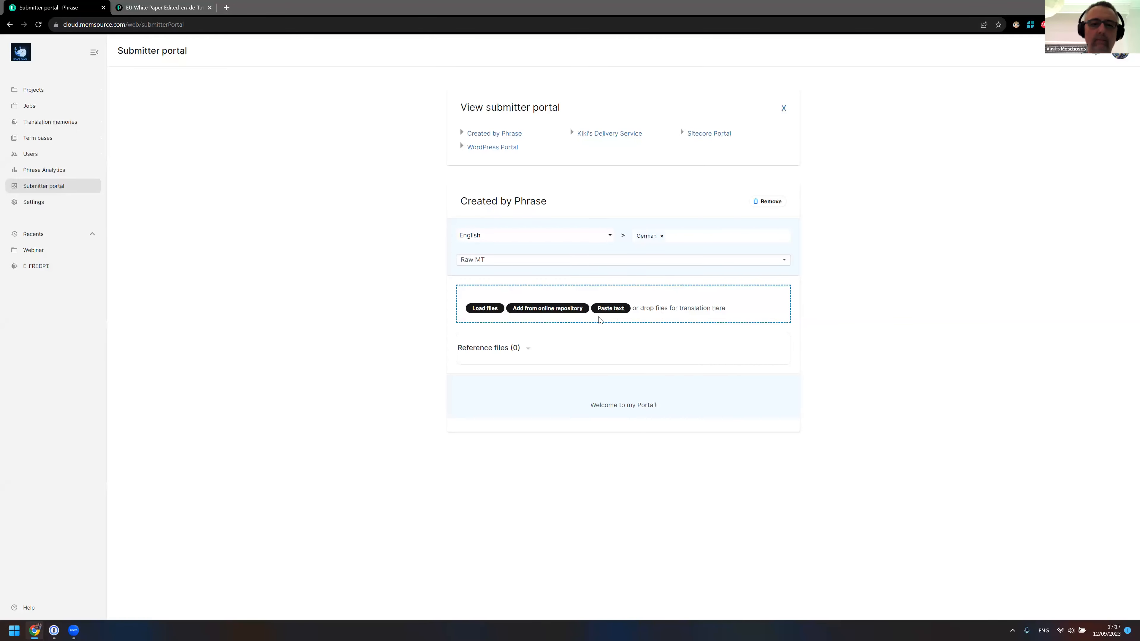
click(612, 309)
text(This is a test)
click(635, 367)
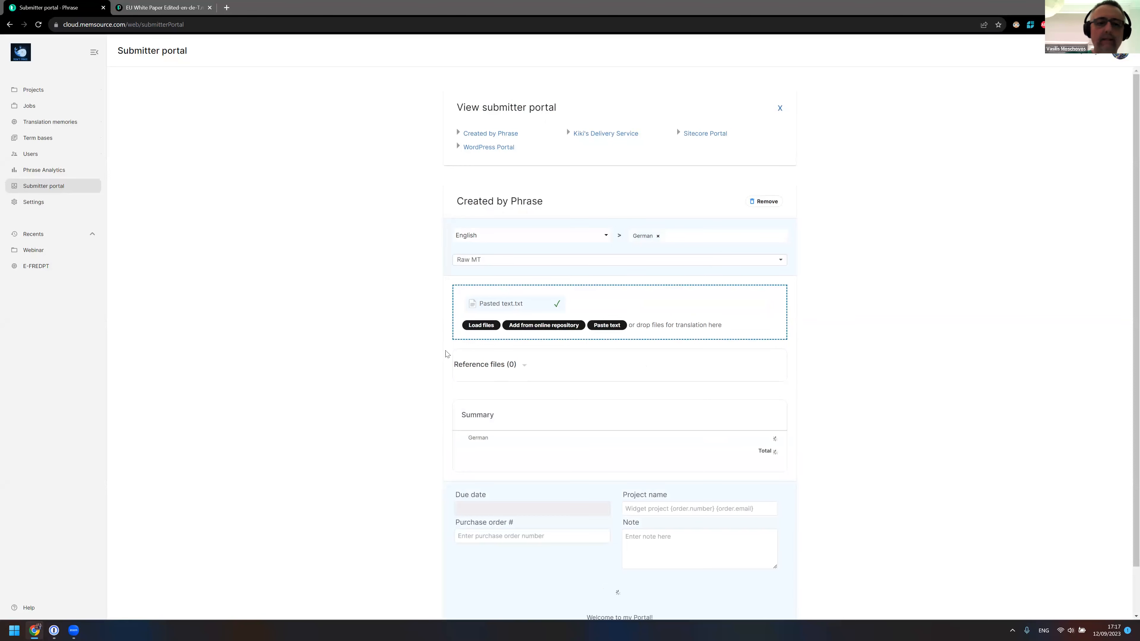
scroll(538, 382, down, 2)
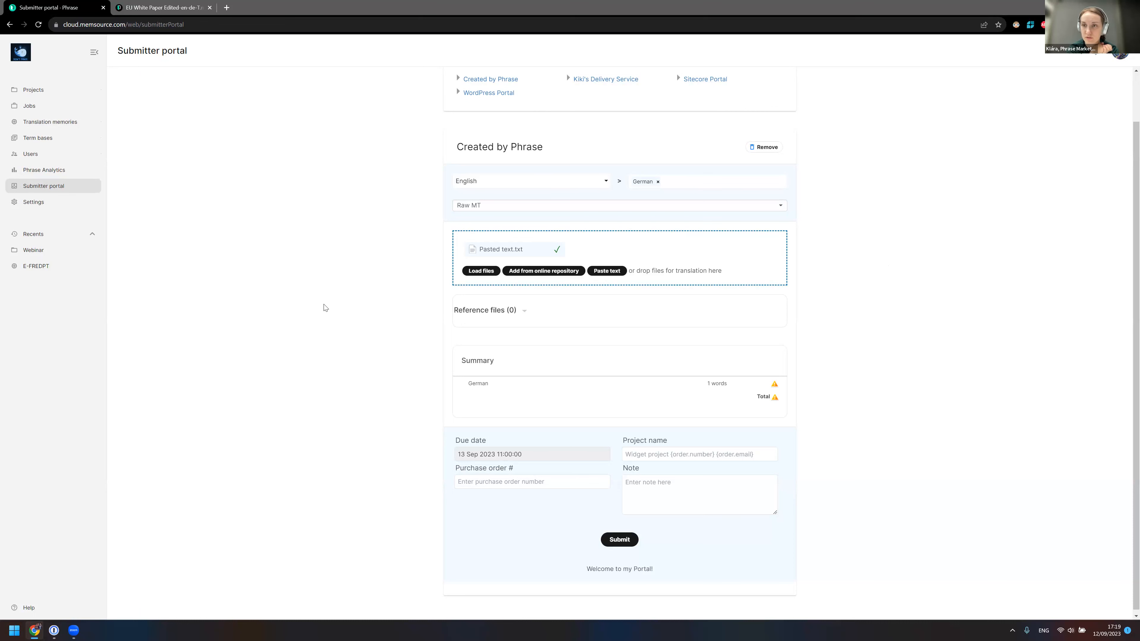
View the form for creating a translation memory without creating one, and open the E-FREDPT translation memory.
click(31, 93)
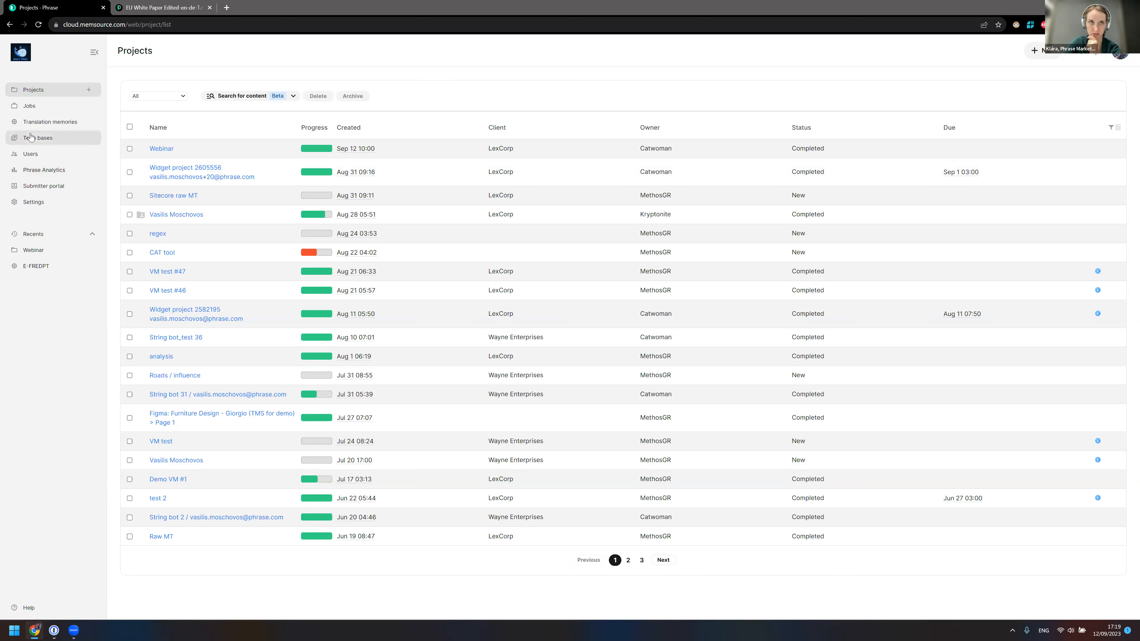
click(56, 124)
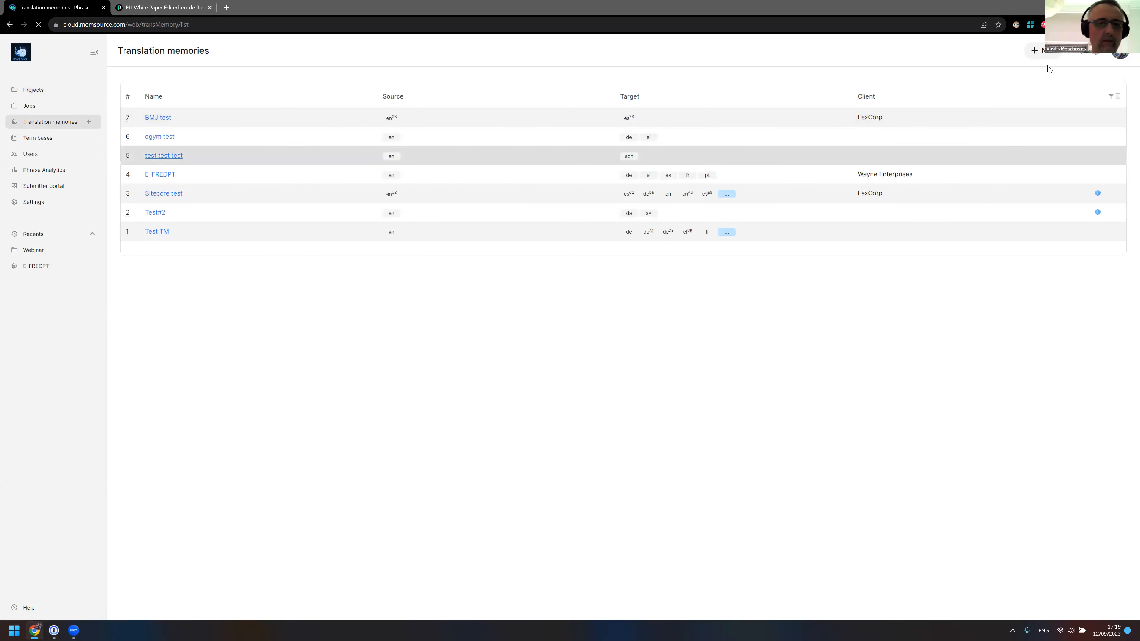
click(1039, 51)
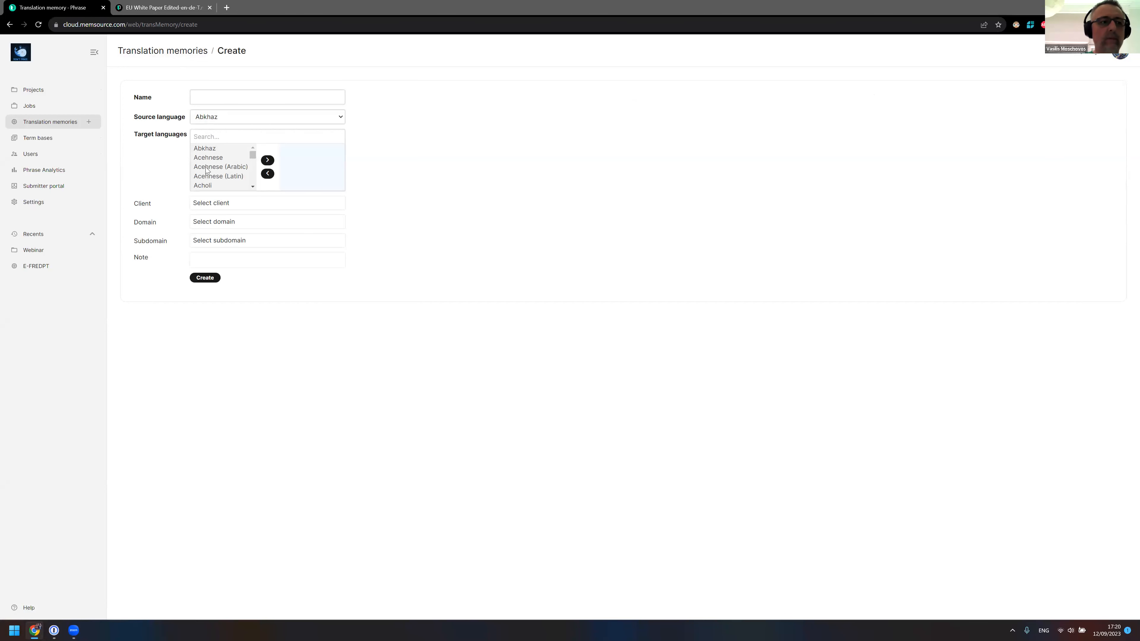
click(163, 52)
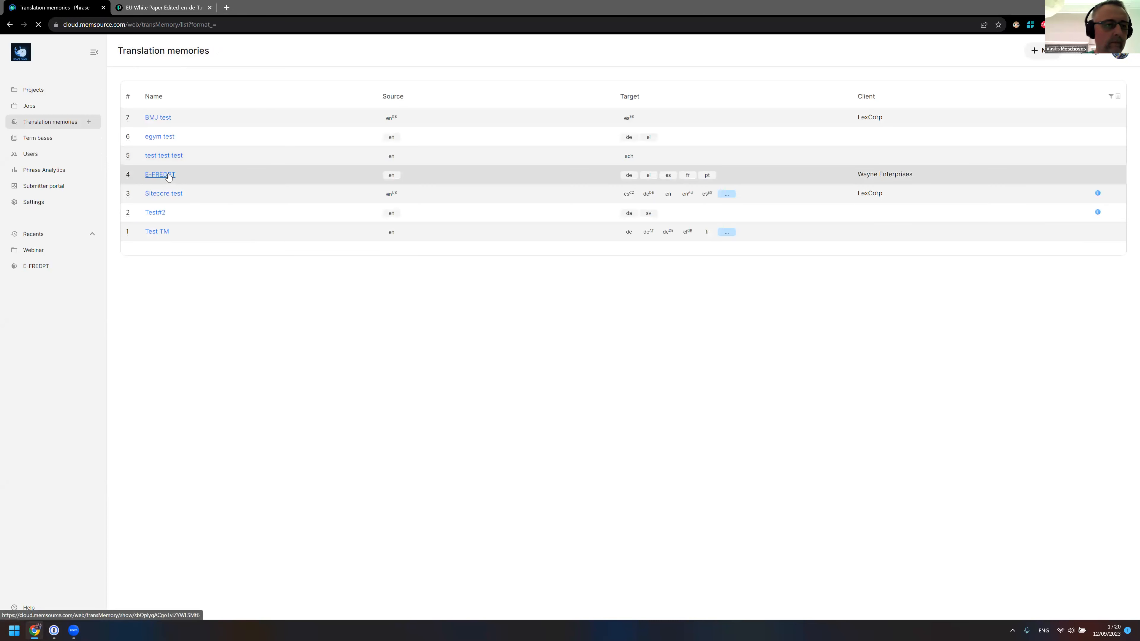
click(168, 176)
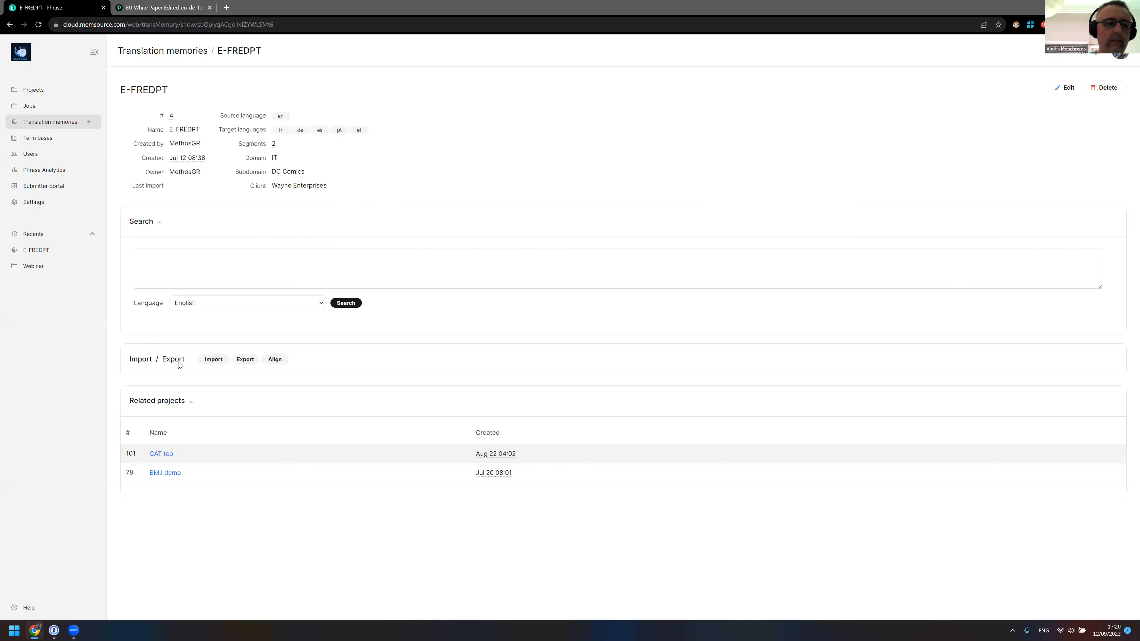
Examine the multiple-file alignment options and translation languages for E-FREDPT, and close without aligning anything.
click(278, 360)
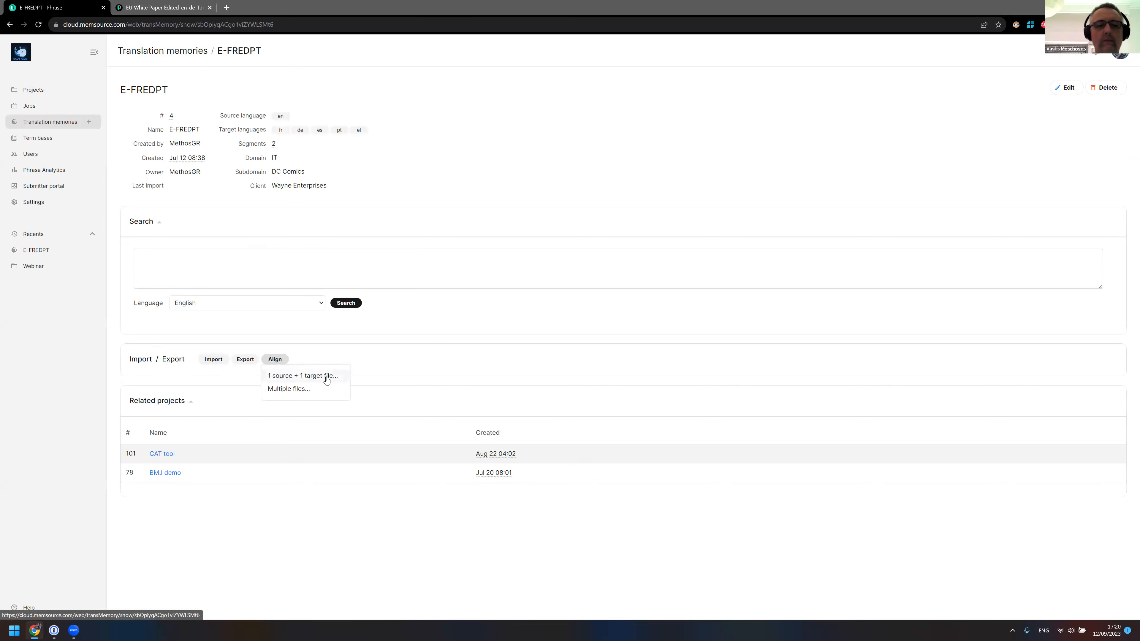
click(297, 388)
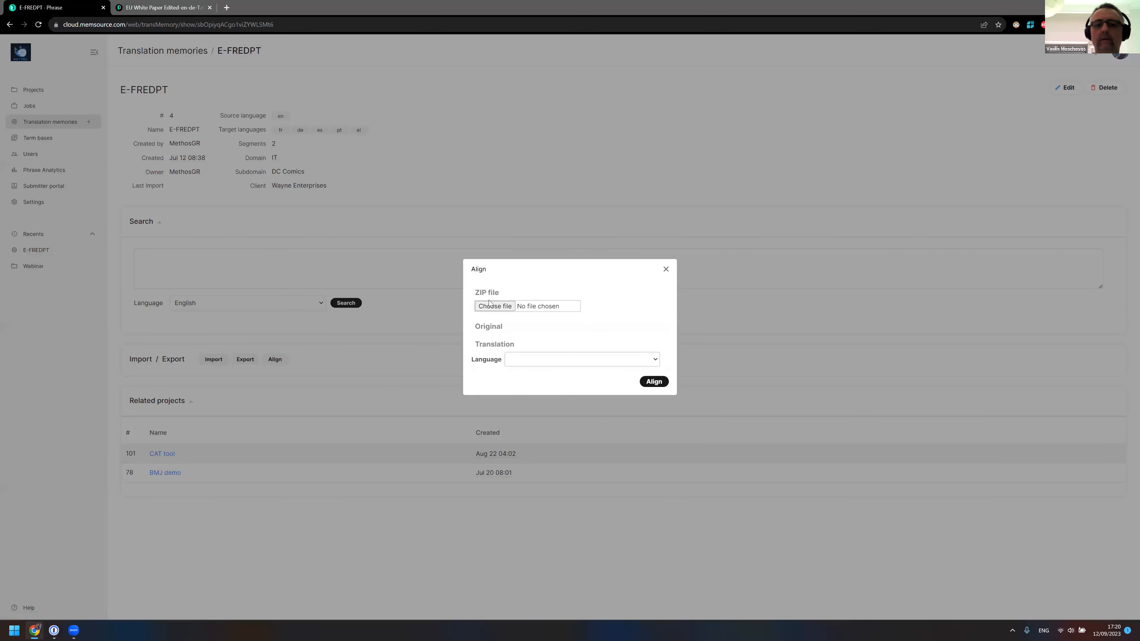
click(514, 358)
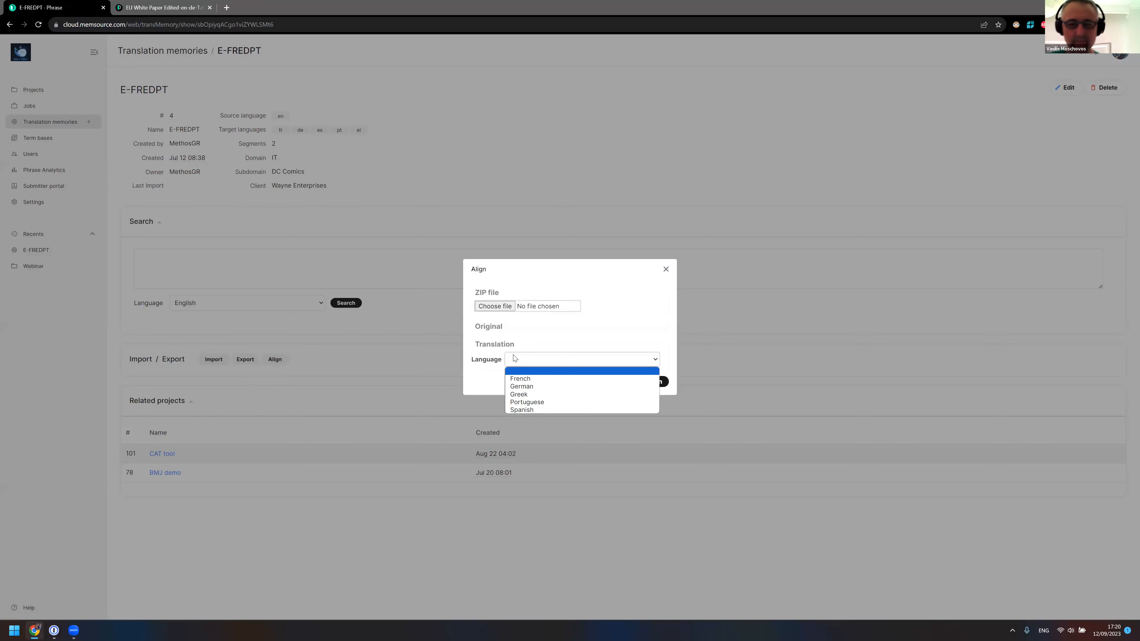
click(665, 270)
click(666, 270)
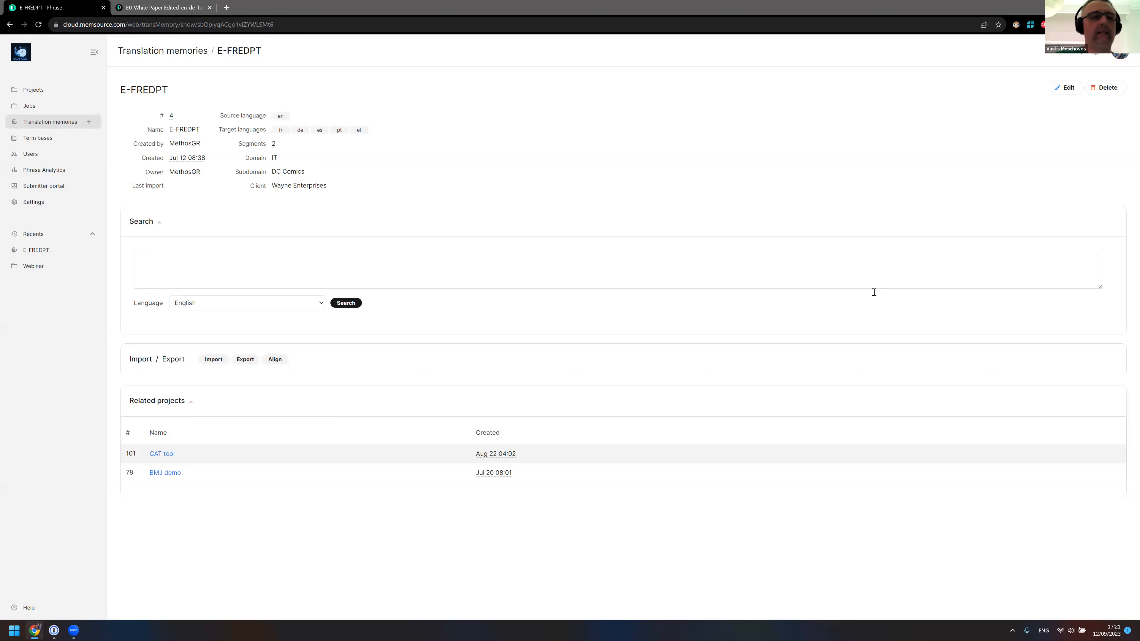
Open the Webinar project, check the German job in the CAT web editor, and return to the project page.
click(39, 91)
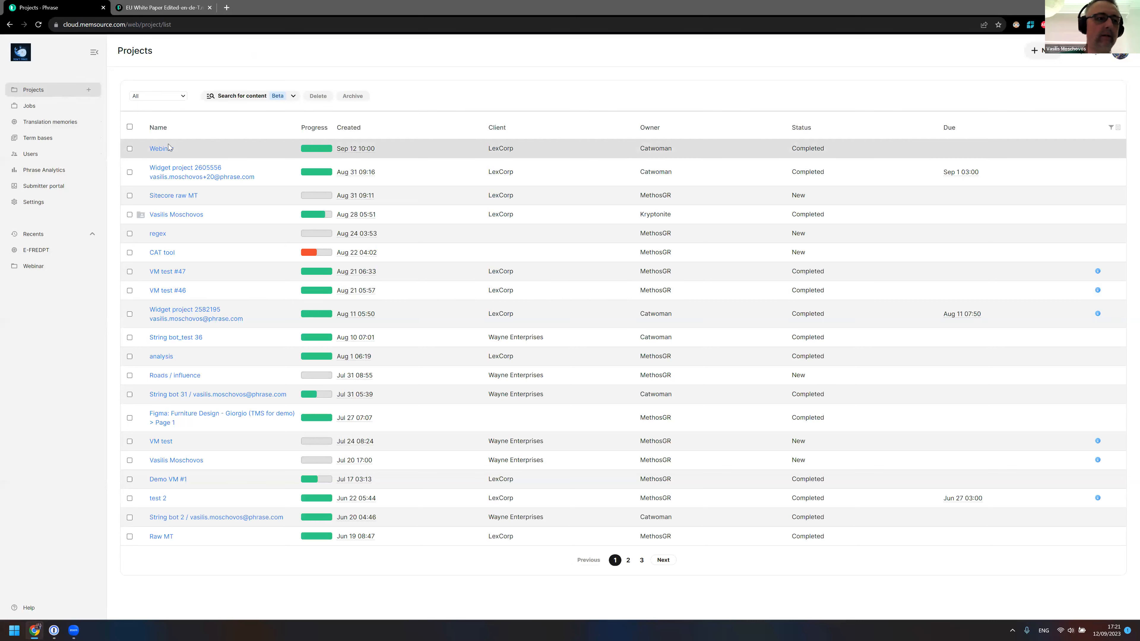
click(160, 149)
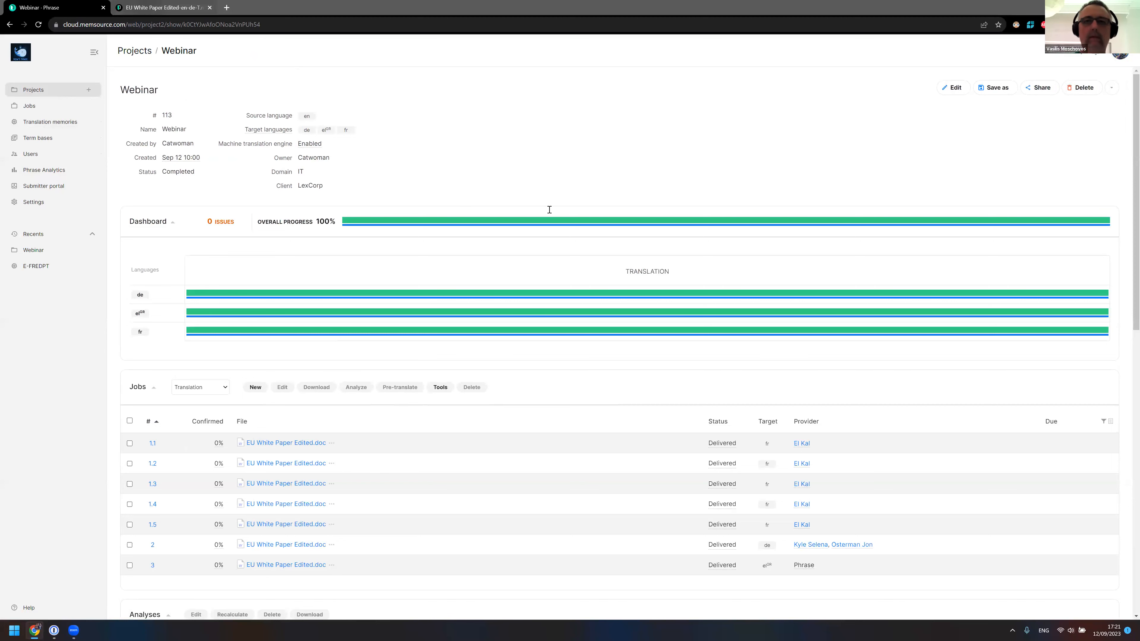
key(ctrl+Tab)
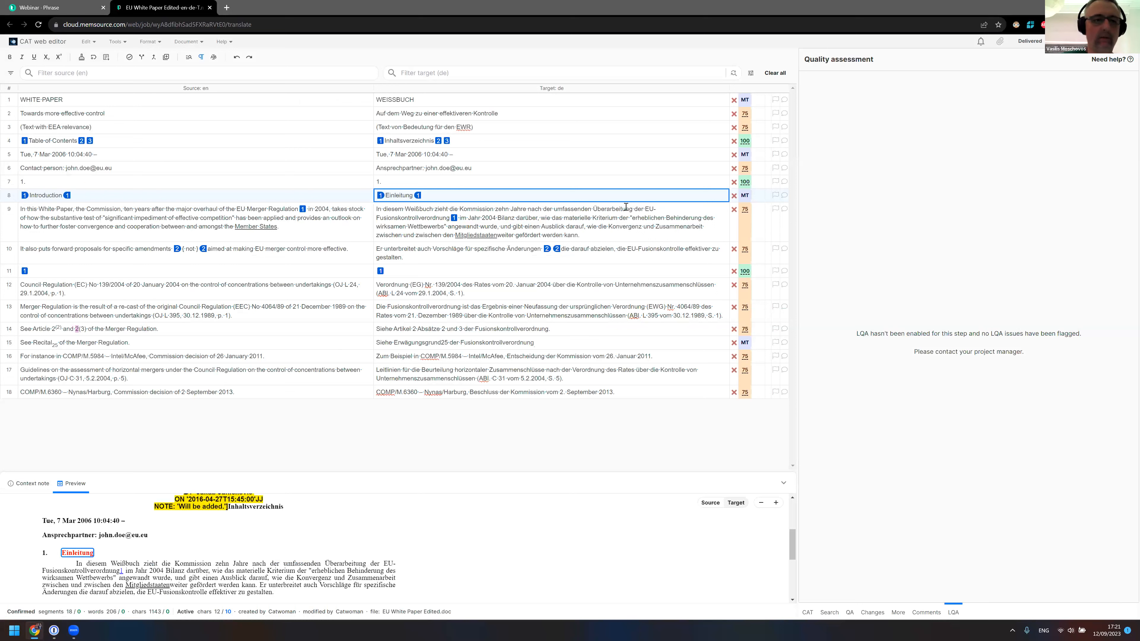
click(107, 6)
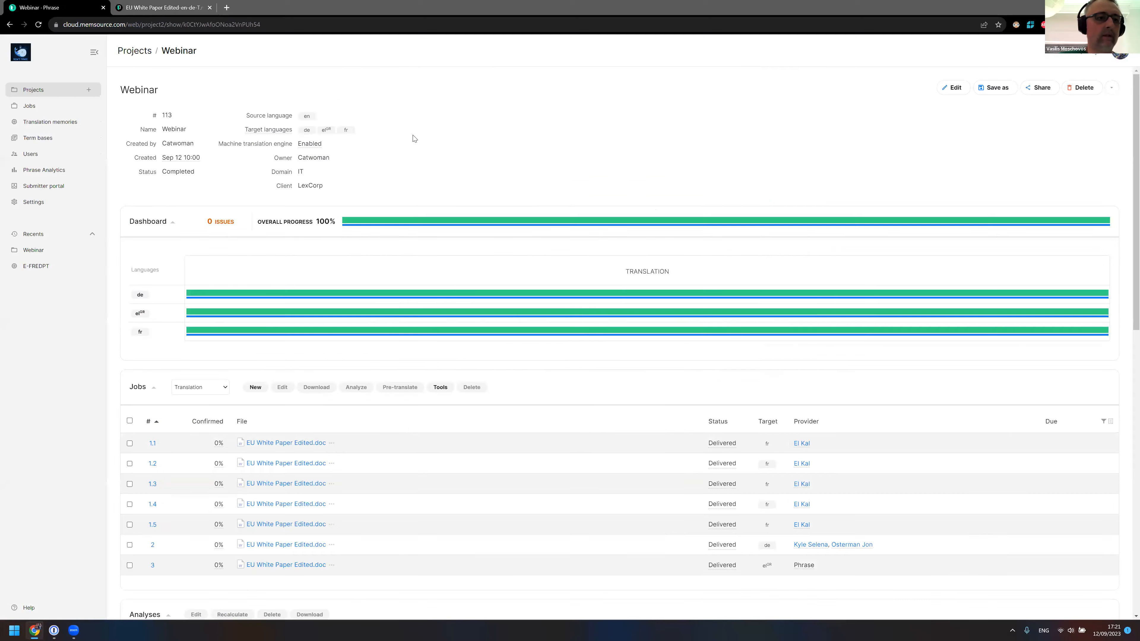